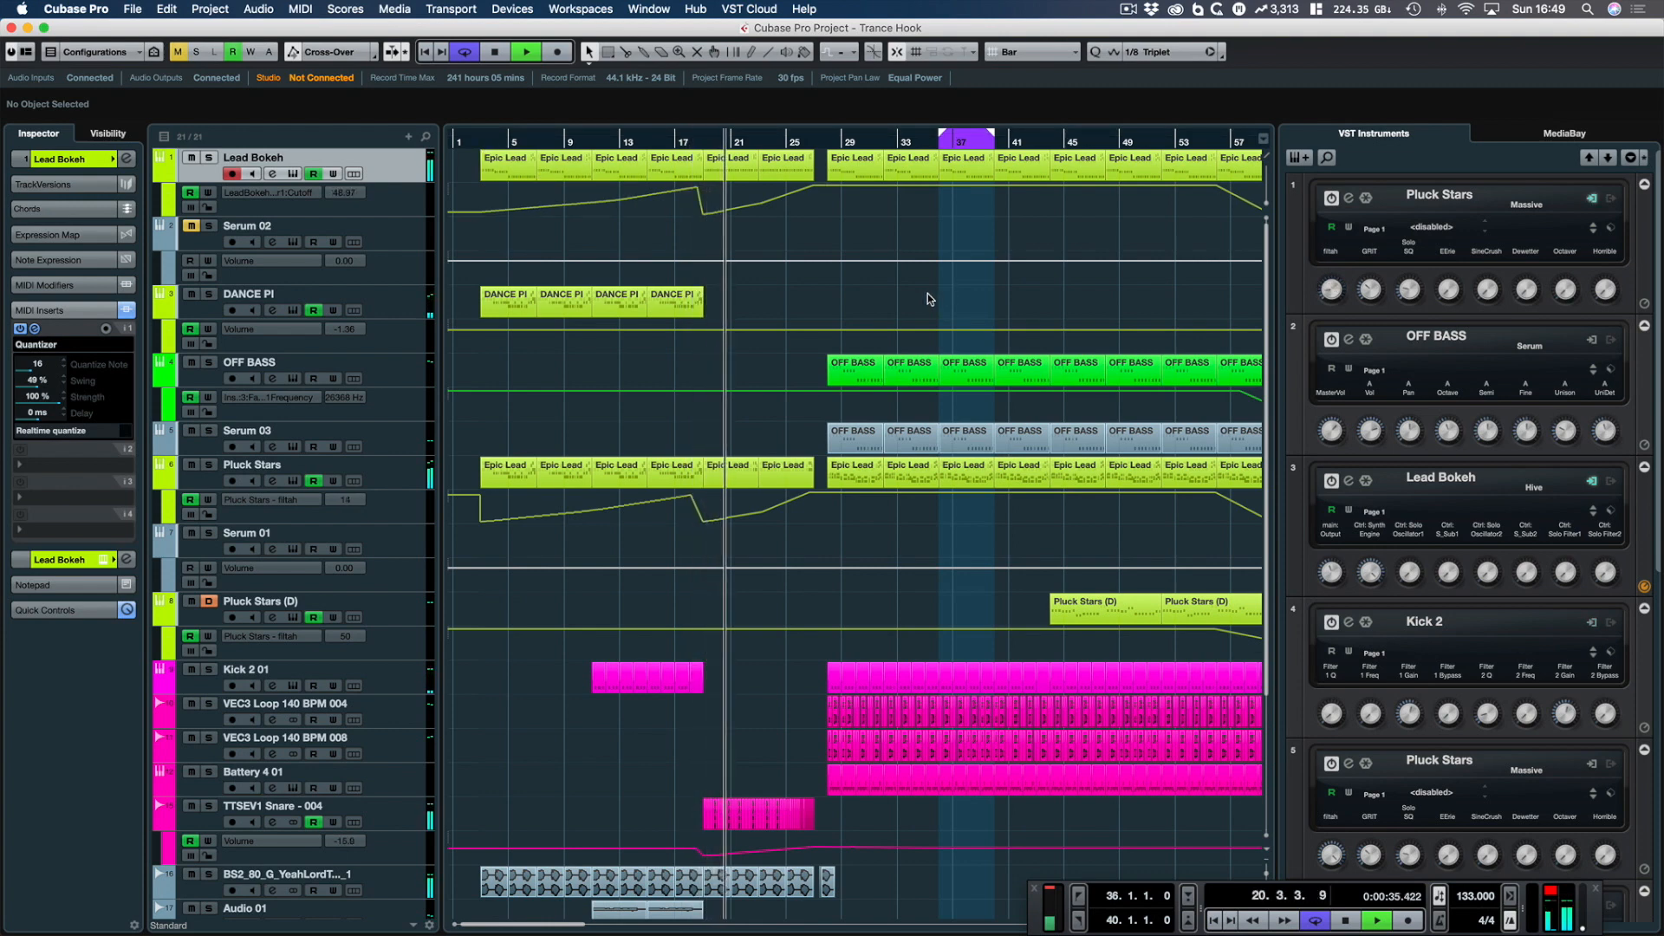
Step: Solo the OFF BASS and Kick 2 01 tracks and play them together in the loop
key("space")
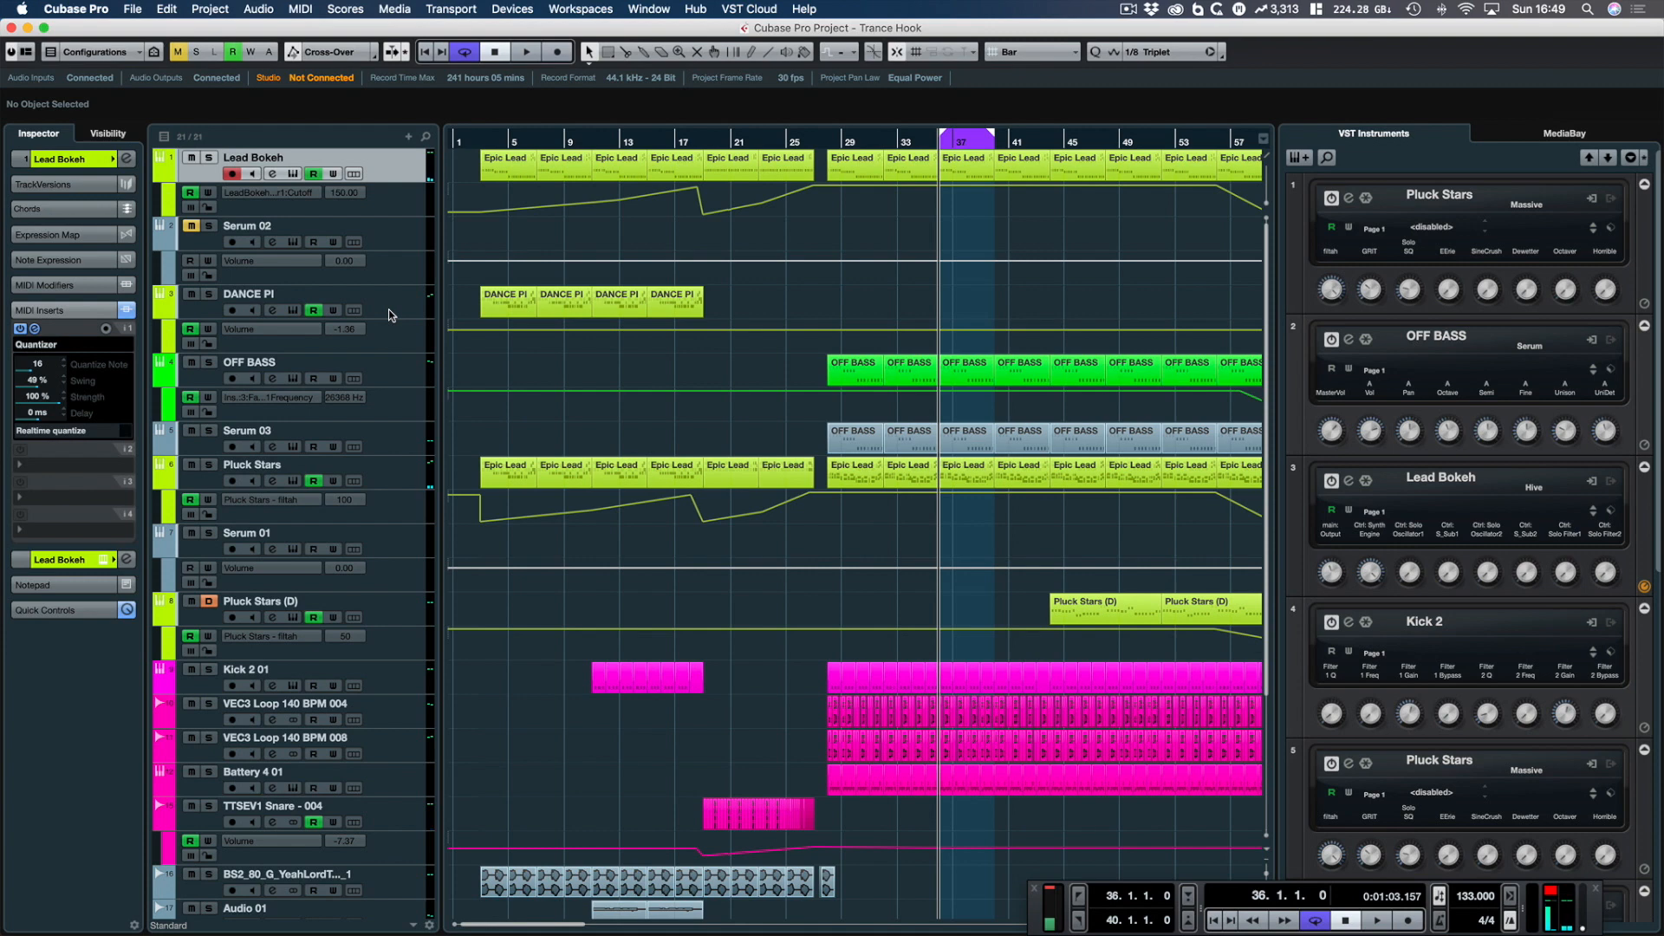
key("g")
key("g")
key("g")
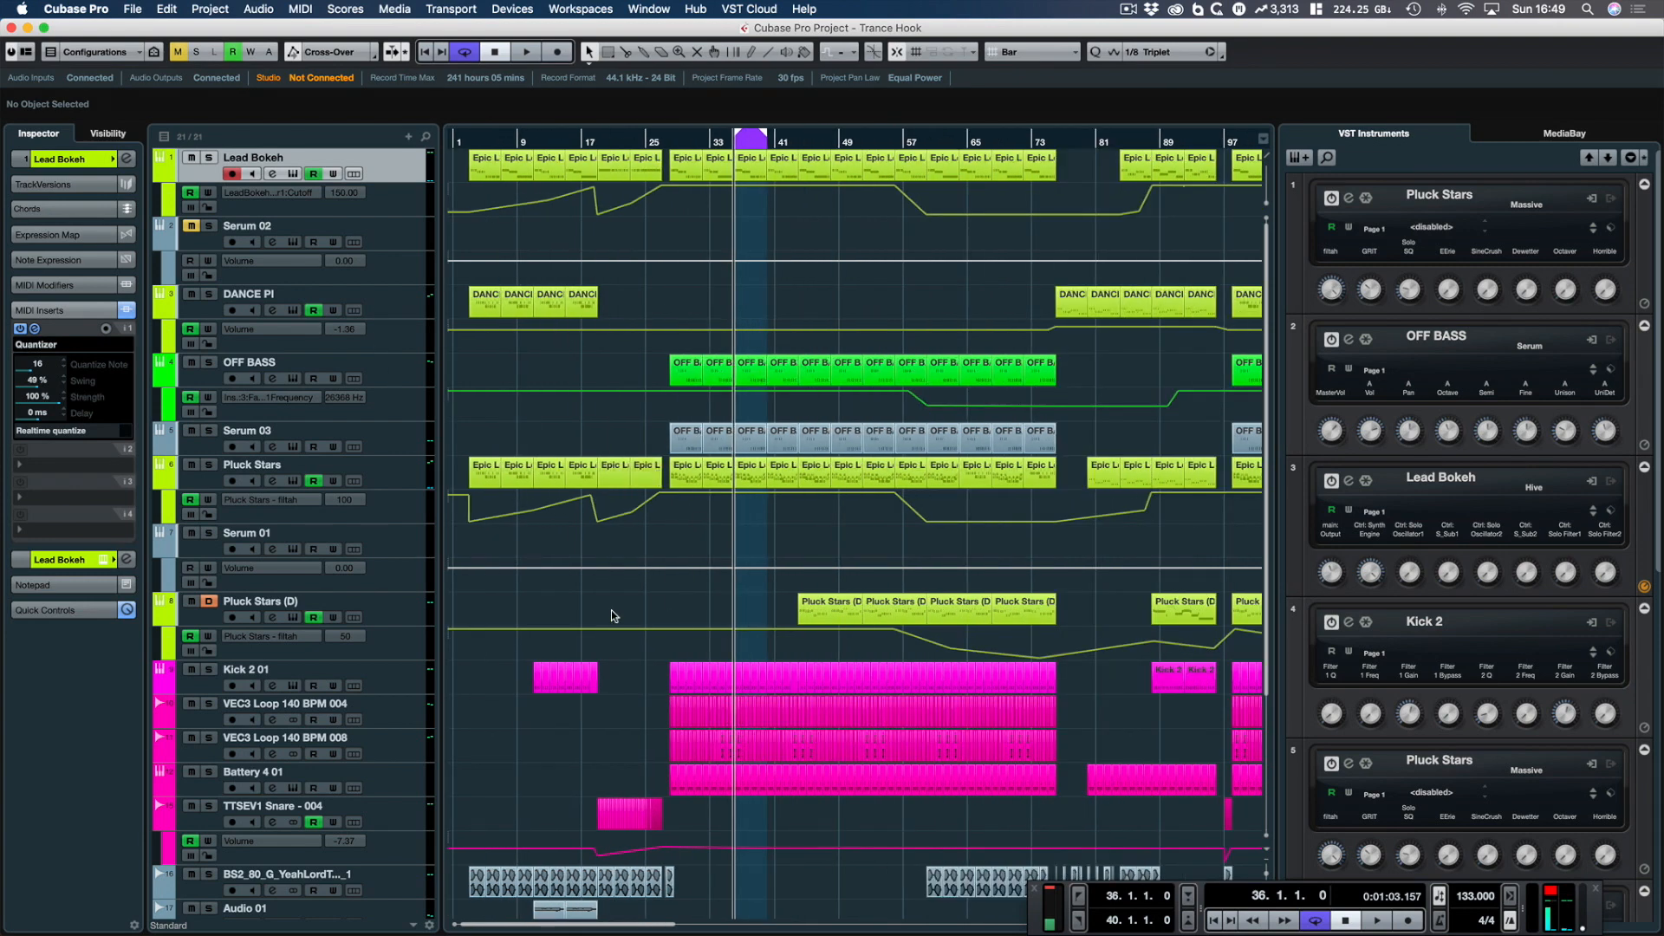
left_click(208, 362)
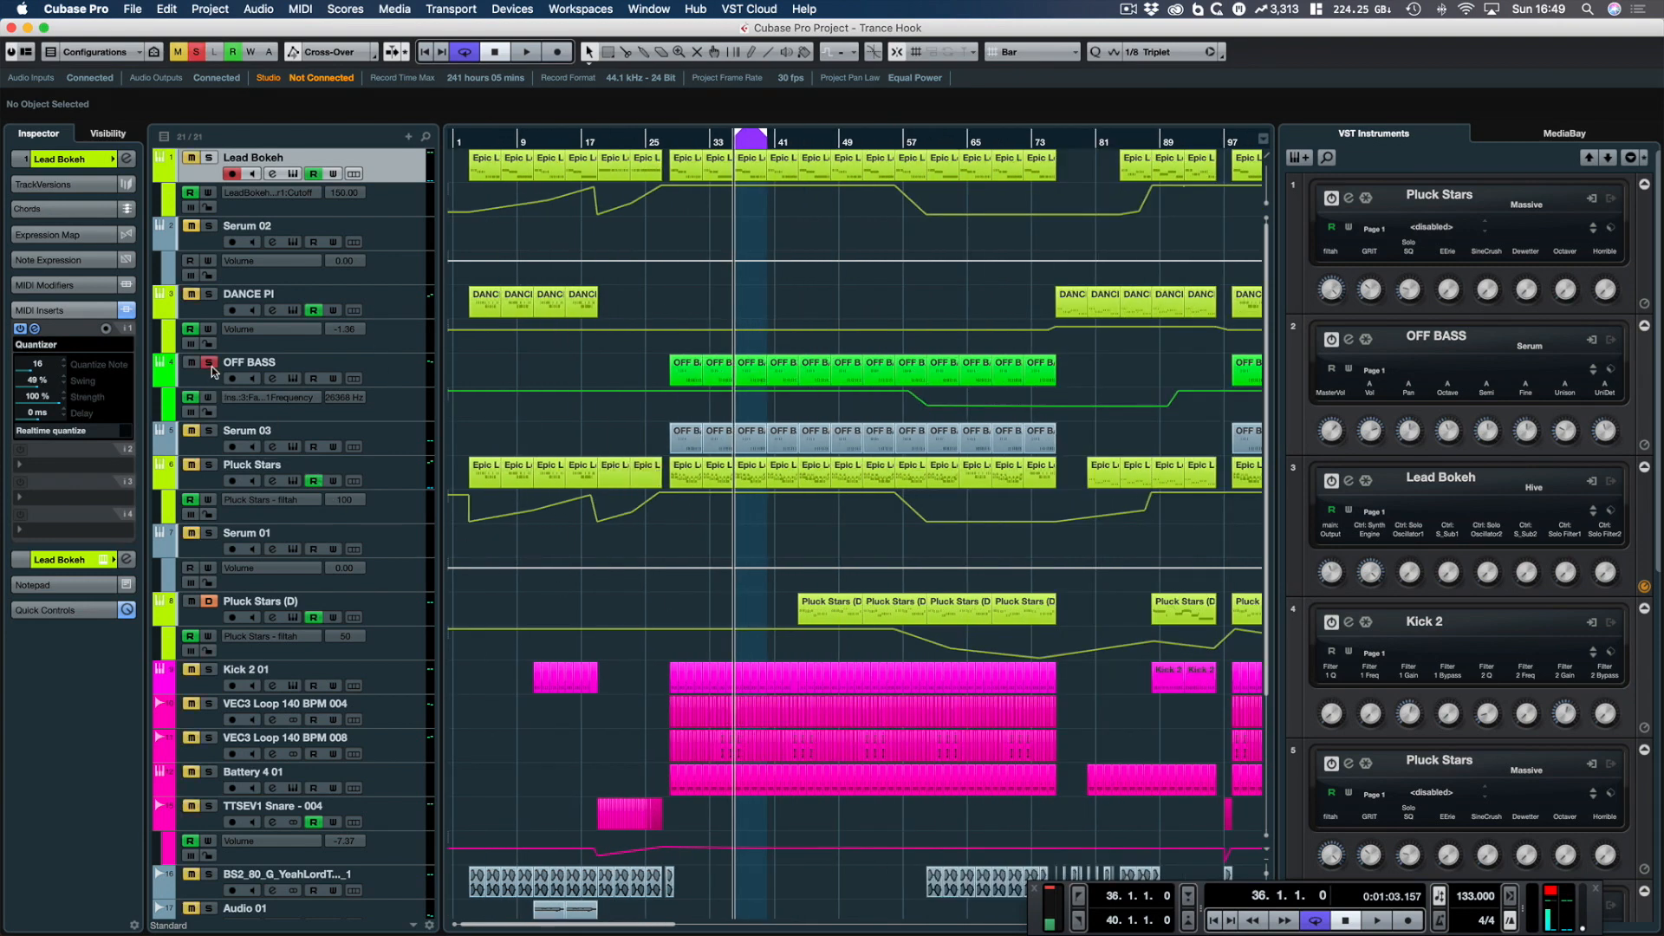
key("space")
left_click(209, 672)
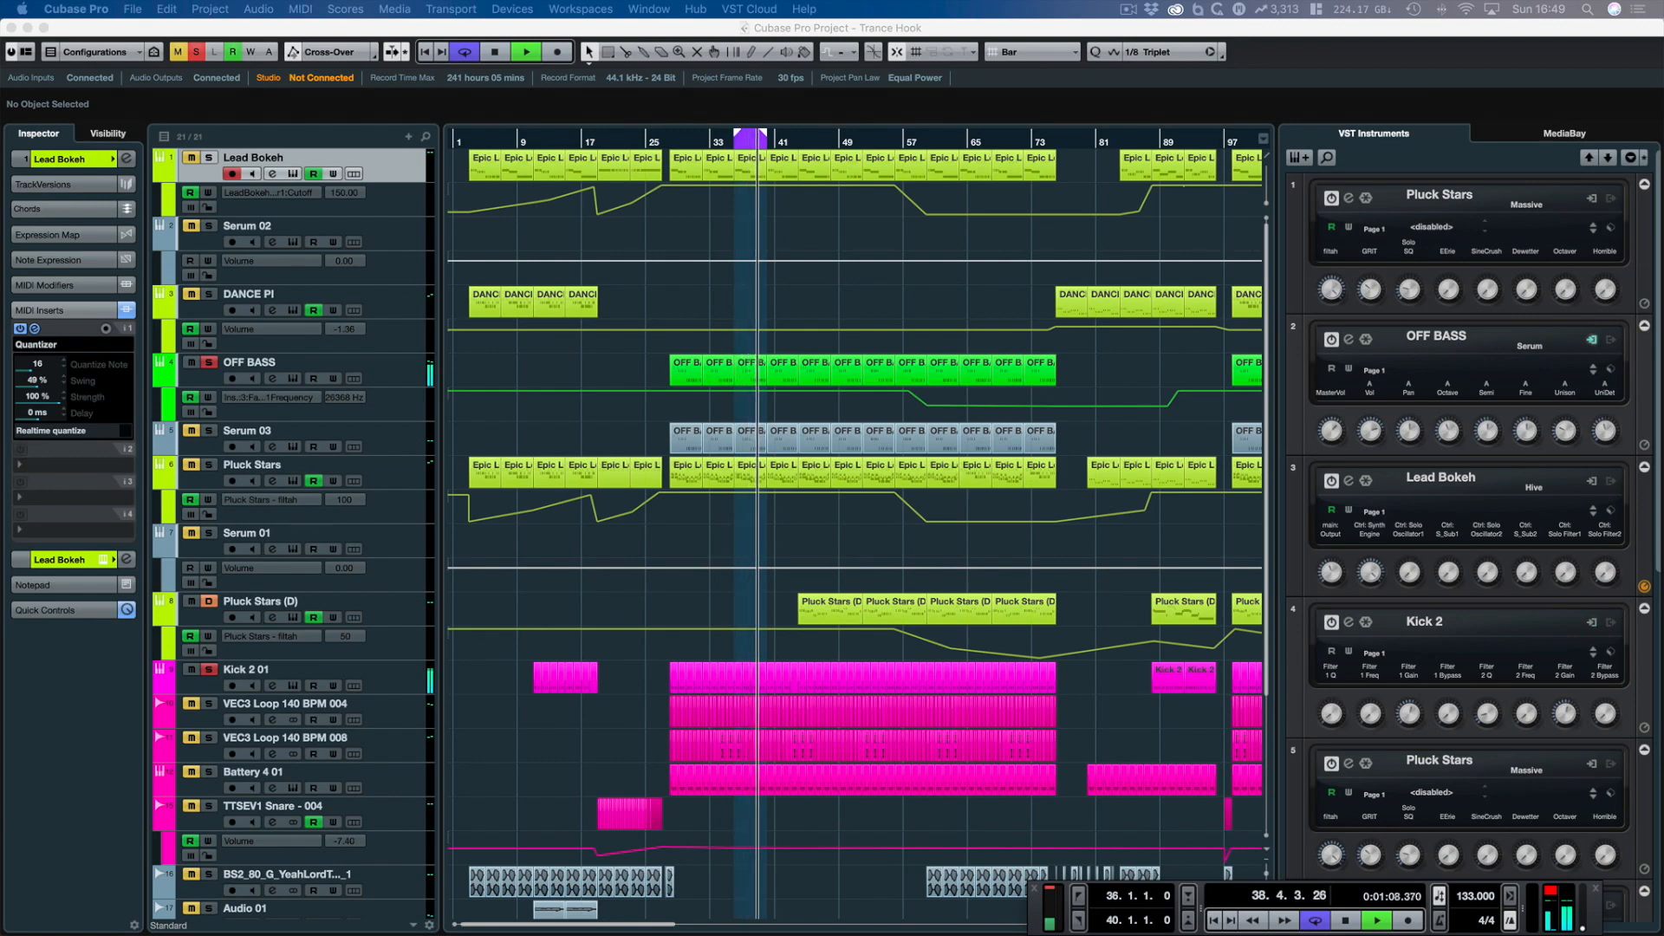
Step: Bring up the OFF BASS track's FabFilter Pro-Q 3 and overlay the Kick 2 01 spectrum in its analyzer
left_click_drag(0, 182, 1046, 205)
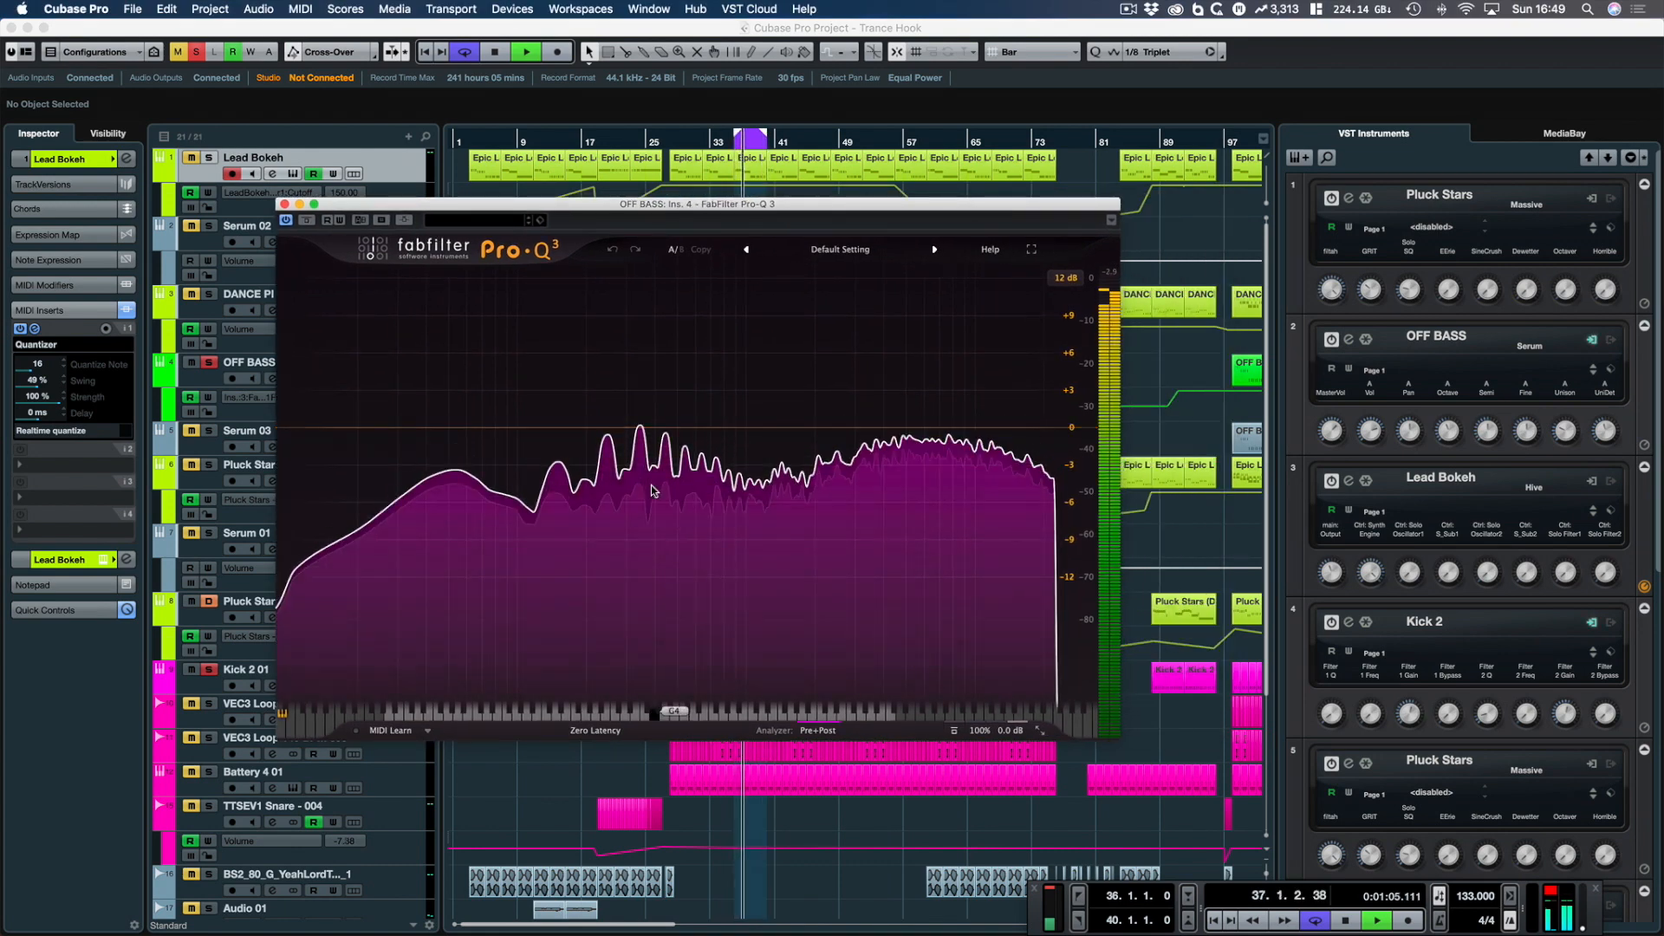
mouse_move(652, 491)
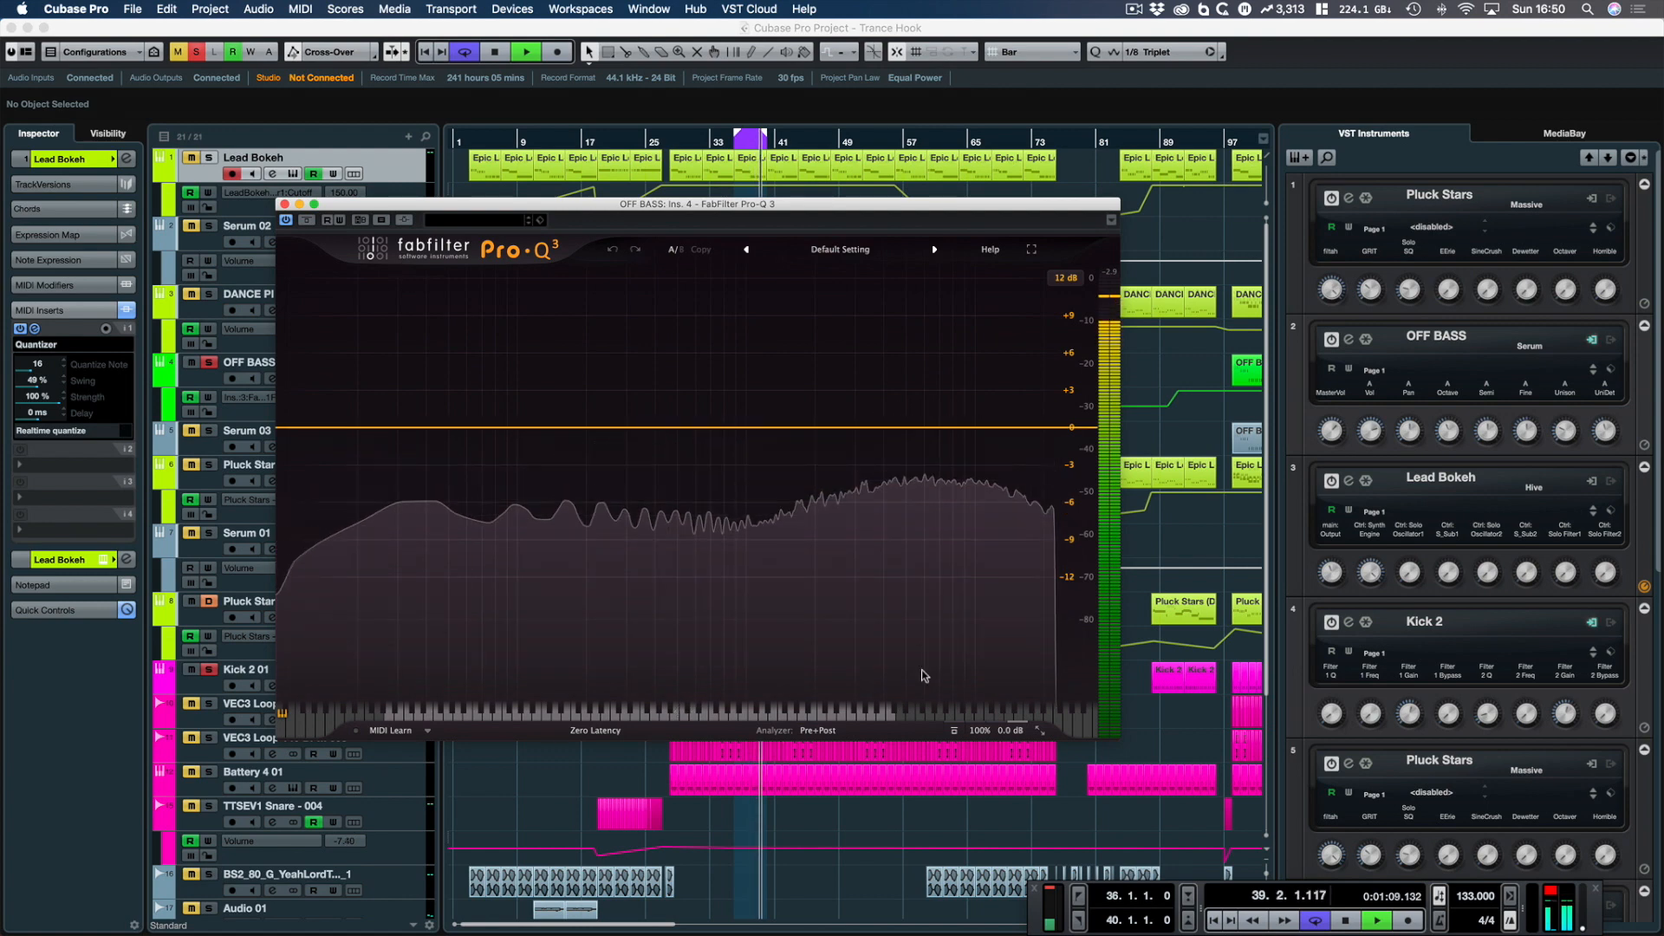
left_click(825, 732)
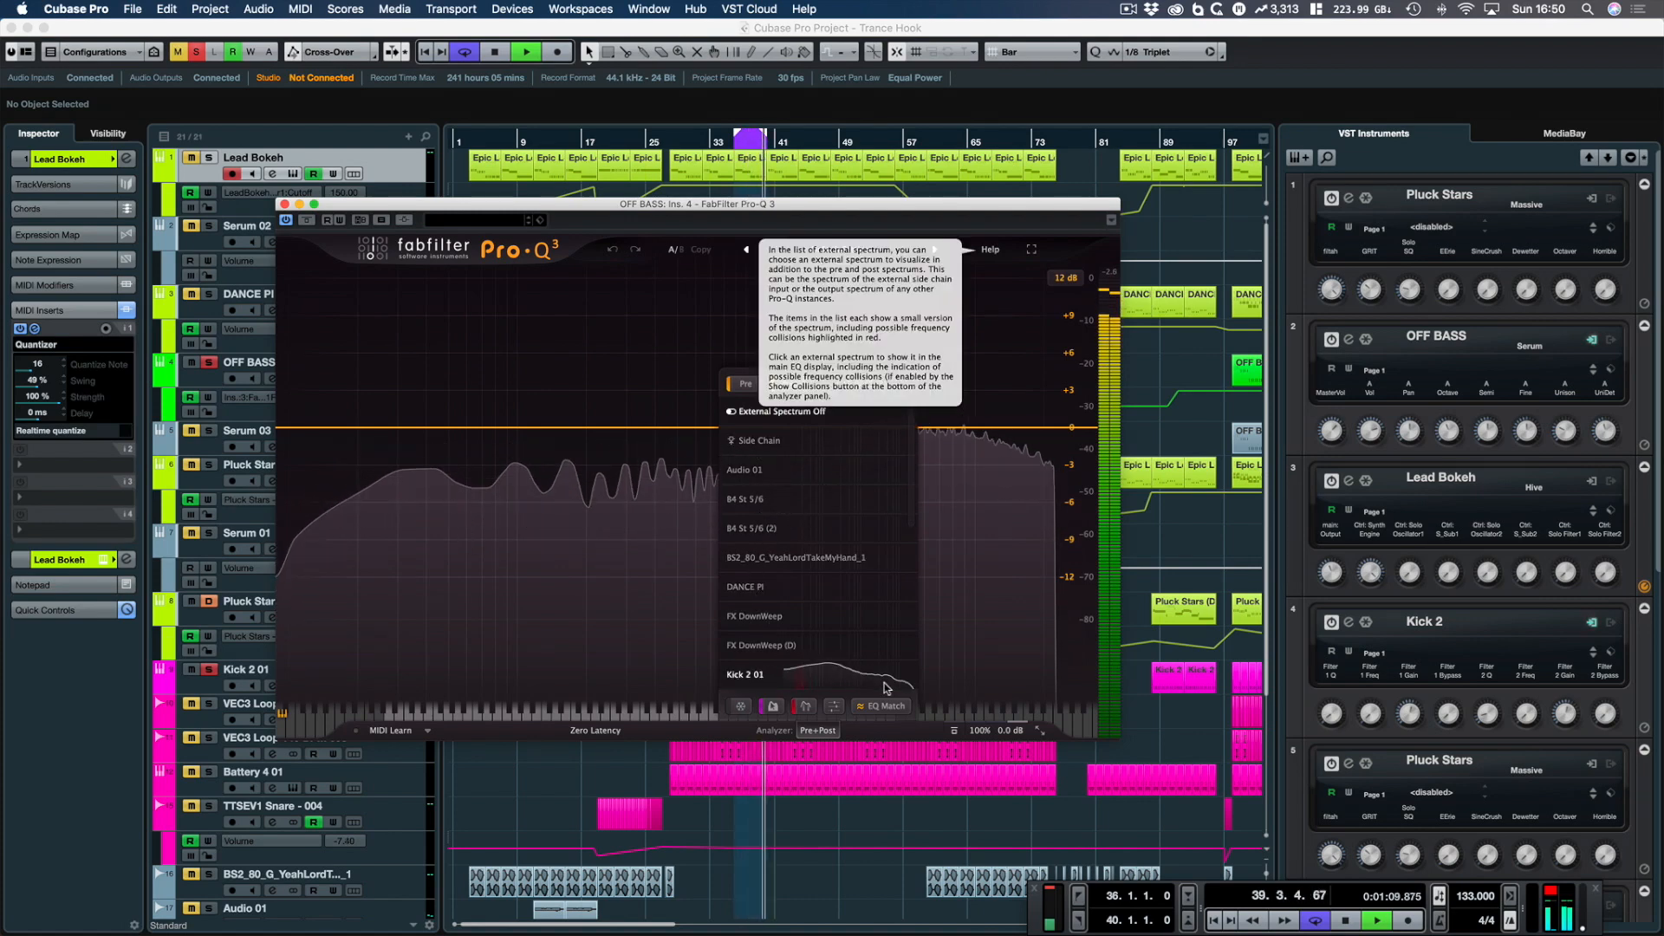
left_click(815, 677)
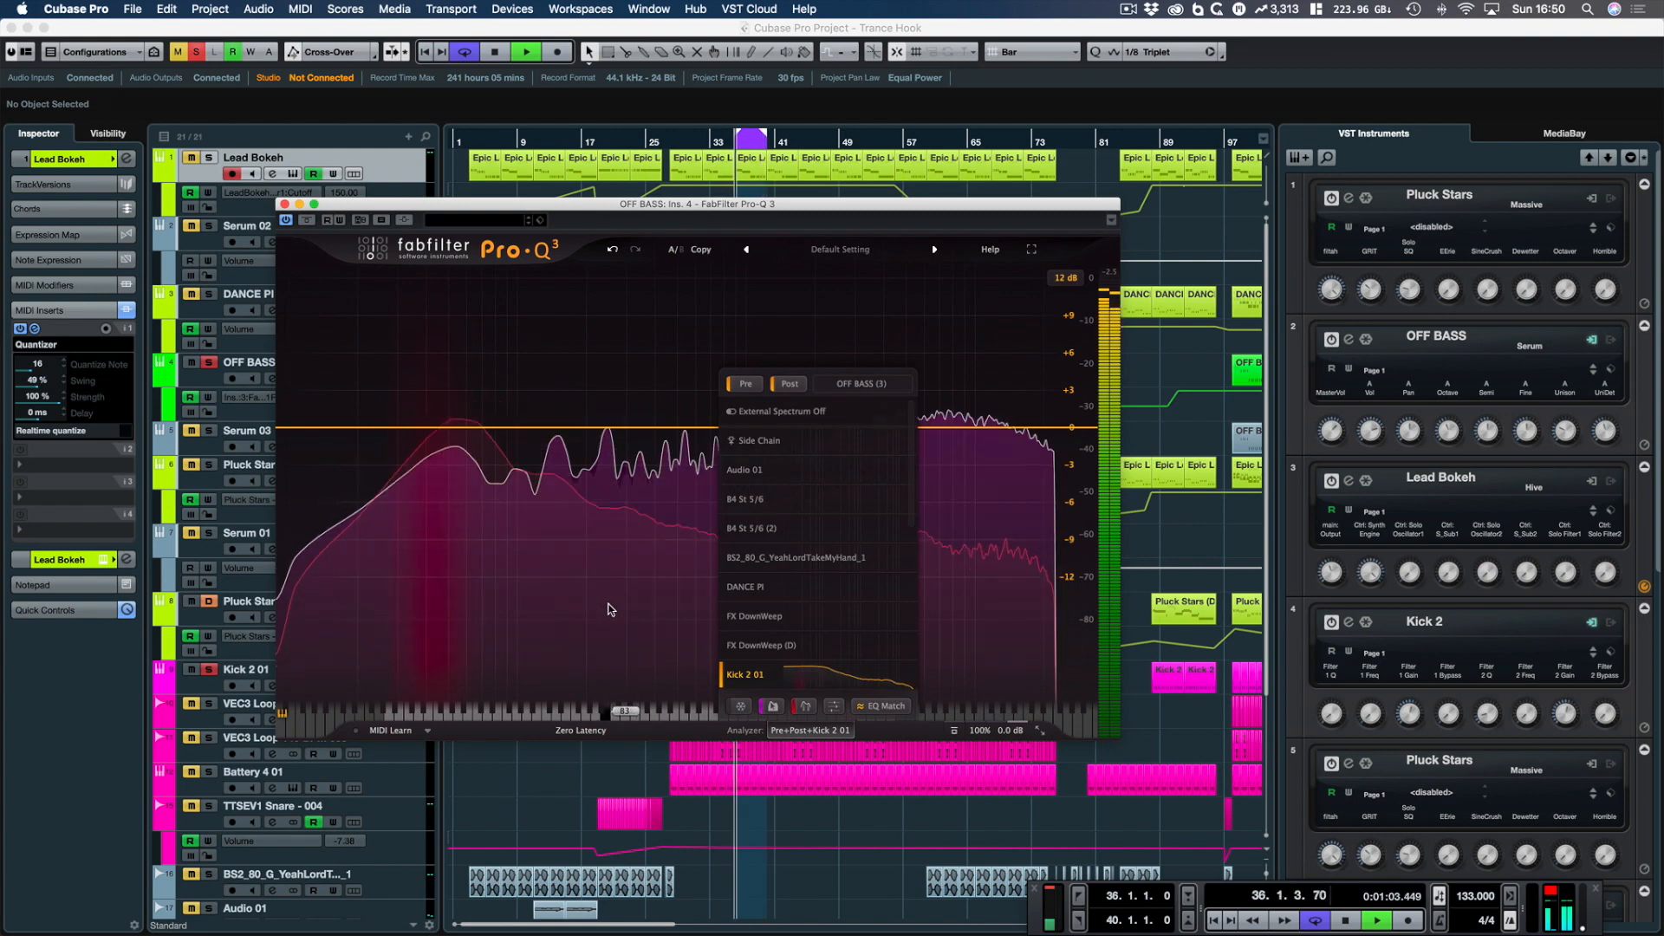
left_click(784, 724)
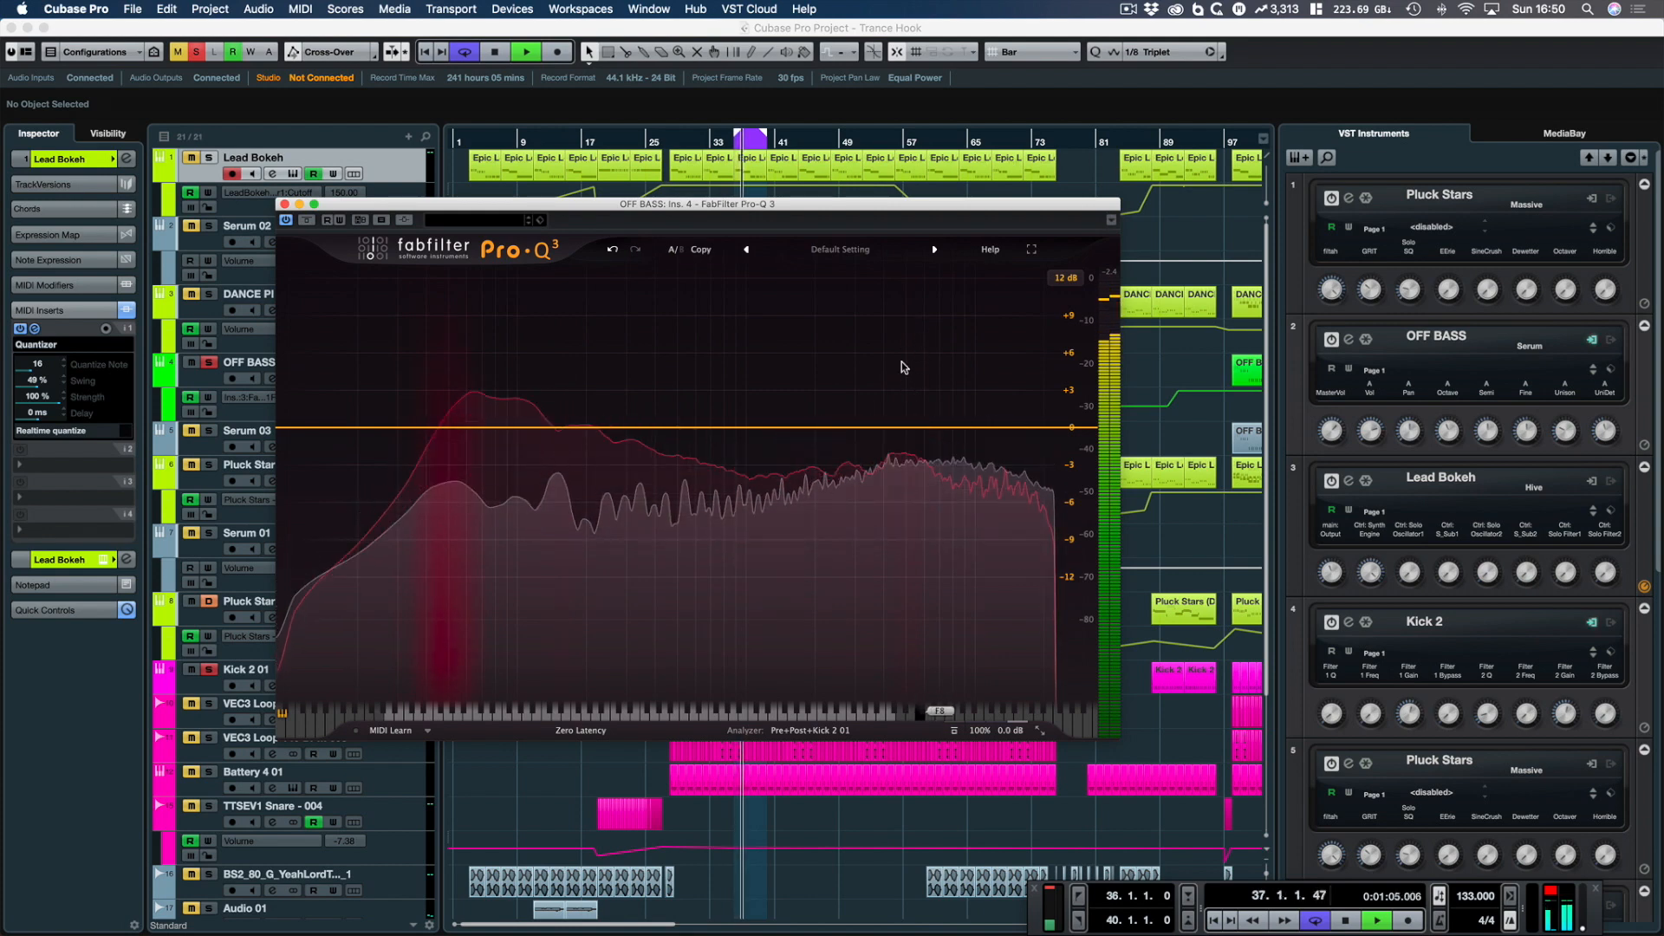
Step: Add a bell band to the OFF BASS EQ at about 47 Hz with a cut of about 2.7 dB
double_click(439, 427)
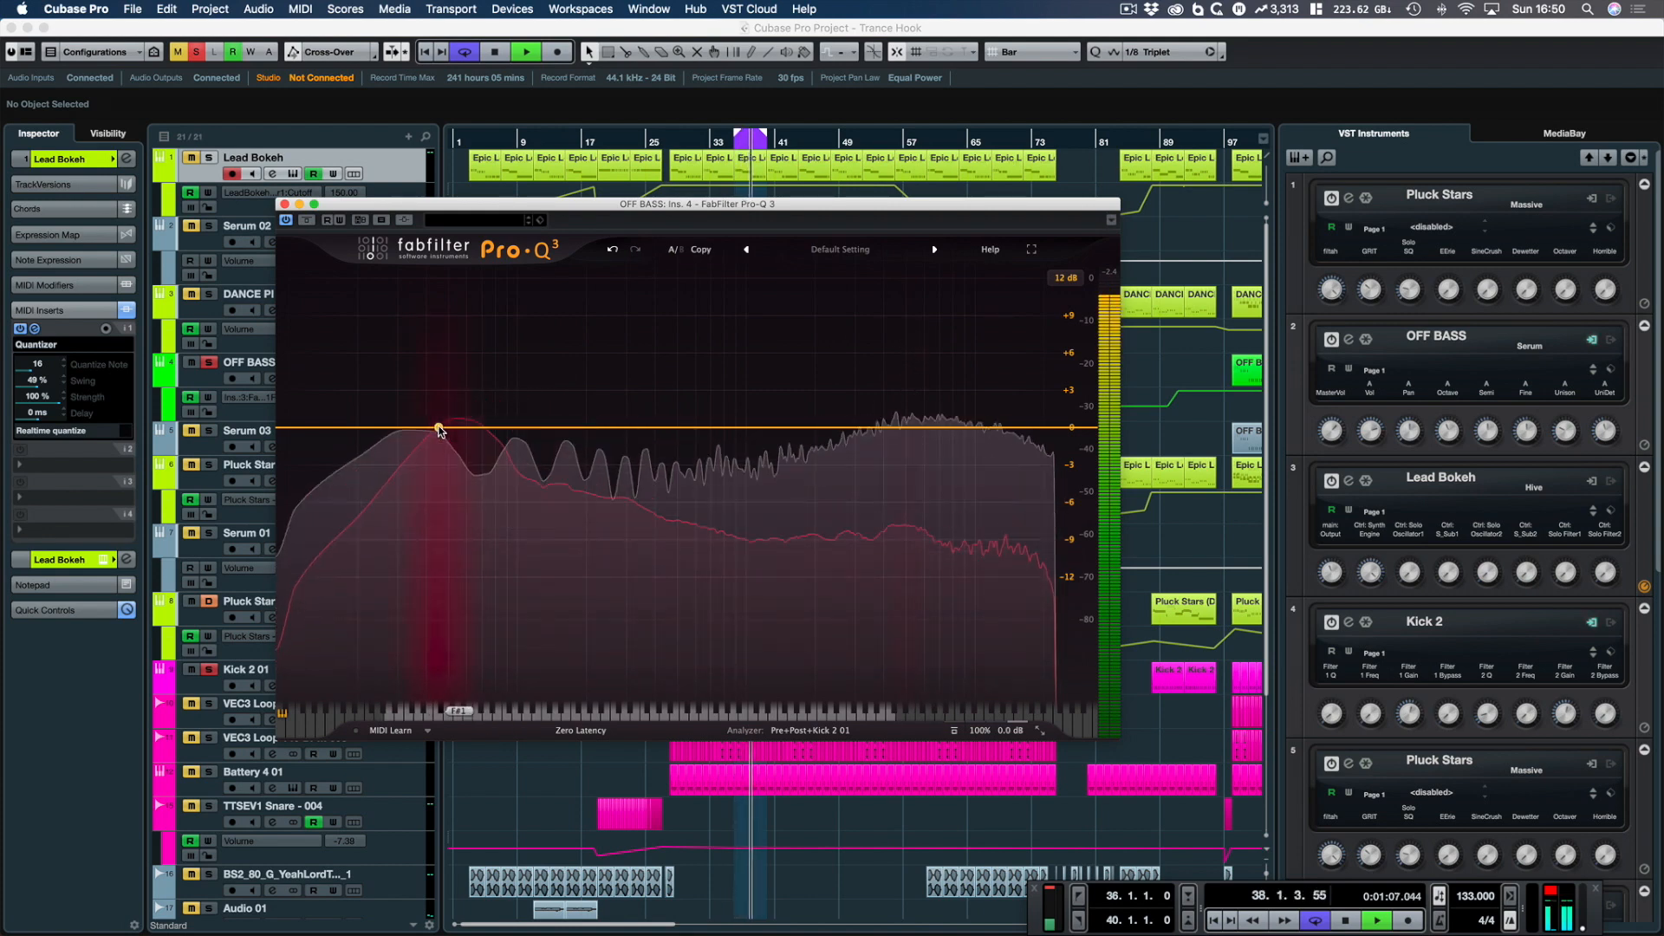
left_click_drag(540, 645, 541, 619)
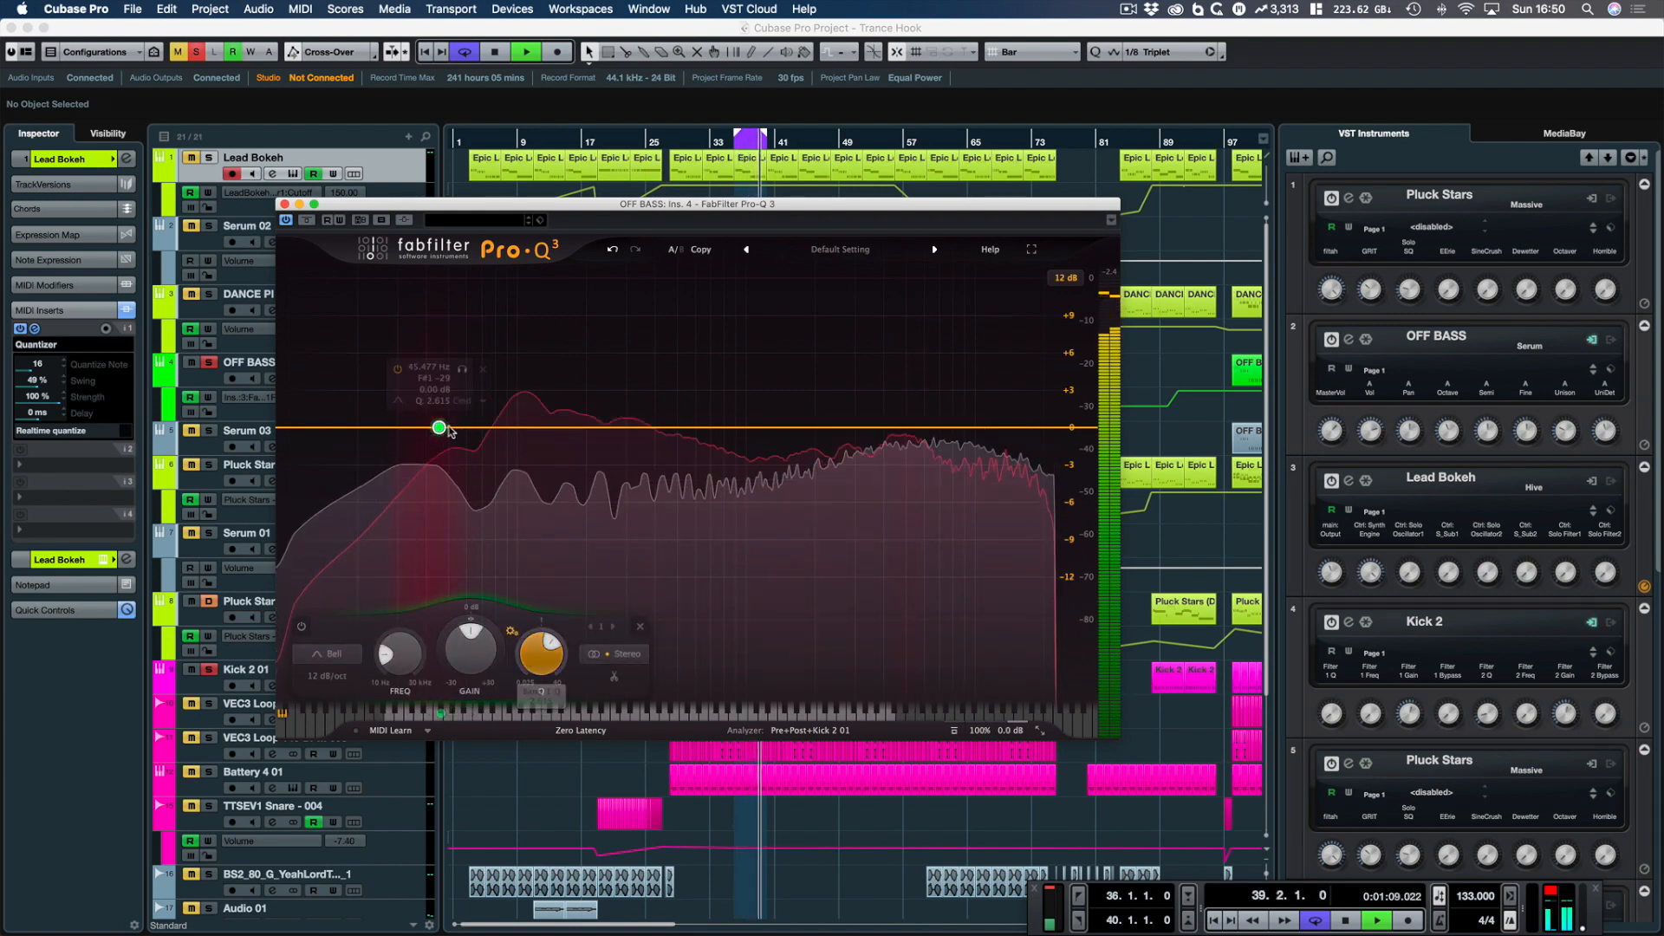
left_click_drag(440, 428, 436, 484)
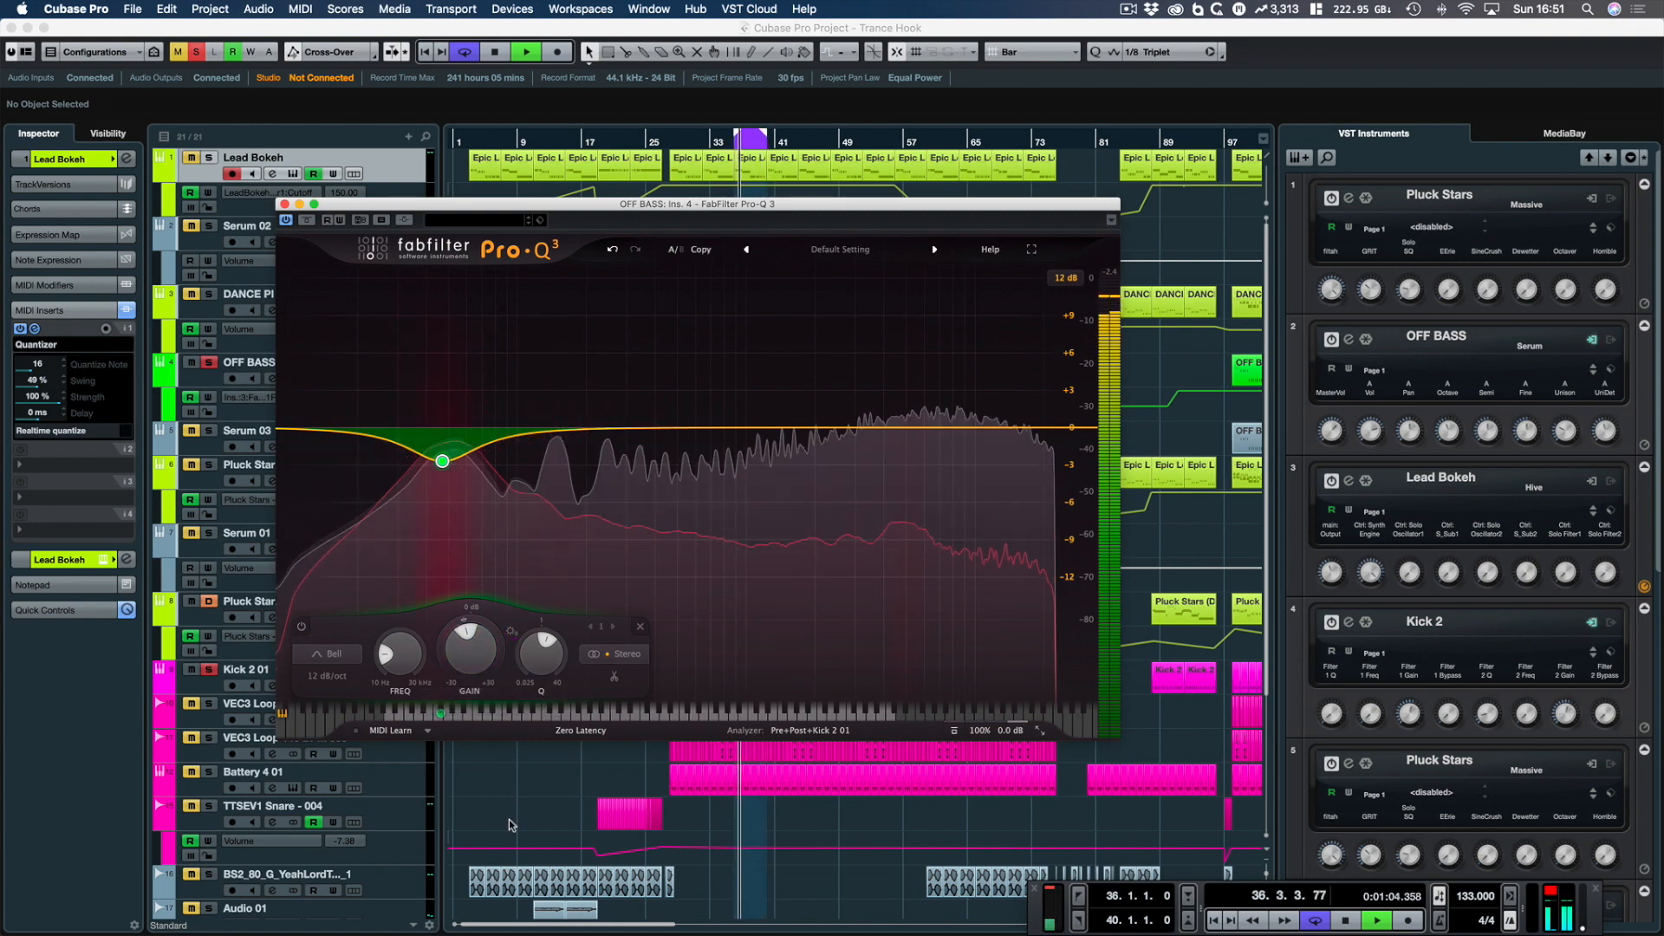
Step: Give the low bell band a dynamic range of about -1.92 dB and move it to 47.788 Hz at -2.20 dB gain
mouse_move(467, 620)
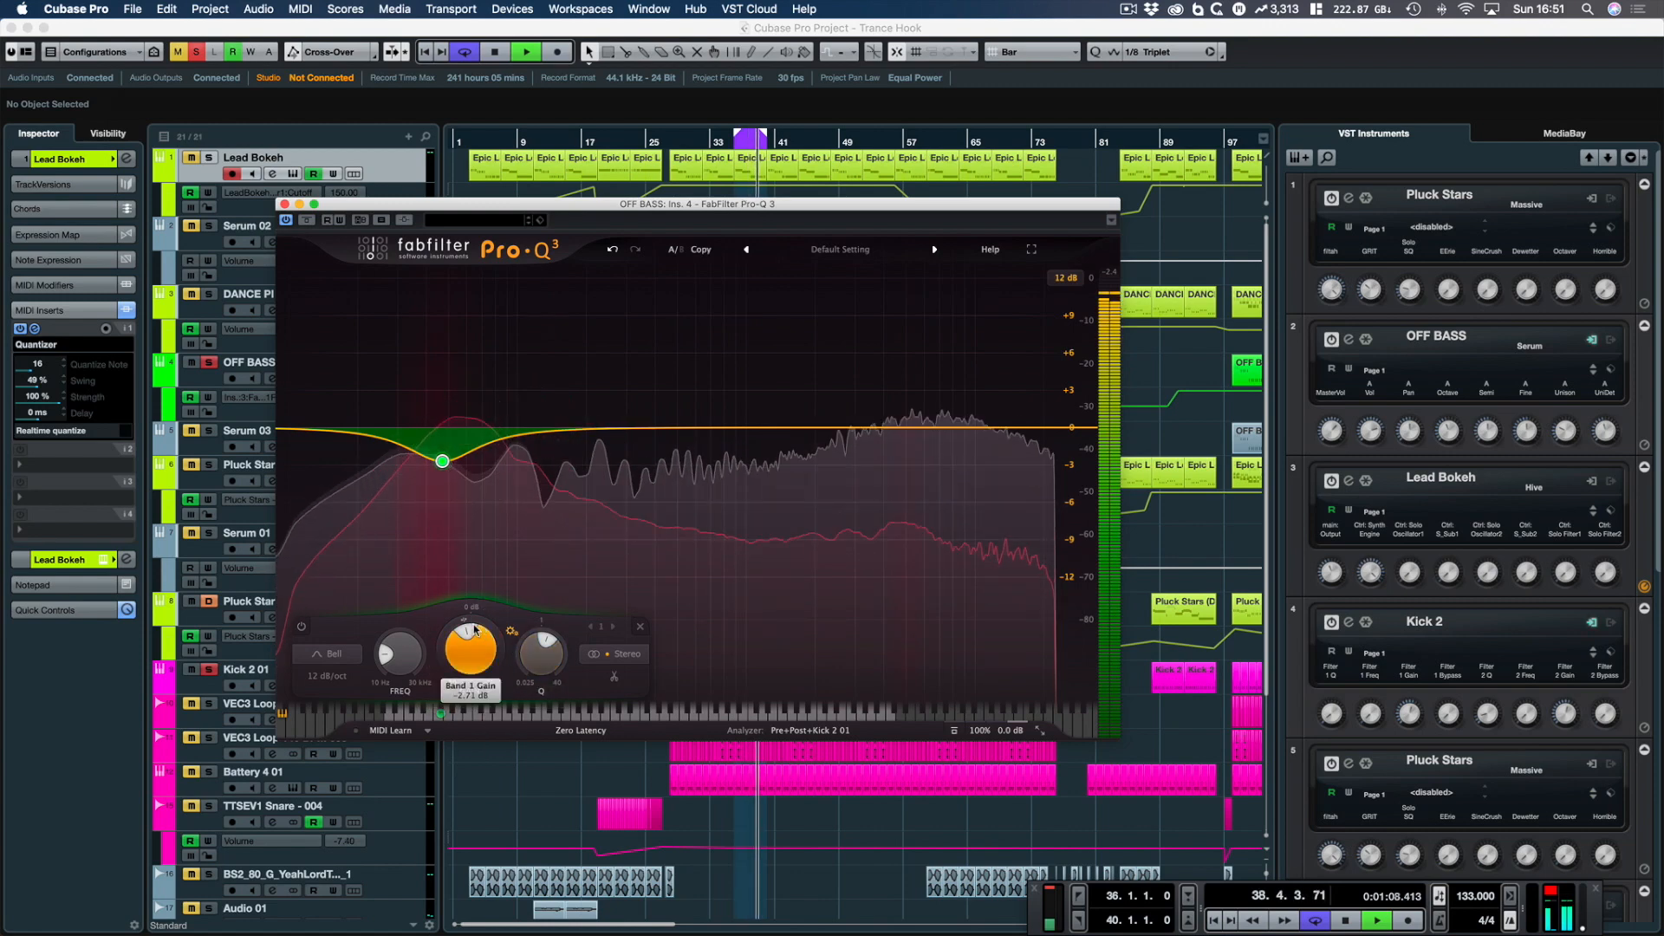
mouse_move(497, 666)
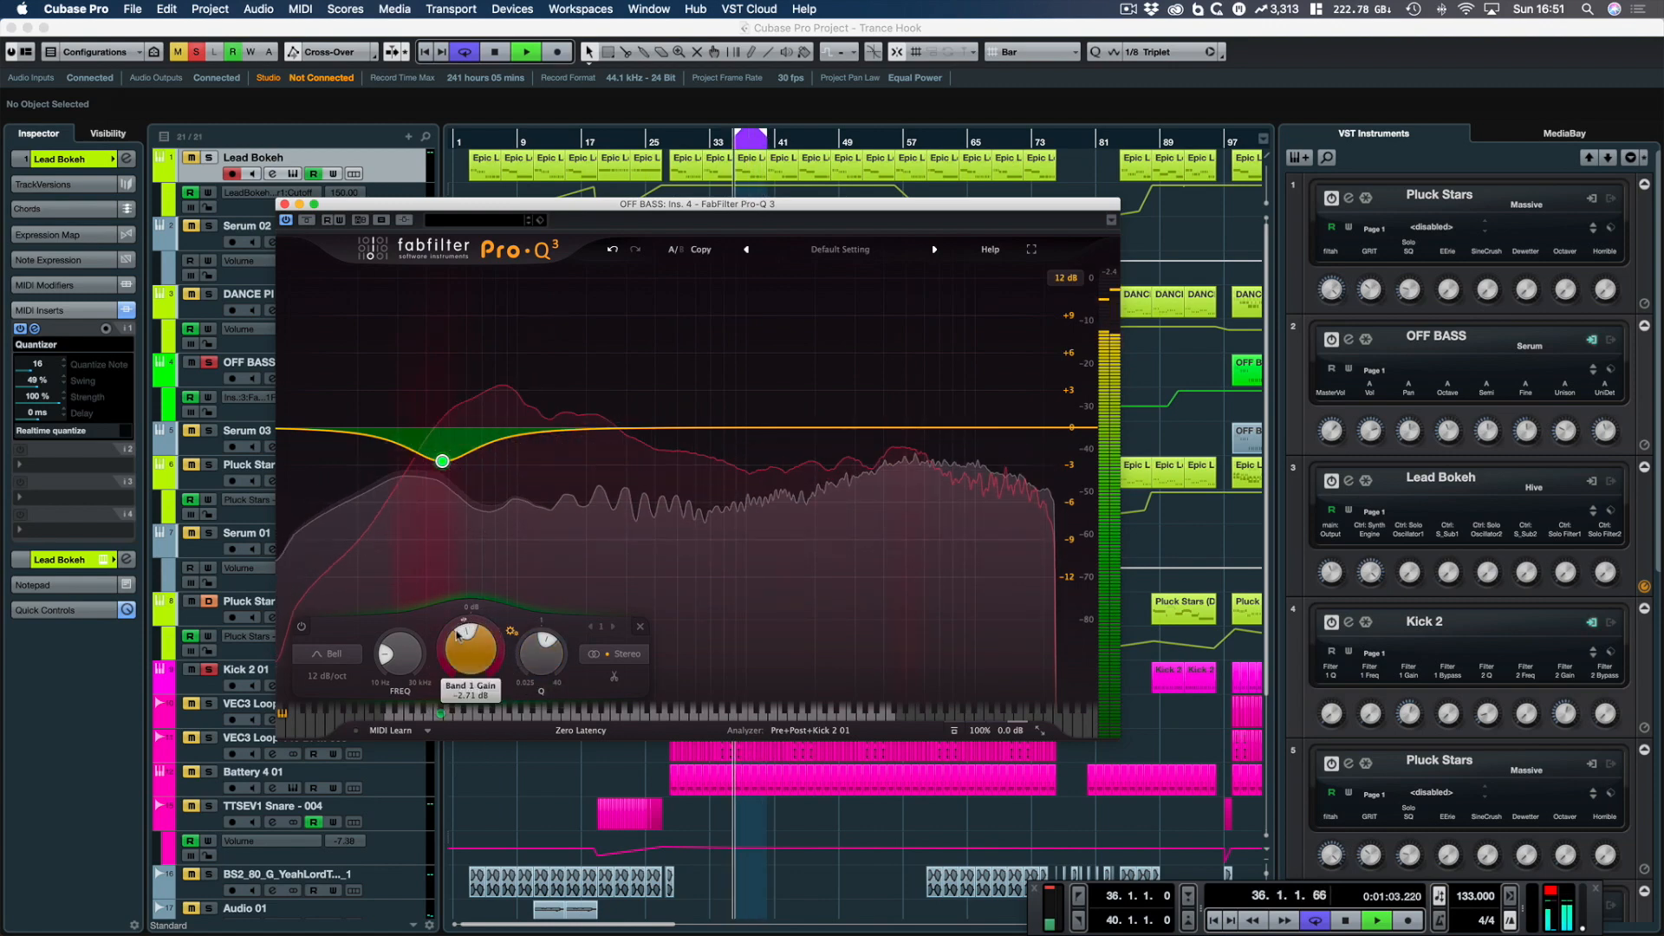
left_click_drag(466, 618, 486, 485)
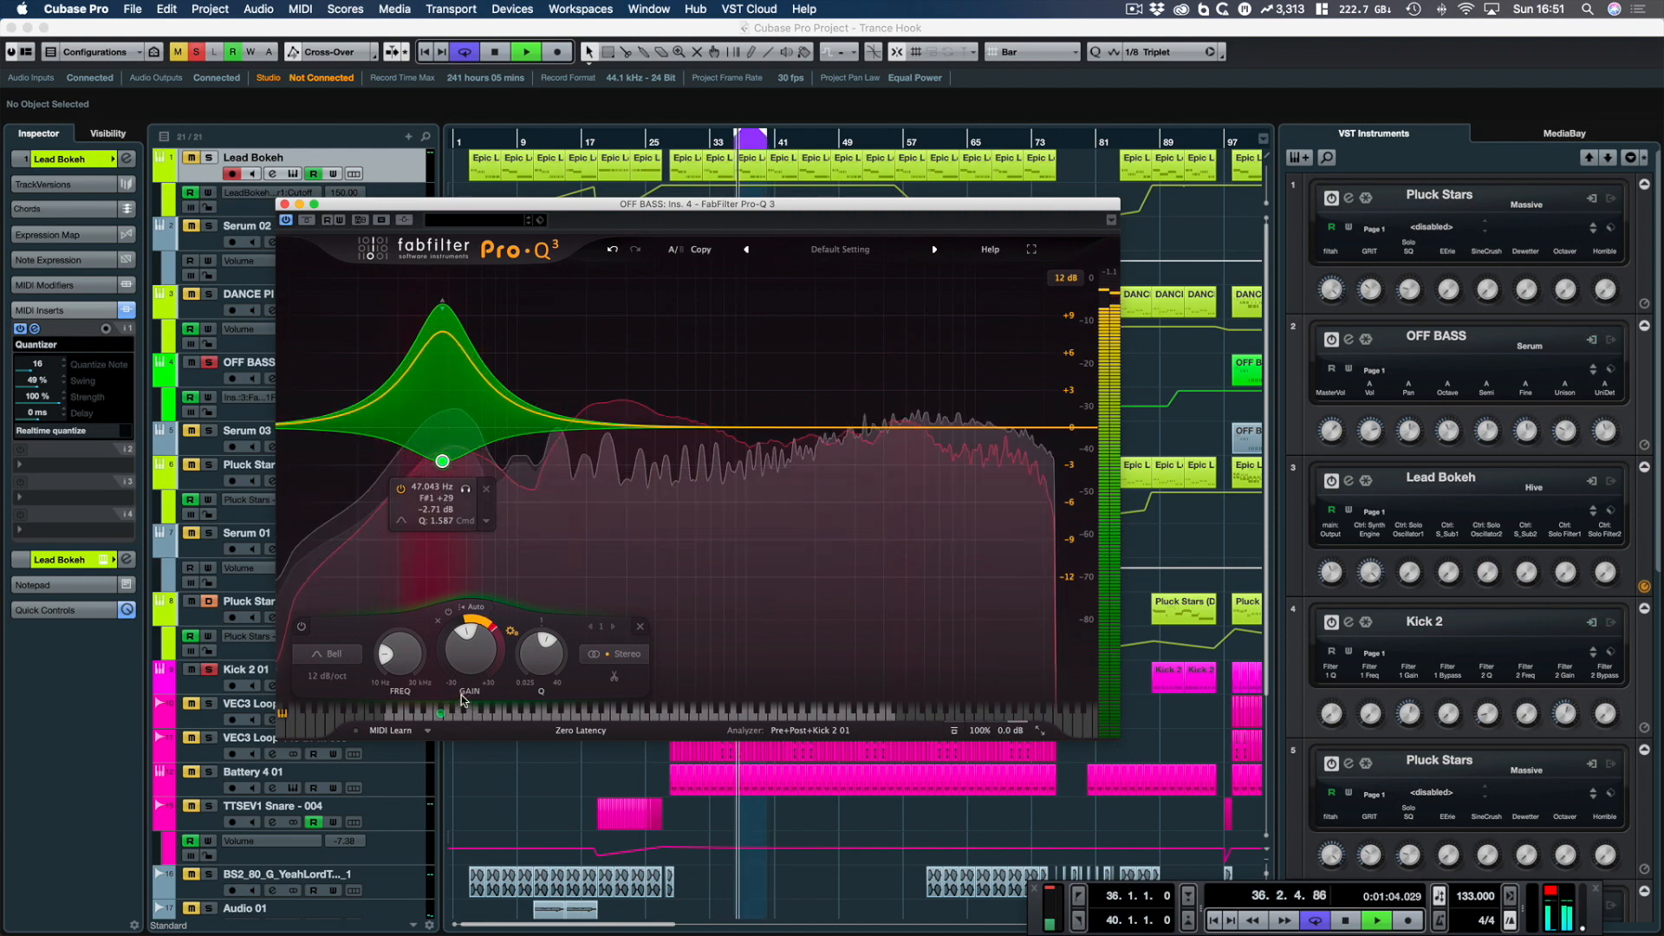
left_click_drag(466, 620, 455, 784)
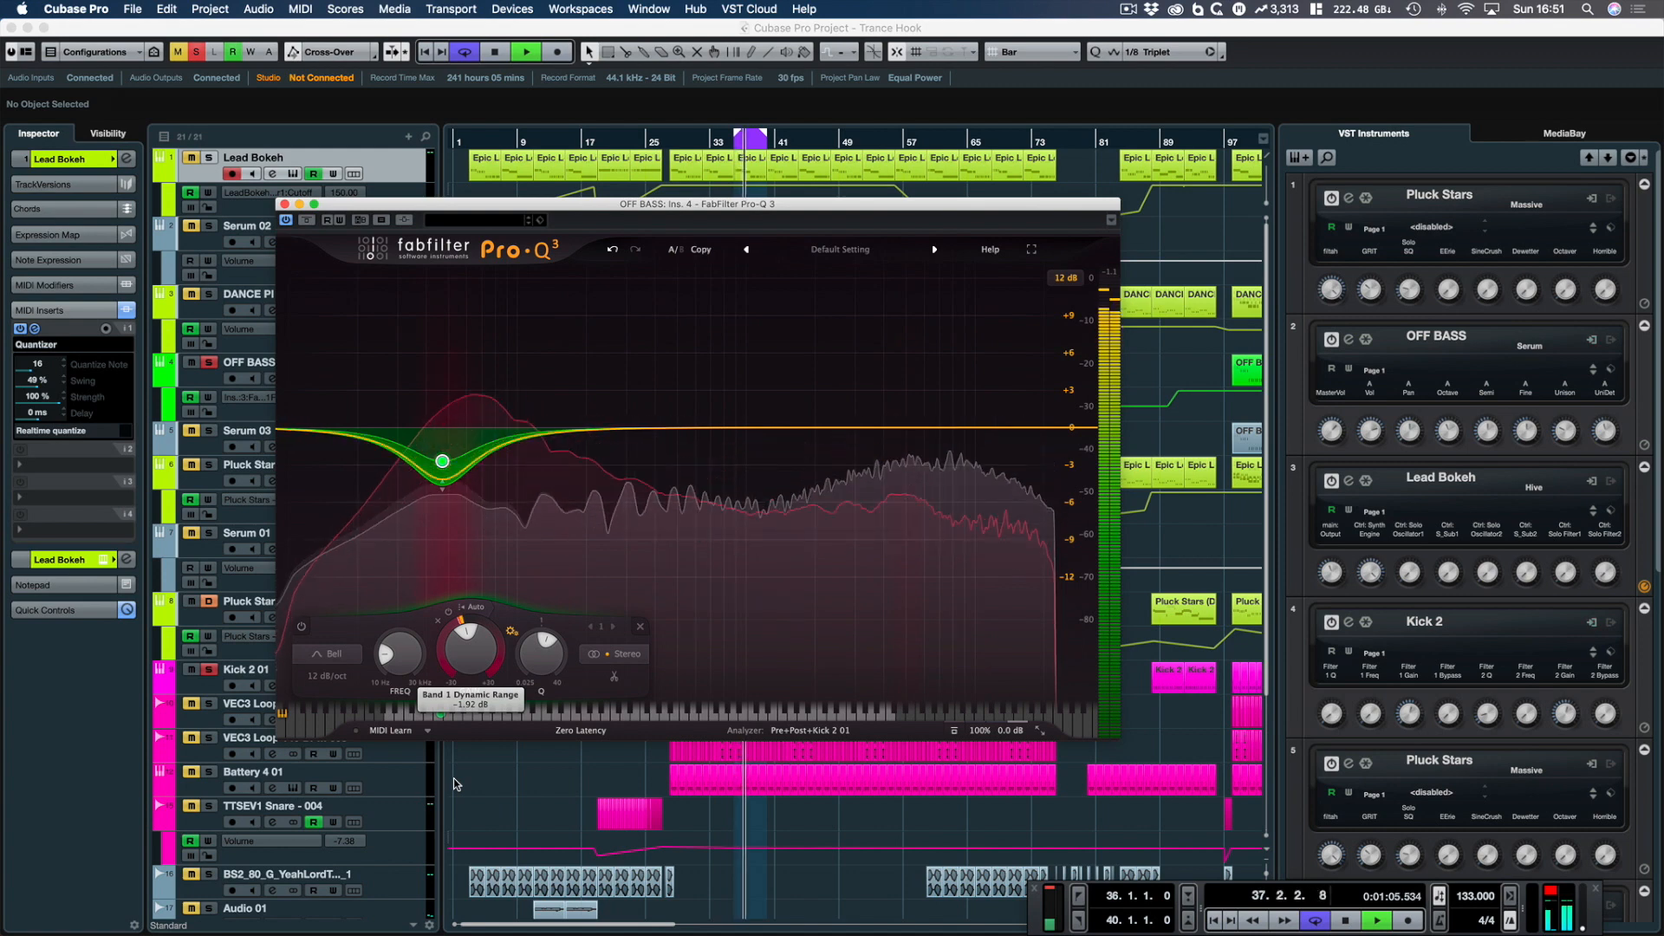
mouse_move(442, 469)
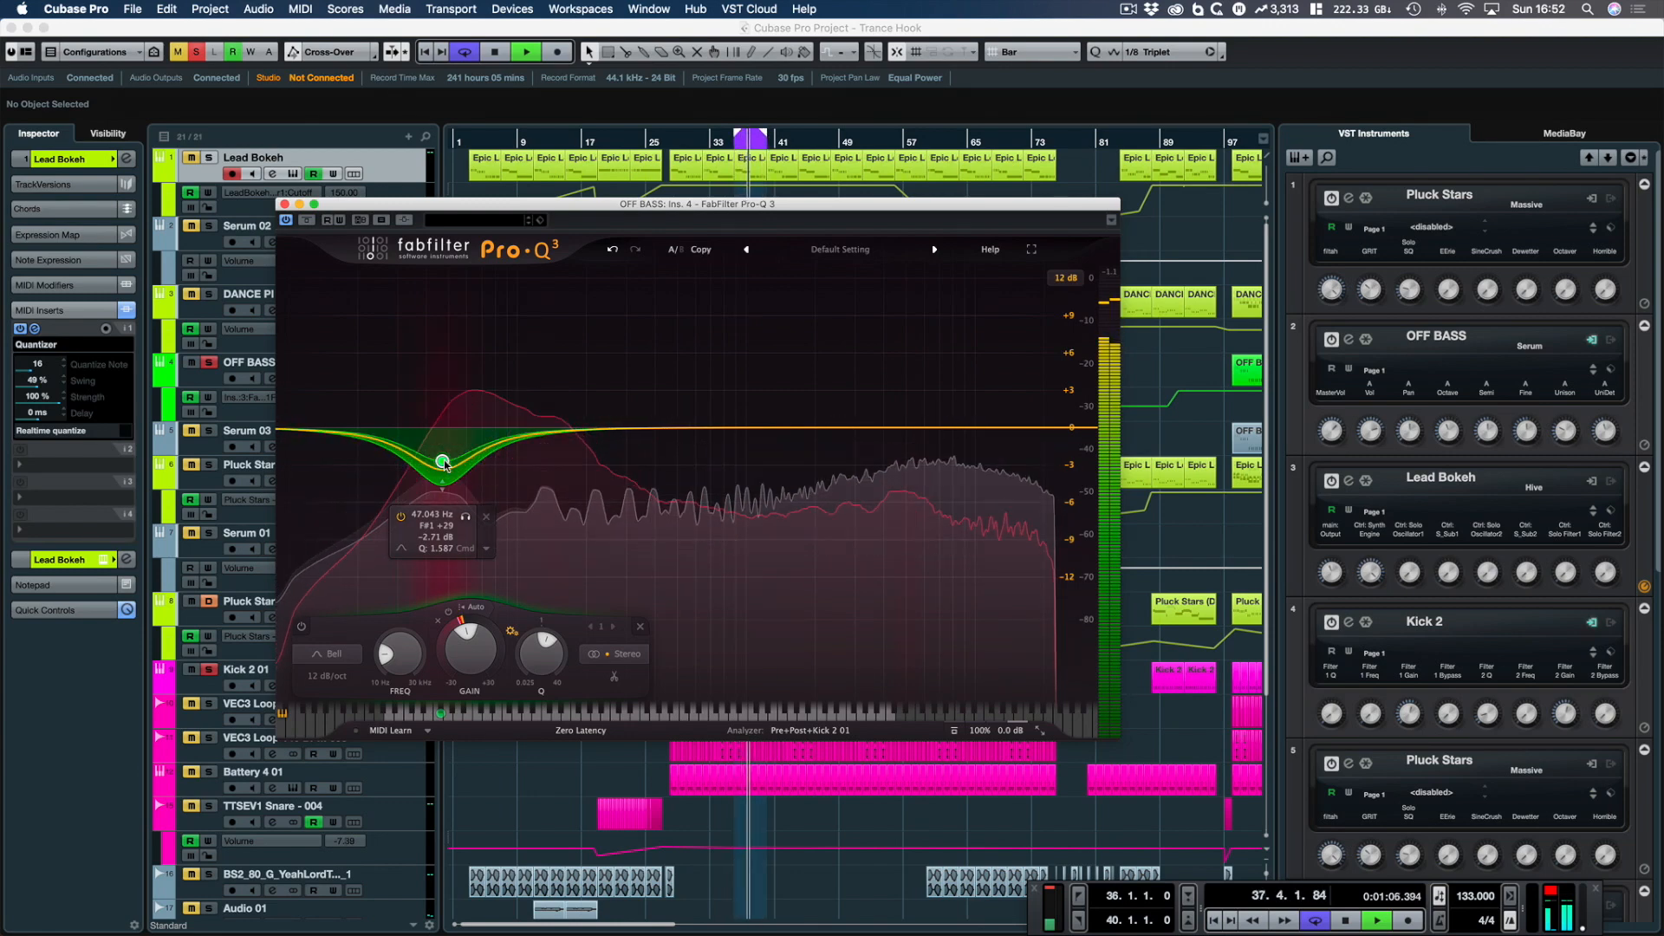
left_click_drag(443, 462, 443, 457)
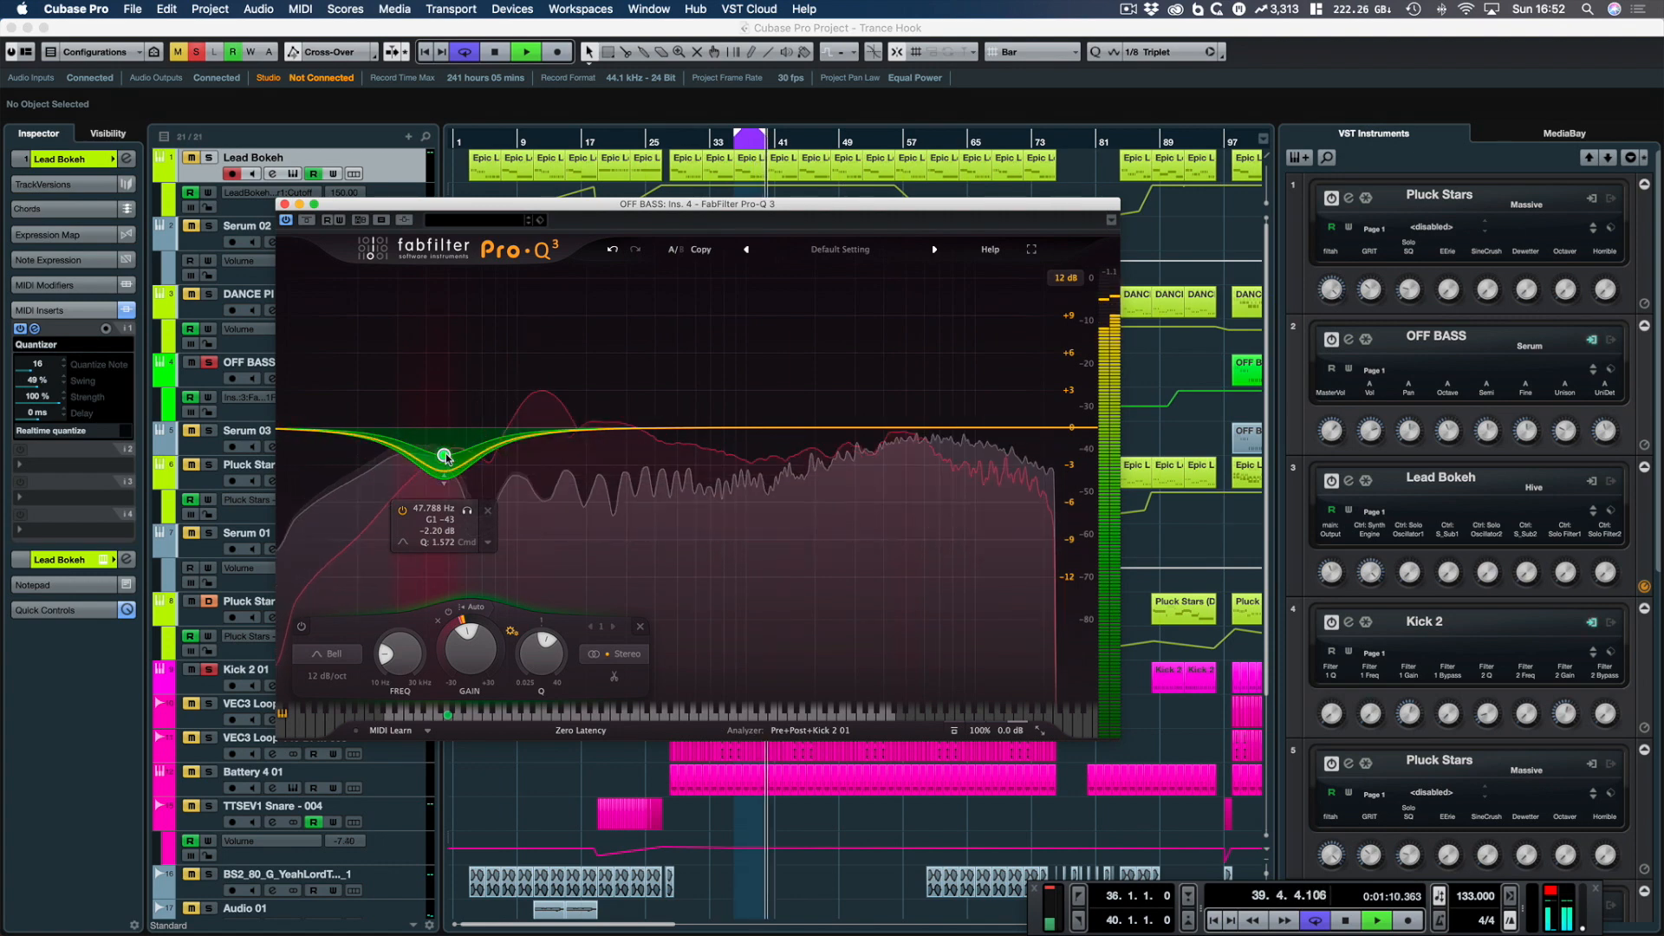
Step: Turn off the low bell band's dynamics and set its gain to about -2.45 dB
left_click(448, 610)
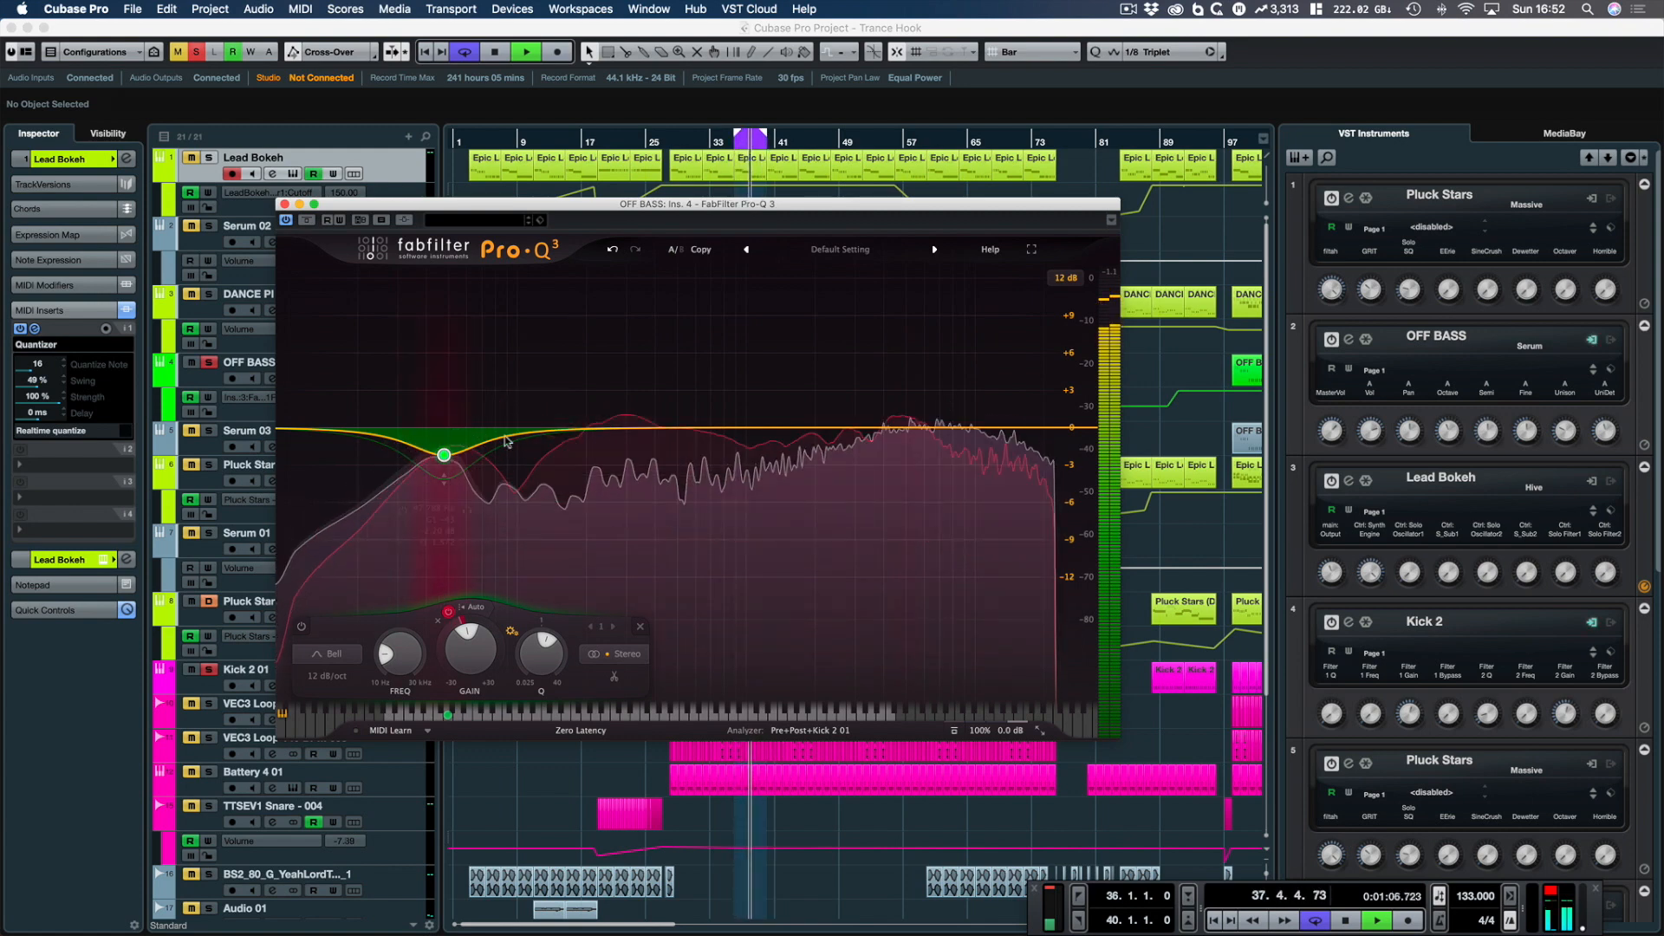
mouse_move(443, 456)
mouse_move(468, 649)
left_mouse_down()
mouse_move(449, 690)
mouse_move(451, 640)
left_mouse_up()
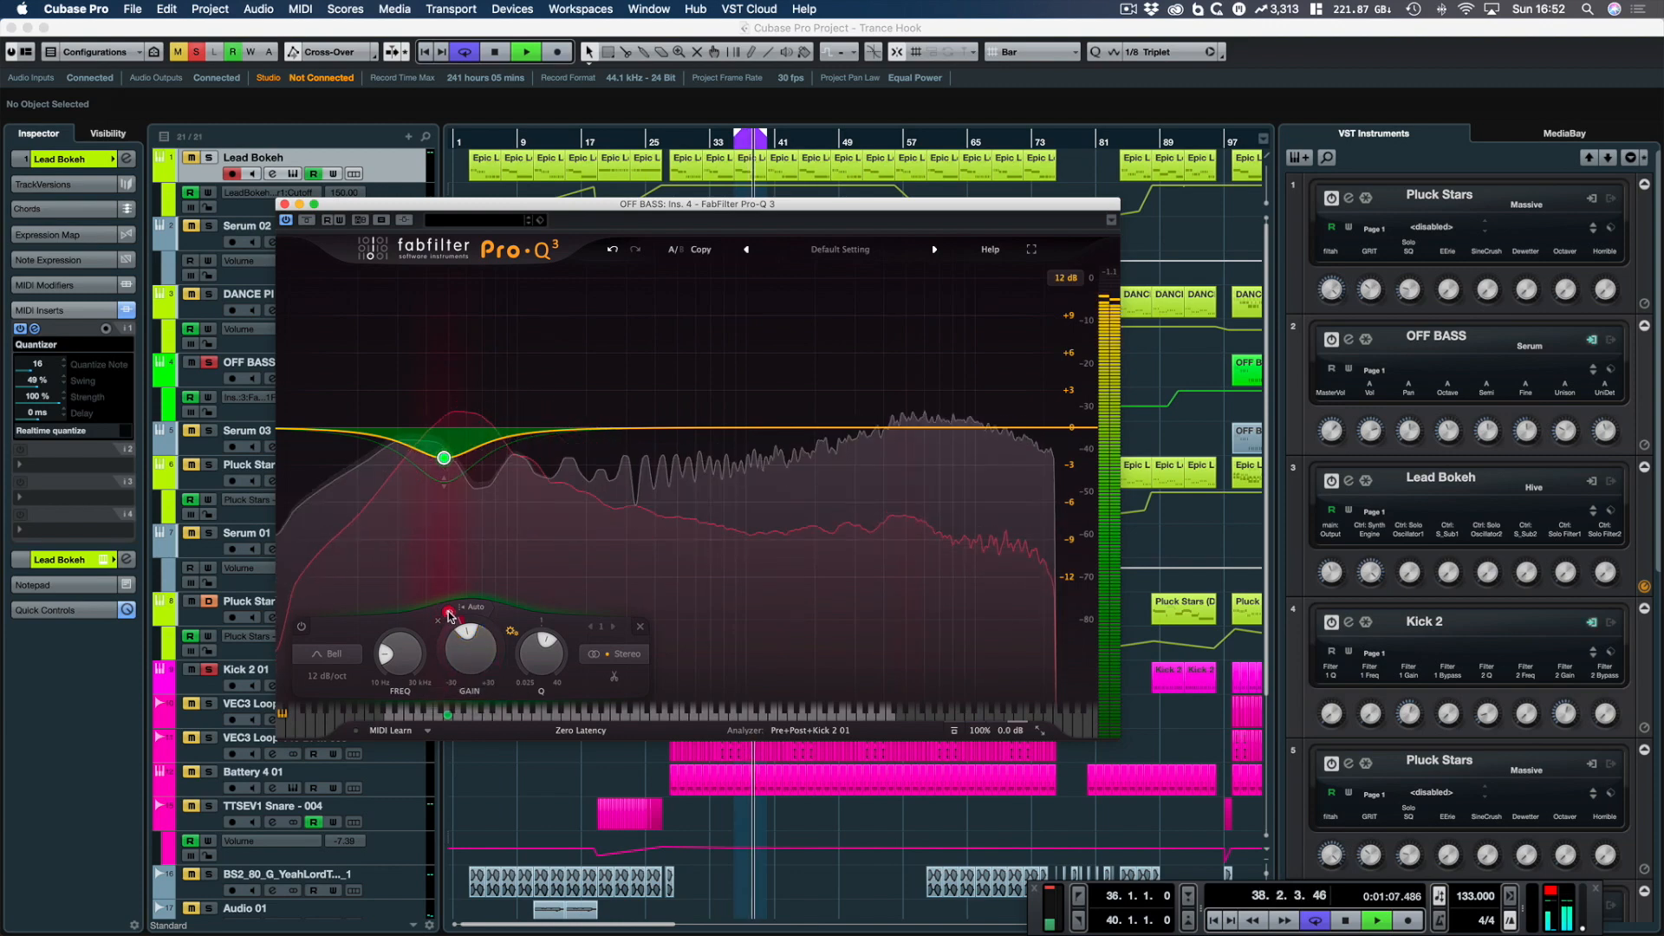
Step: Re-enable the low bell band's dynamics with a deeper downward range and close the OFF BASS EQ
left_click_drag(449, 616, 441, 717)
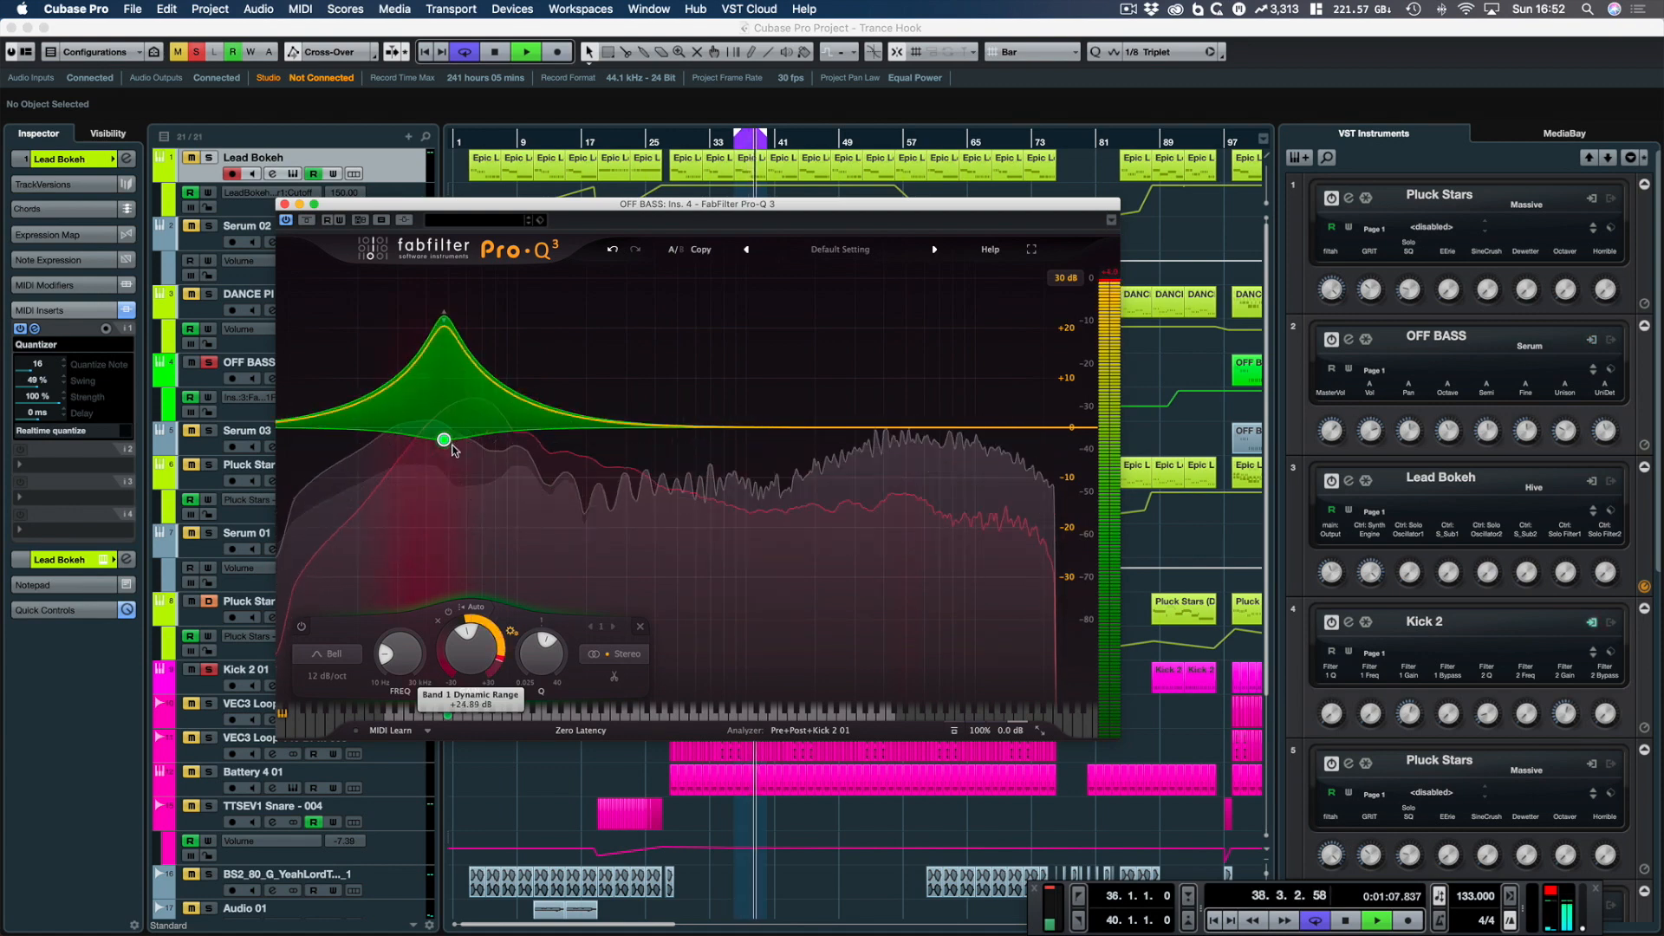
mouse_move(454, 492)
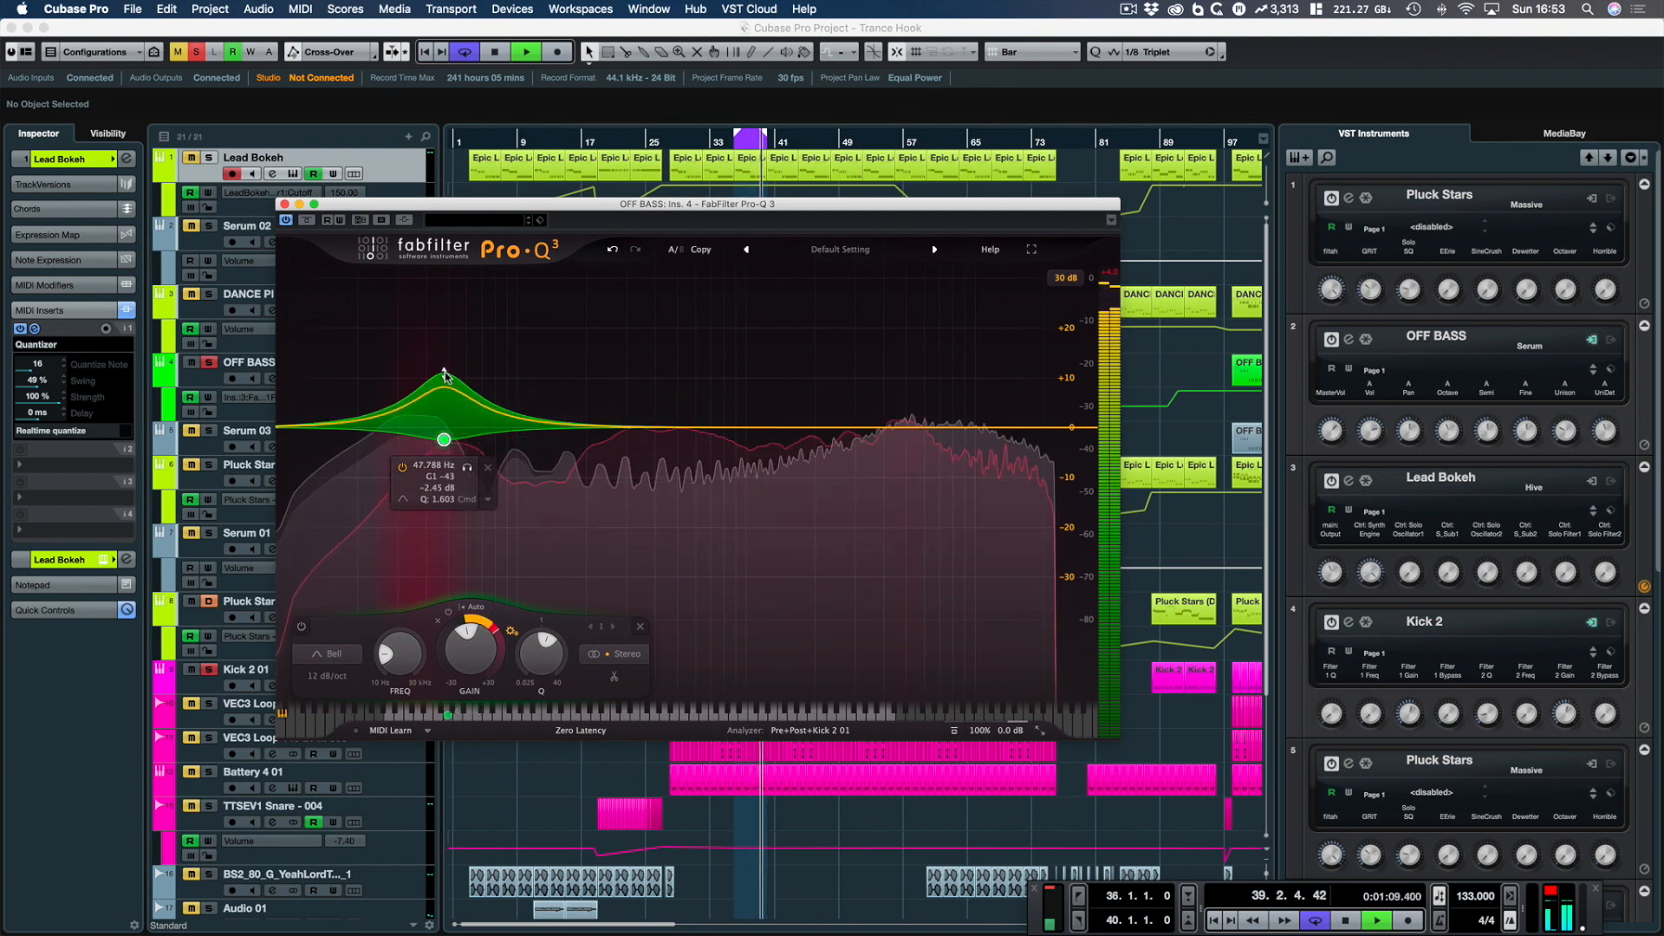
left_click_drag(445, 382, 445, 397)
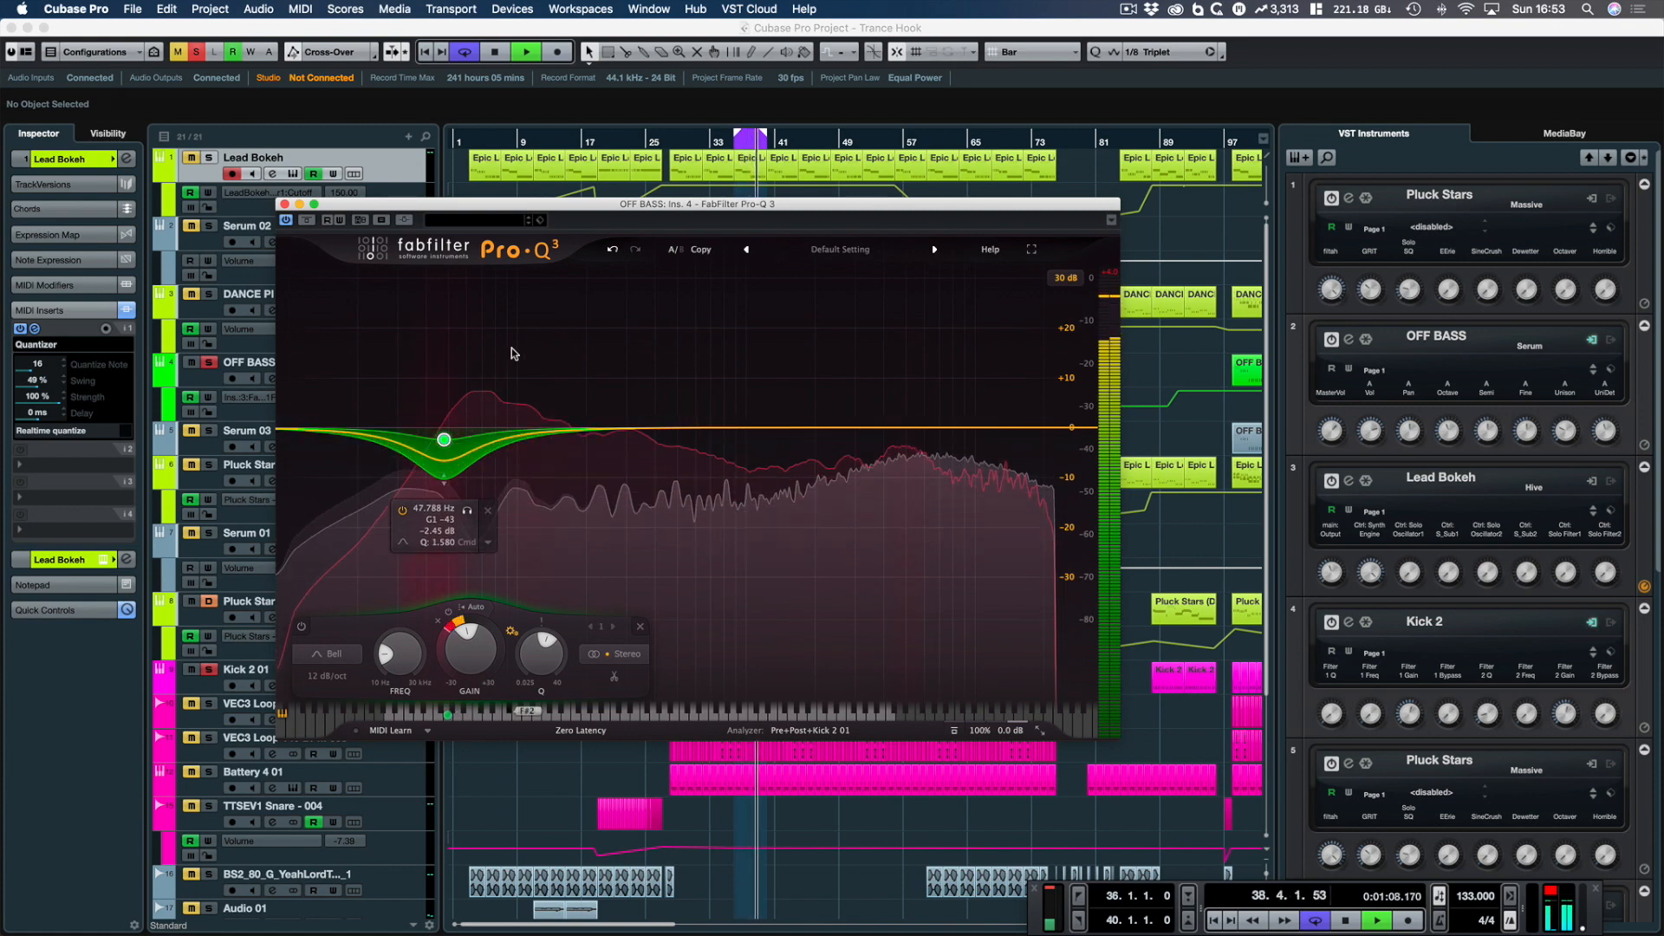
key("space")
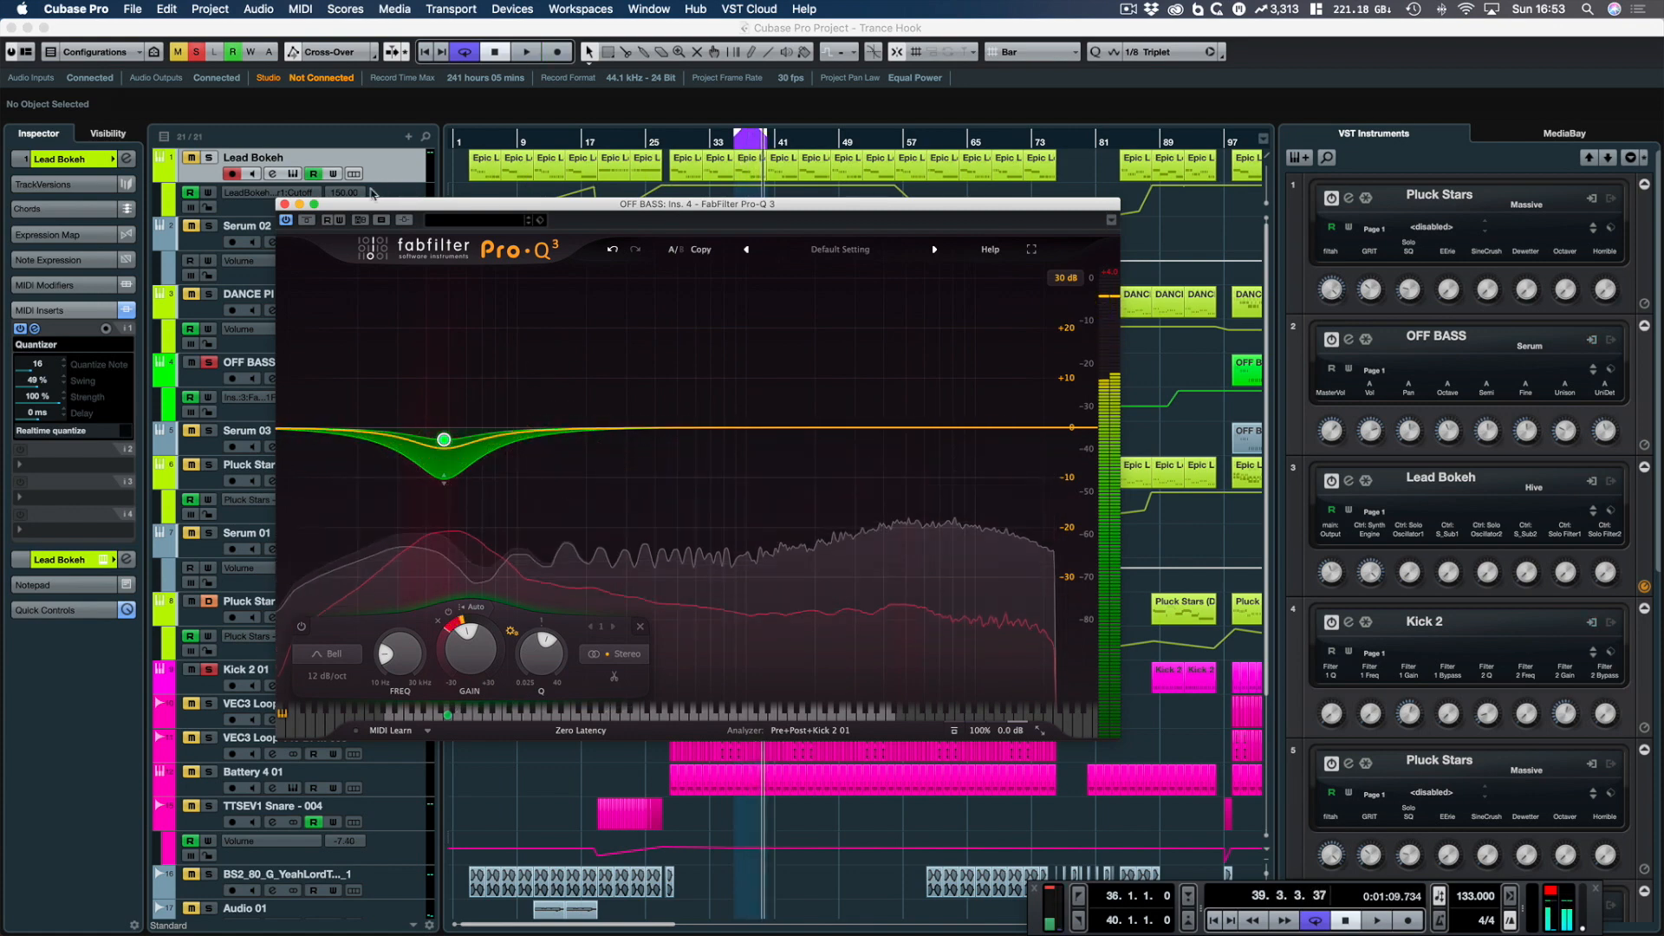
left_click(284, 204)
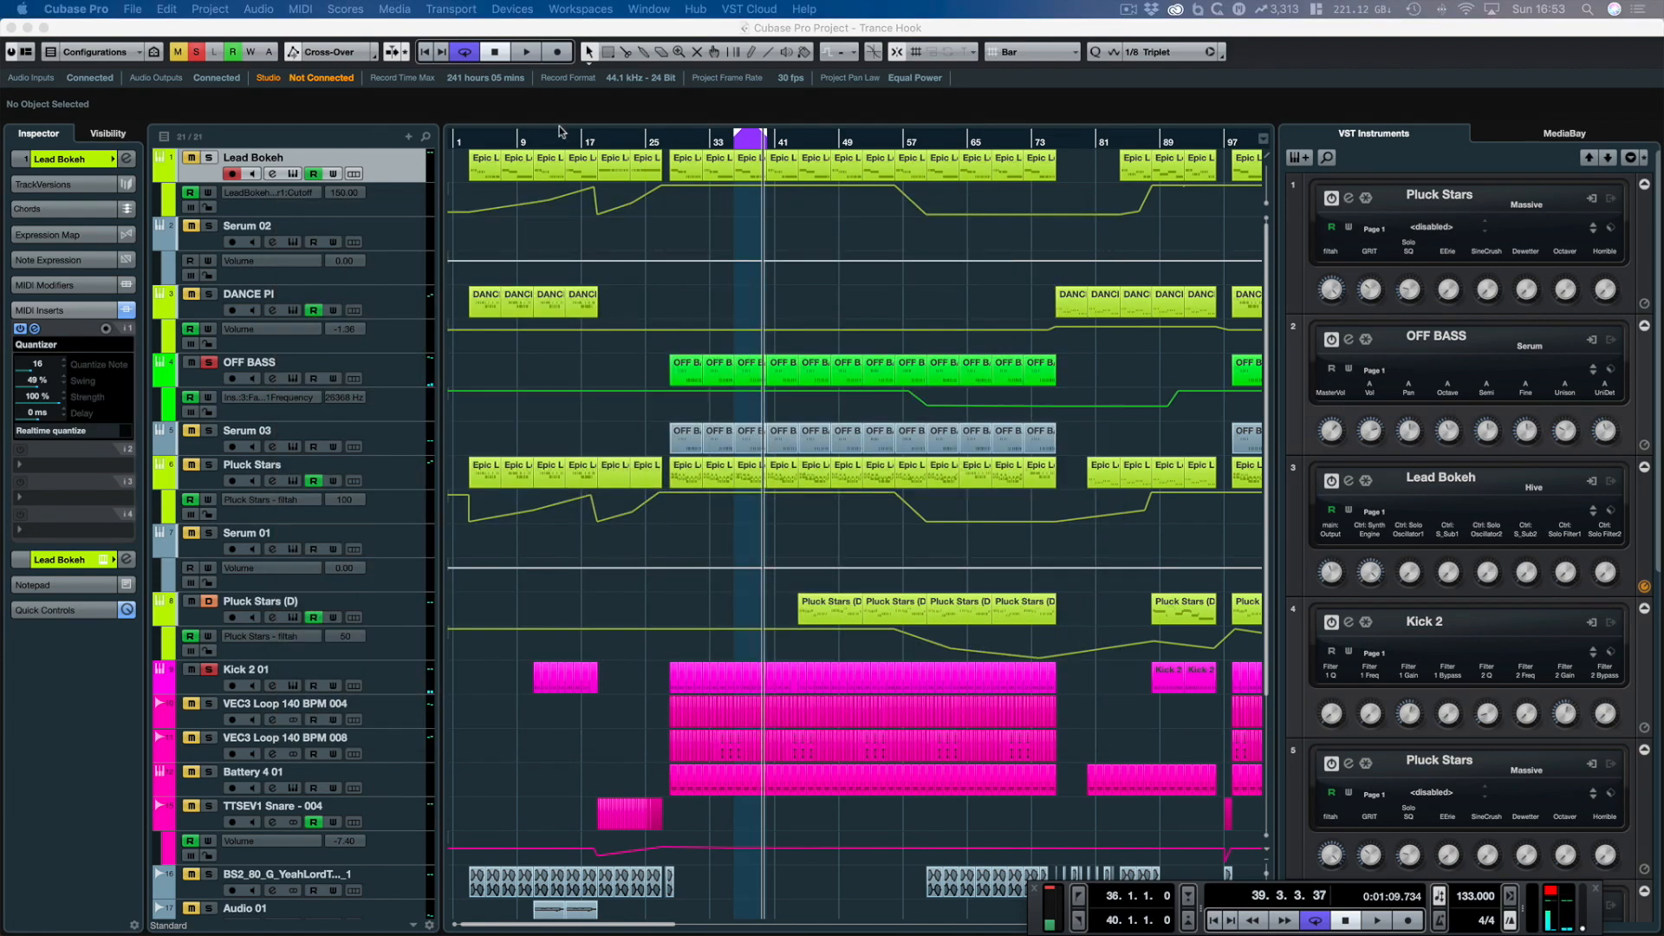
Step: Clear the solos on OFF BASS and Kick 2 01, solo Lead Bokeh, and audition it from the loop start
key("KP_1")
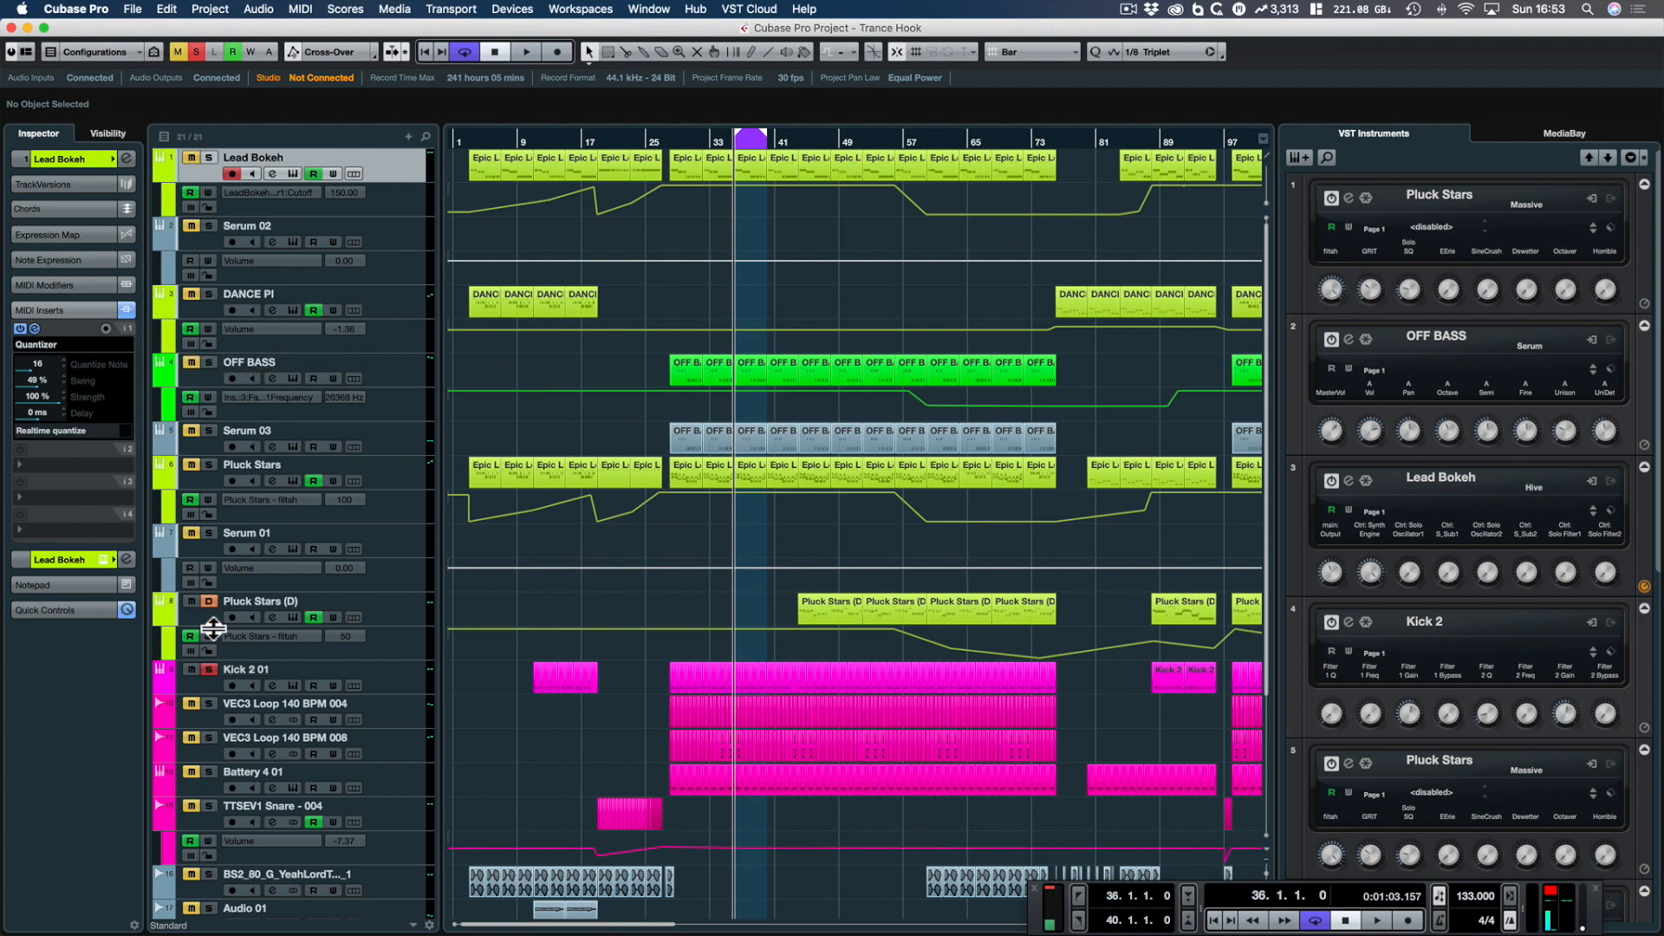
left_click(208, 680)
left_click(209, 671)
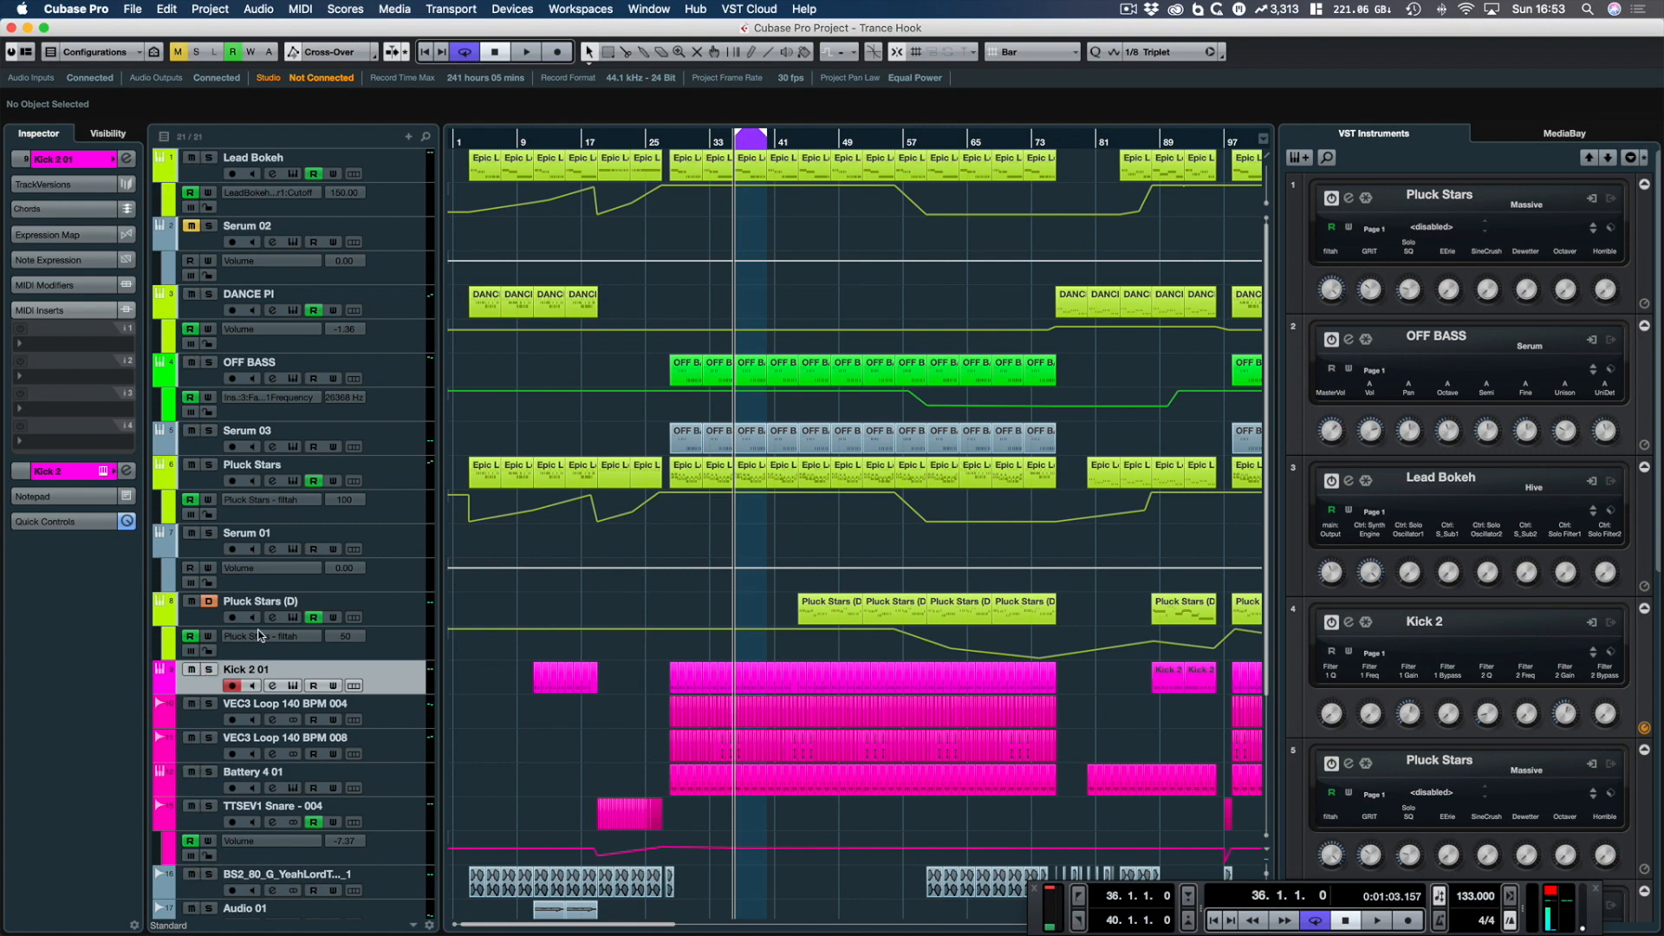
left_click(288, 165)
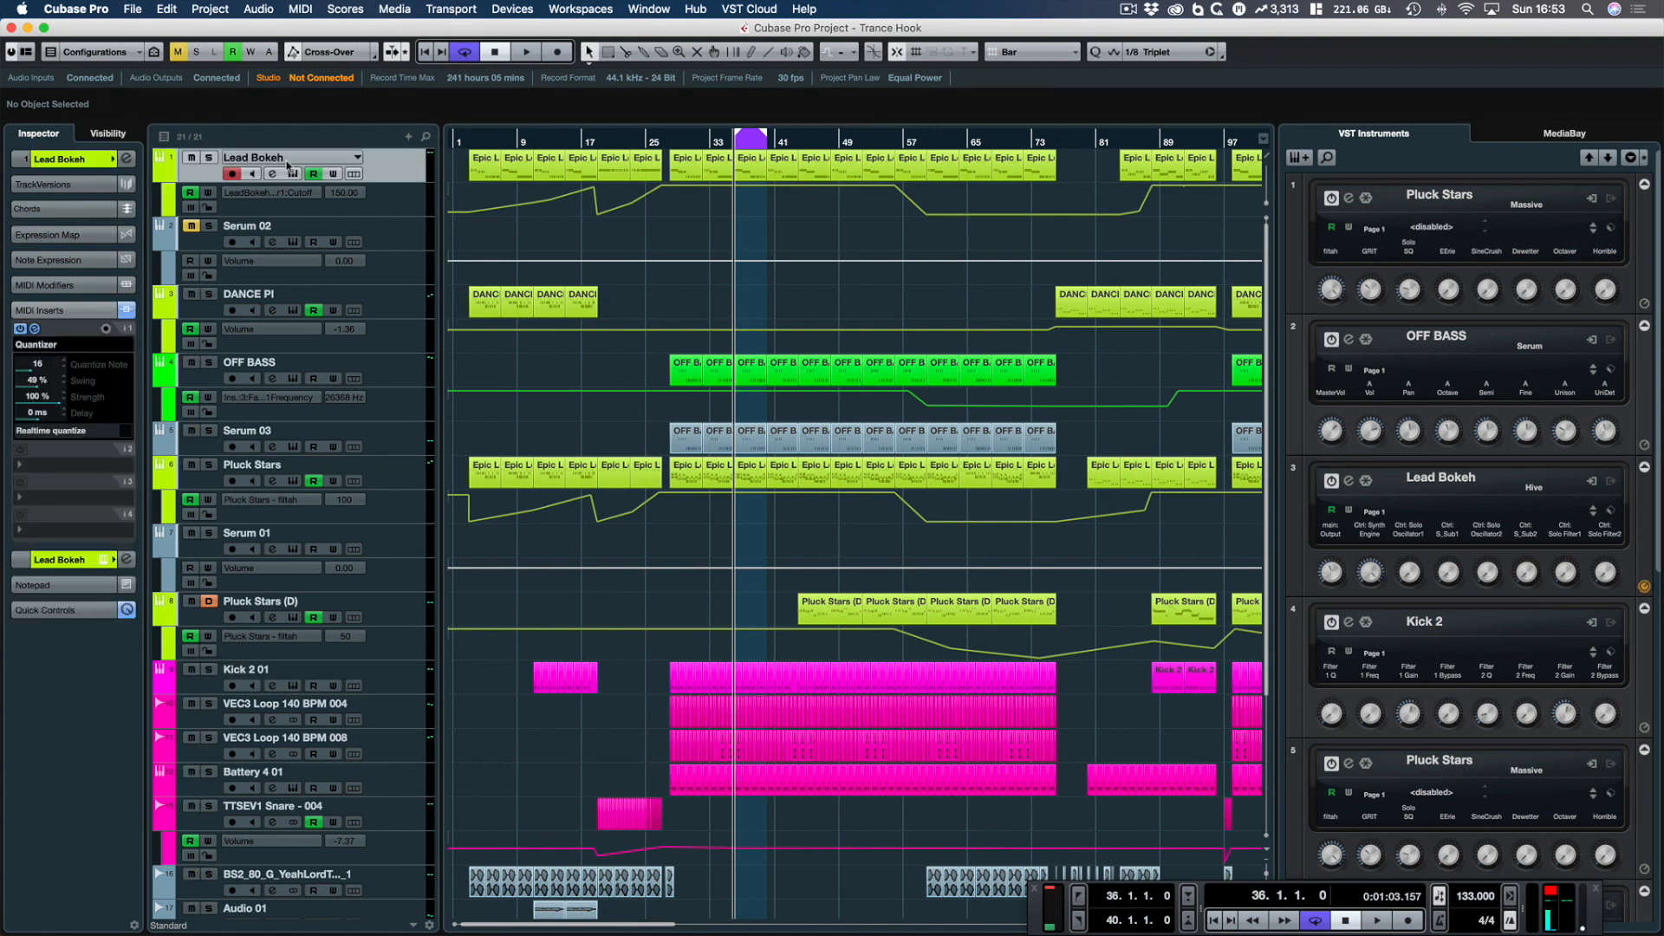
left_click(209, 158)
key("space")
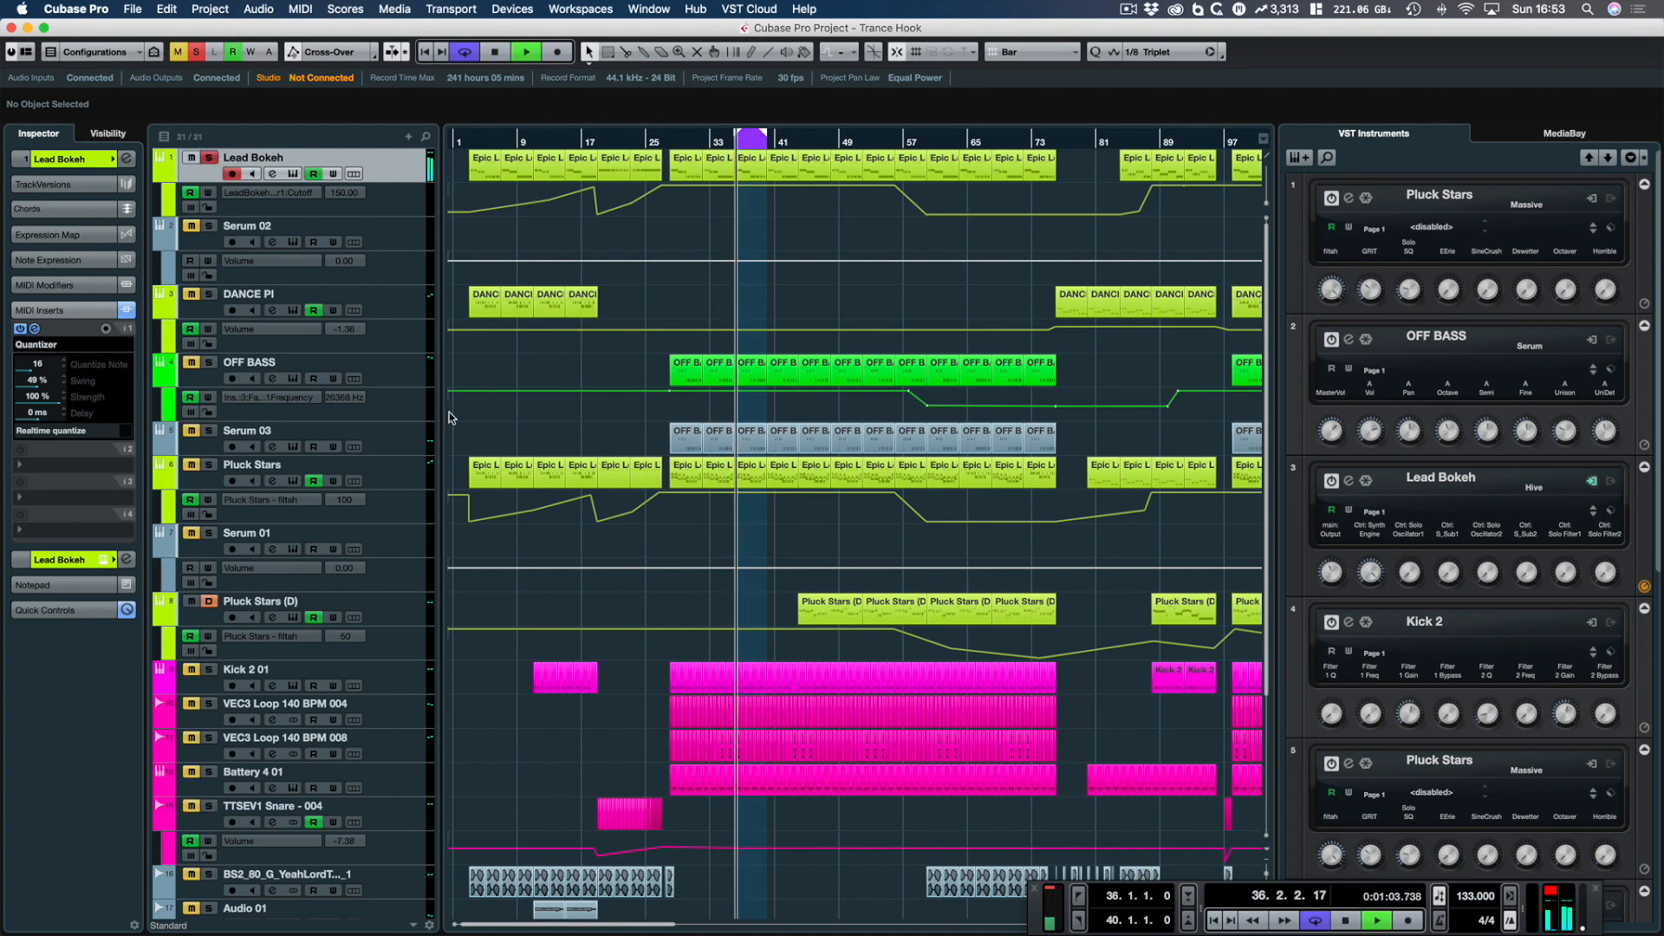
key("space")
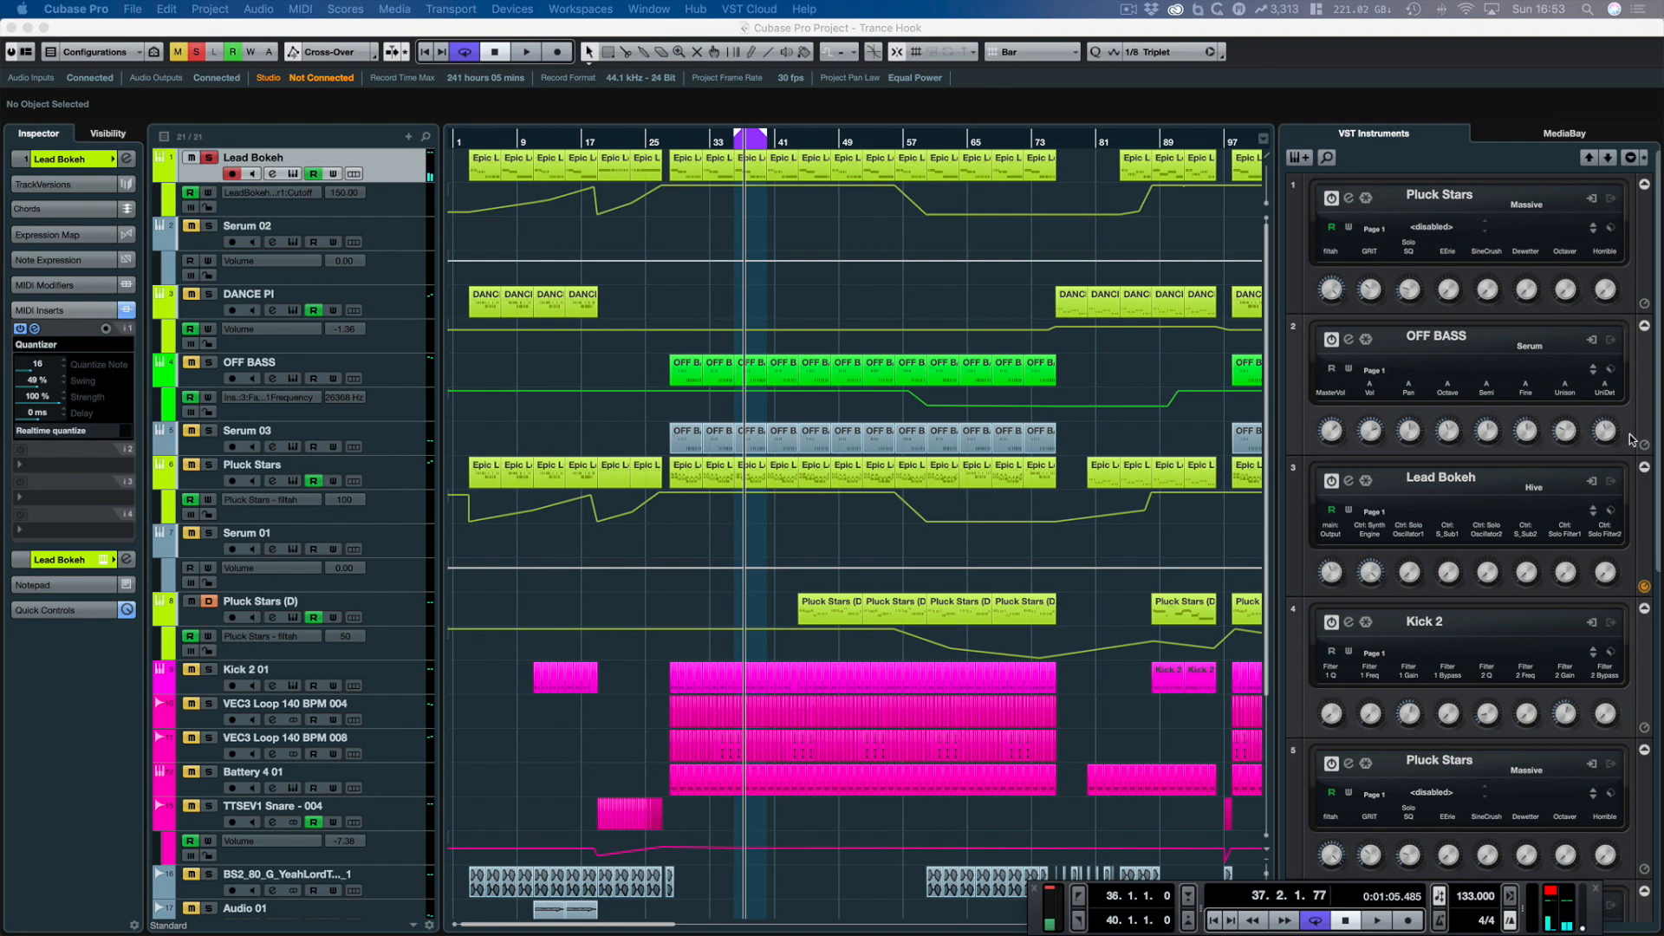
Step: Bring up Lead Bokeh's Pro-Q 3 and add a wide bell boost of about 2 dB at 4360 Hz with Q 0.232
left_click_drag(1659, 149, 1142, 210)
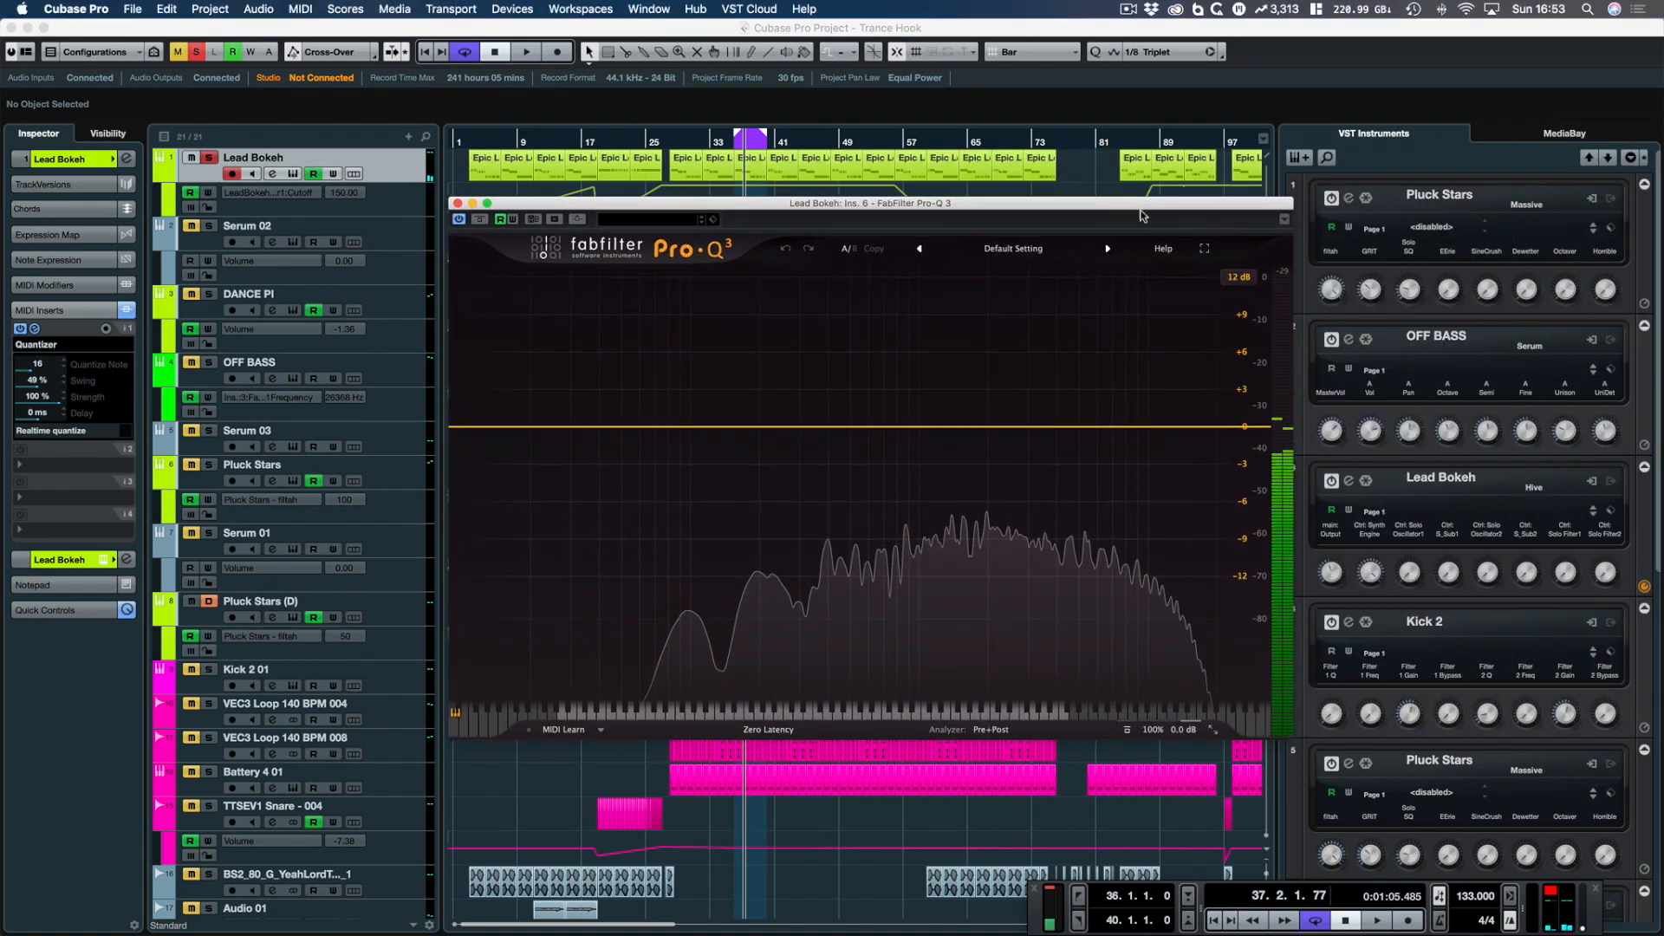
left_click_drag(886, 207, 728, 199)
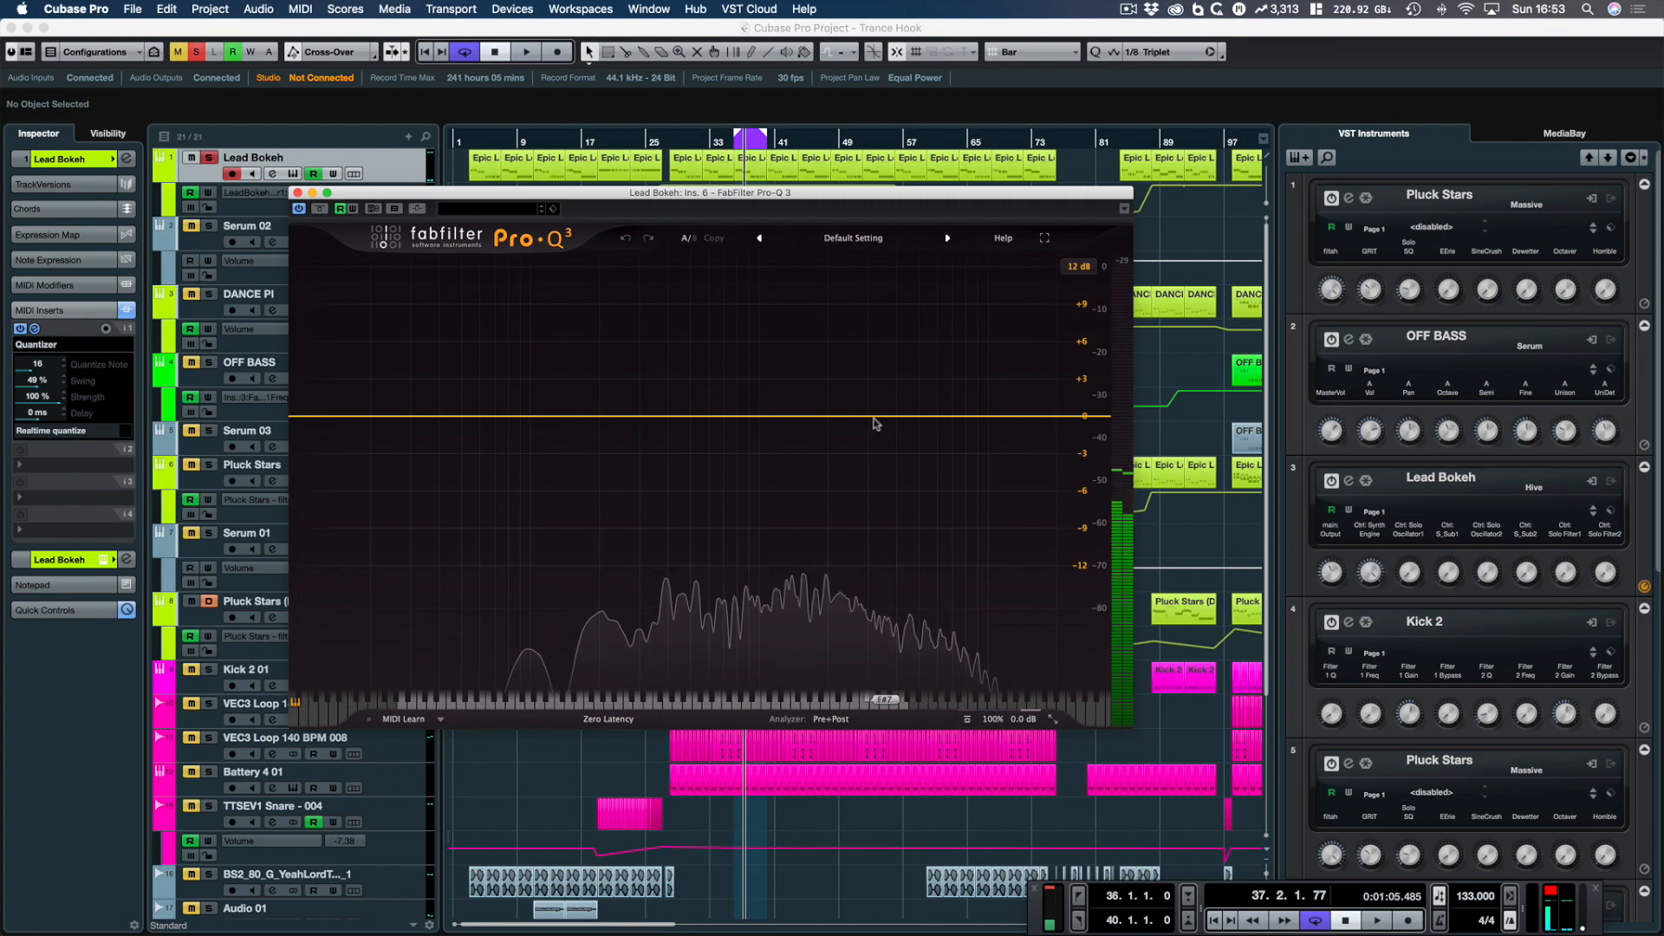
left_click_drag(965, 416, 905, 394)
scroll(908, 400, "up", 5)
scroll(909, 400, "down", 10)
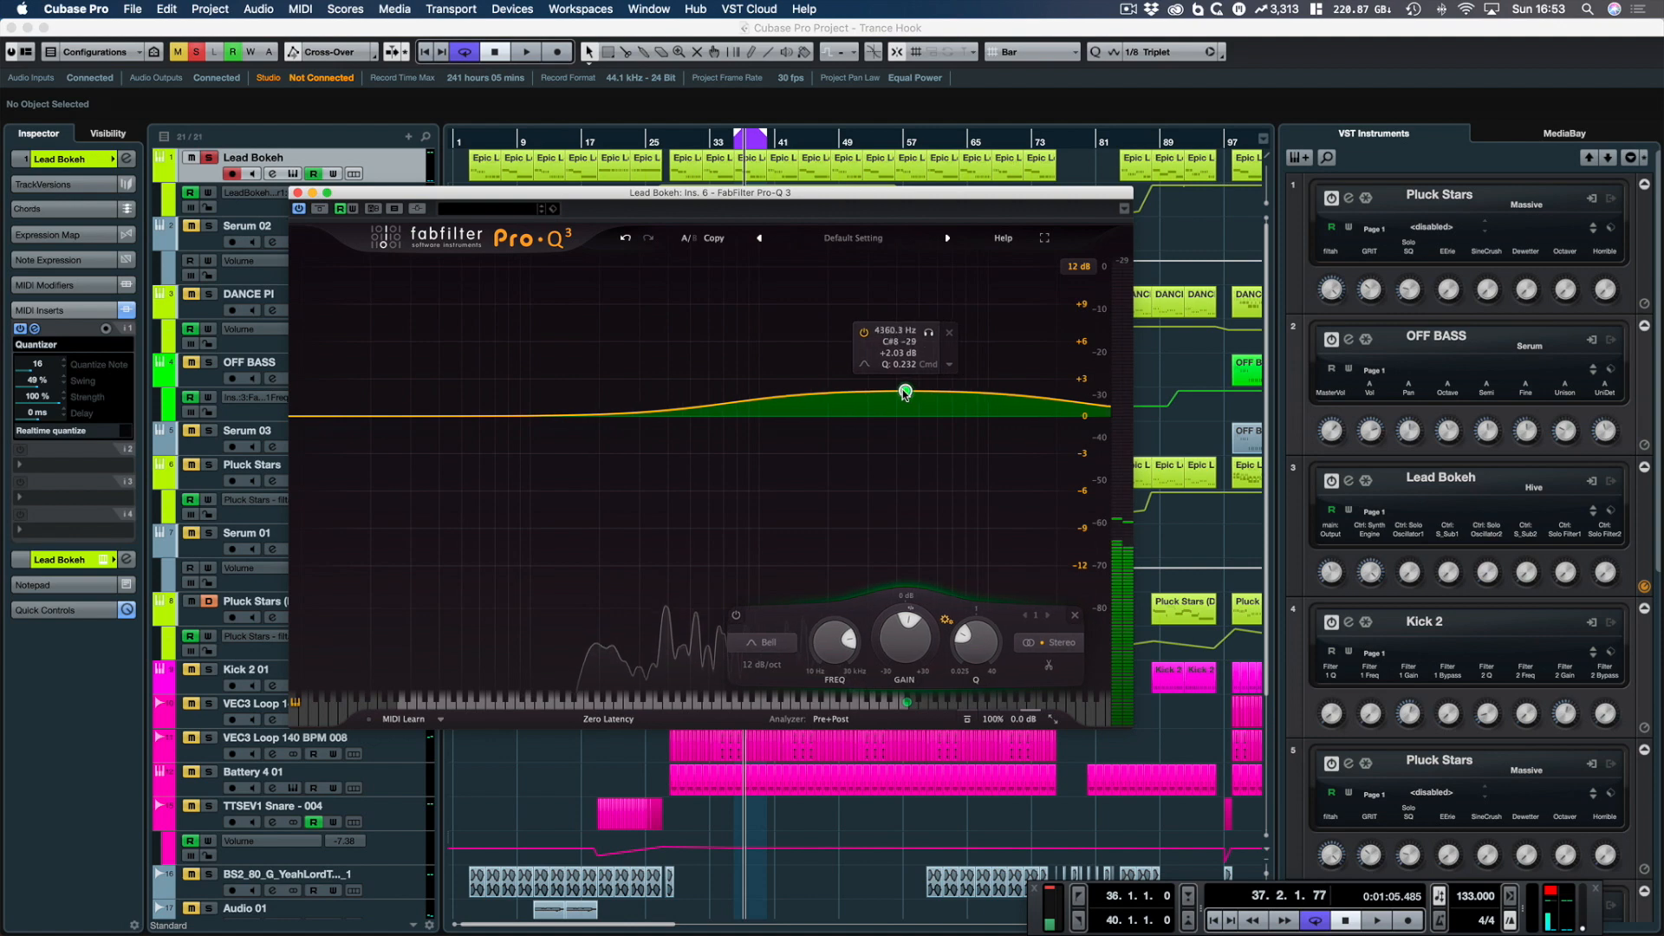
Step: Cut Lead Bokeh by about 2.64 dB at 407 Hz with Q 1.352, and bypass the EQ during loop playback
left_click_drag(668, 415, 670, 450)
key("KP_1")
key("space")
scroll(670, 450, "up", 3)
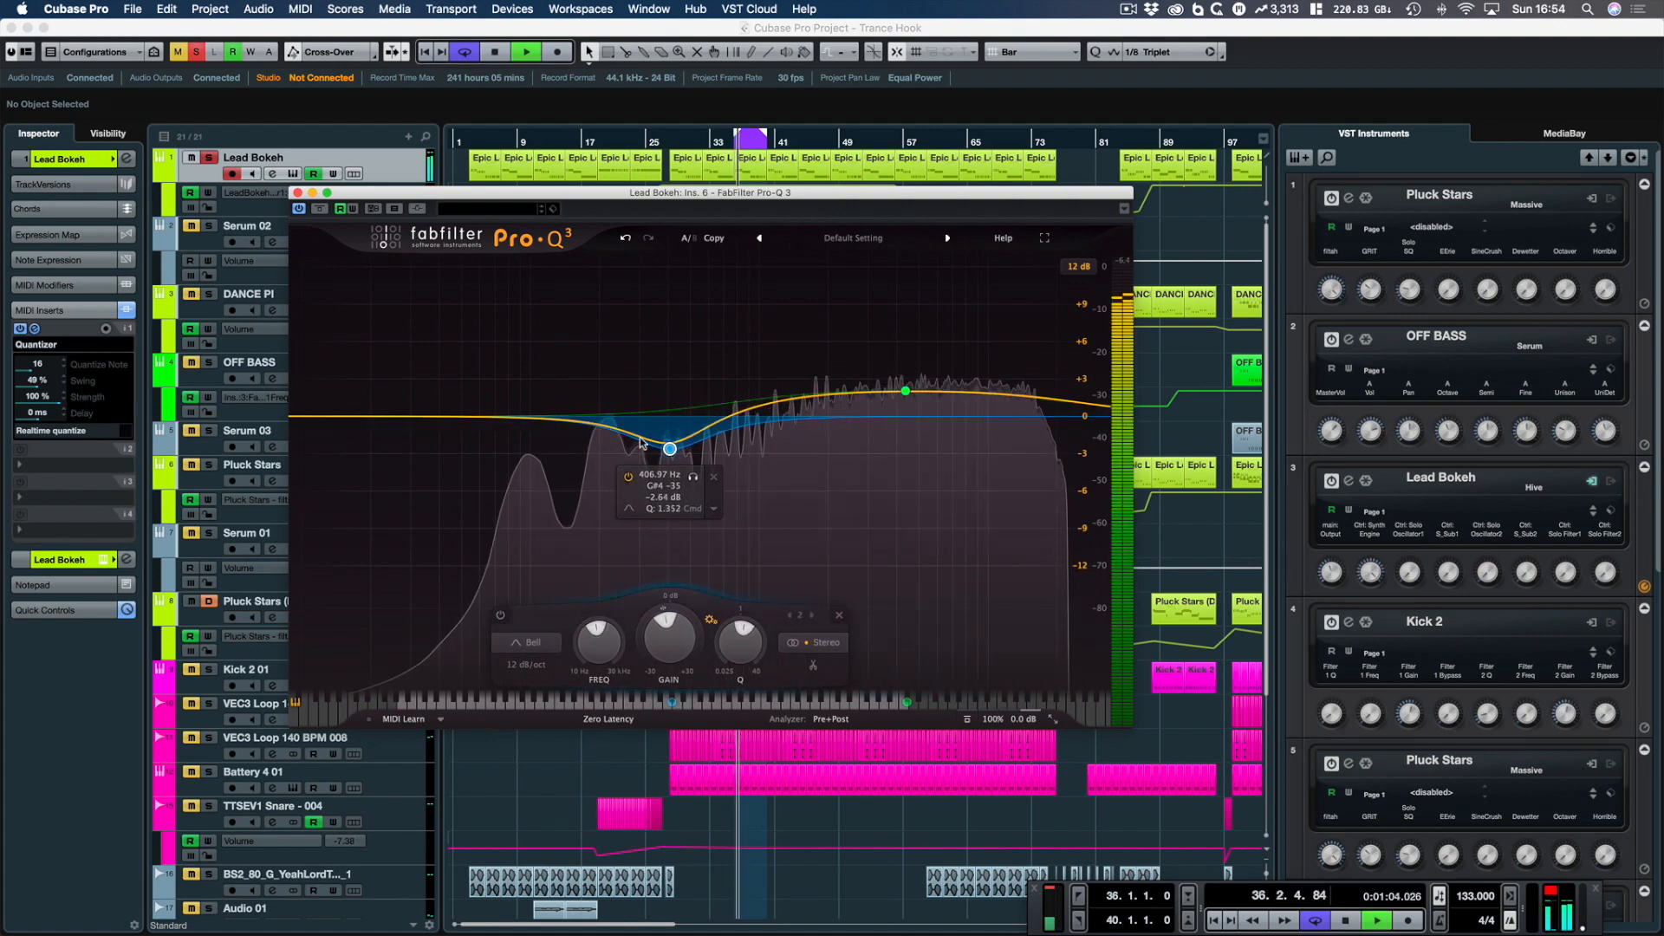
left_click(318, 212)
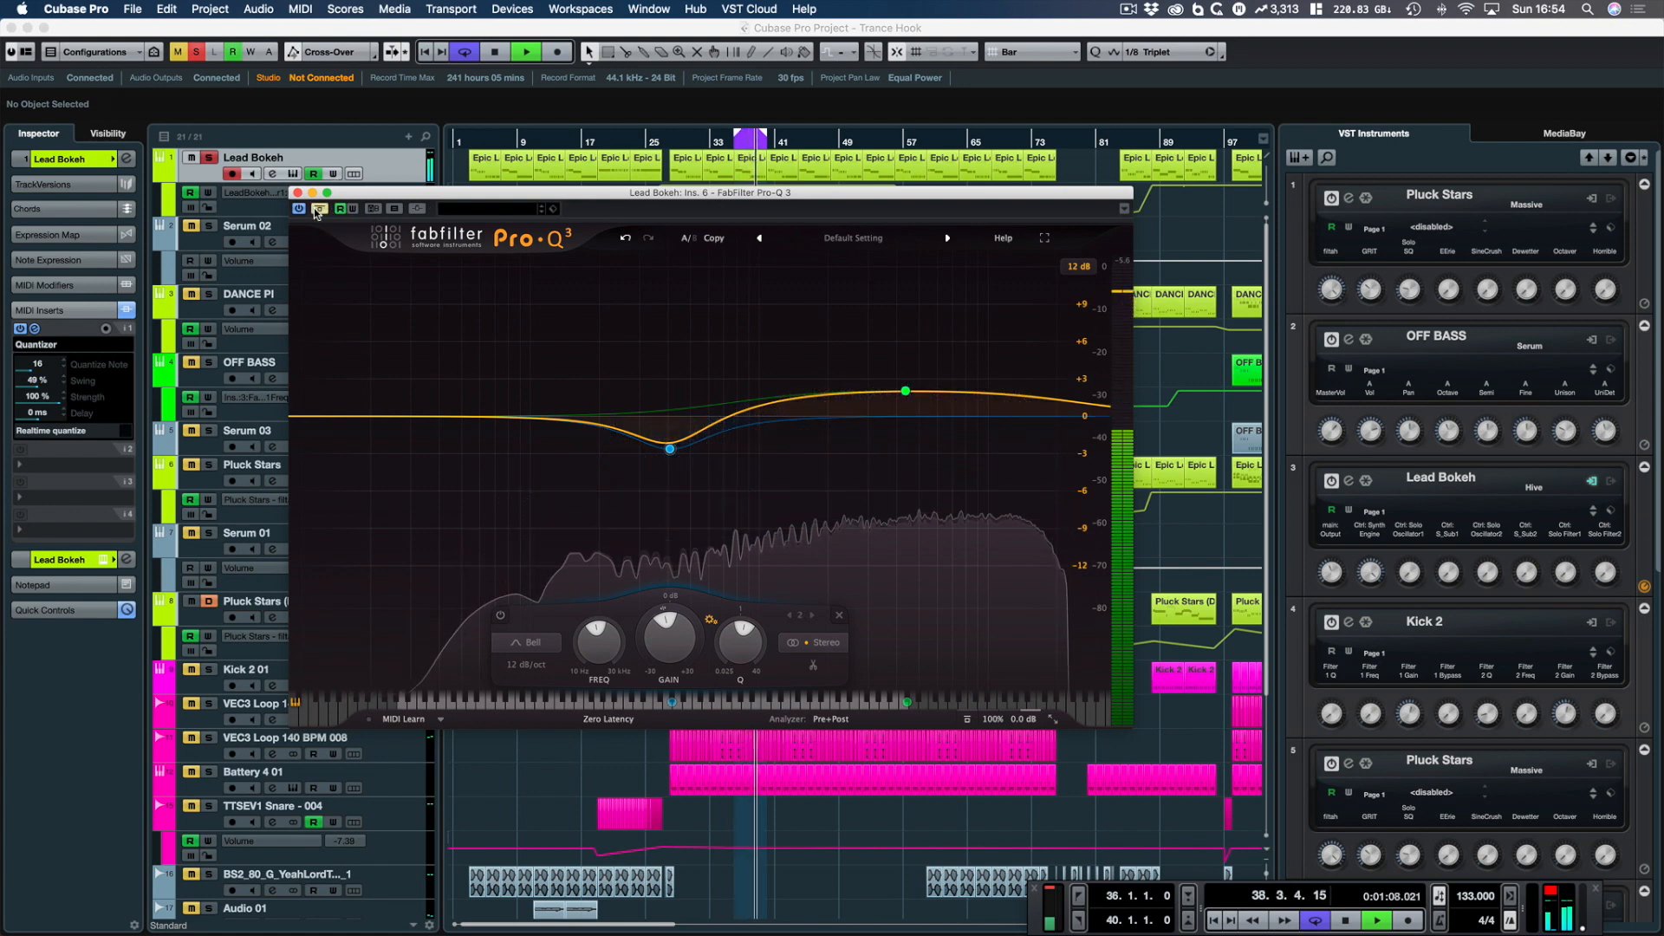
Step: Re-enable the EQ and, on a 6 dB scale, reduce the high bell boost to about 0.98 dB and the low-mid cut to about 1.11 dB
left_click(317, 211)
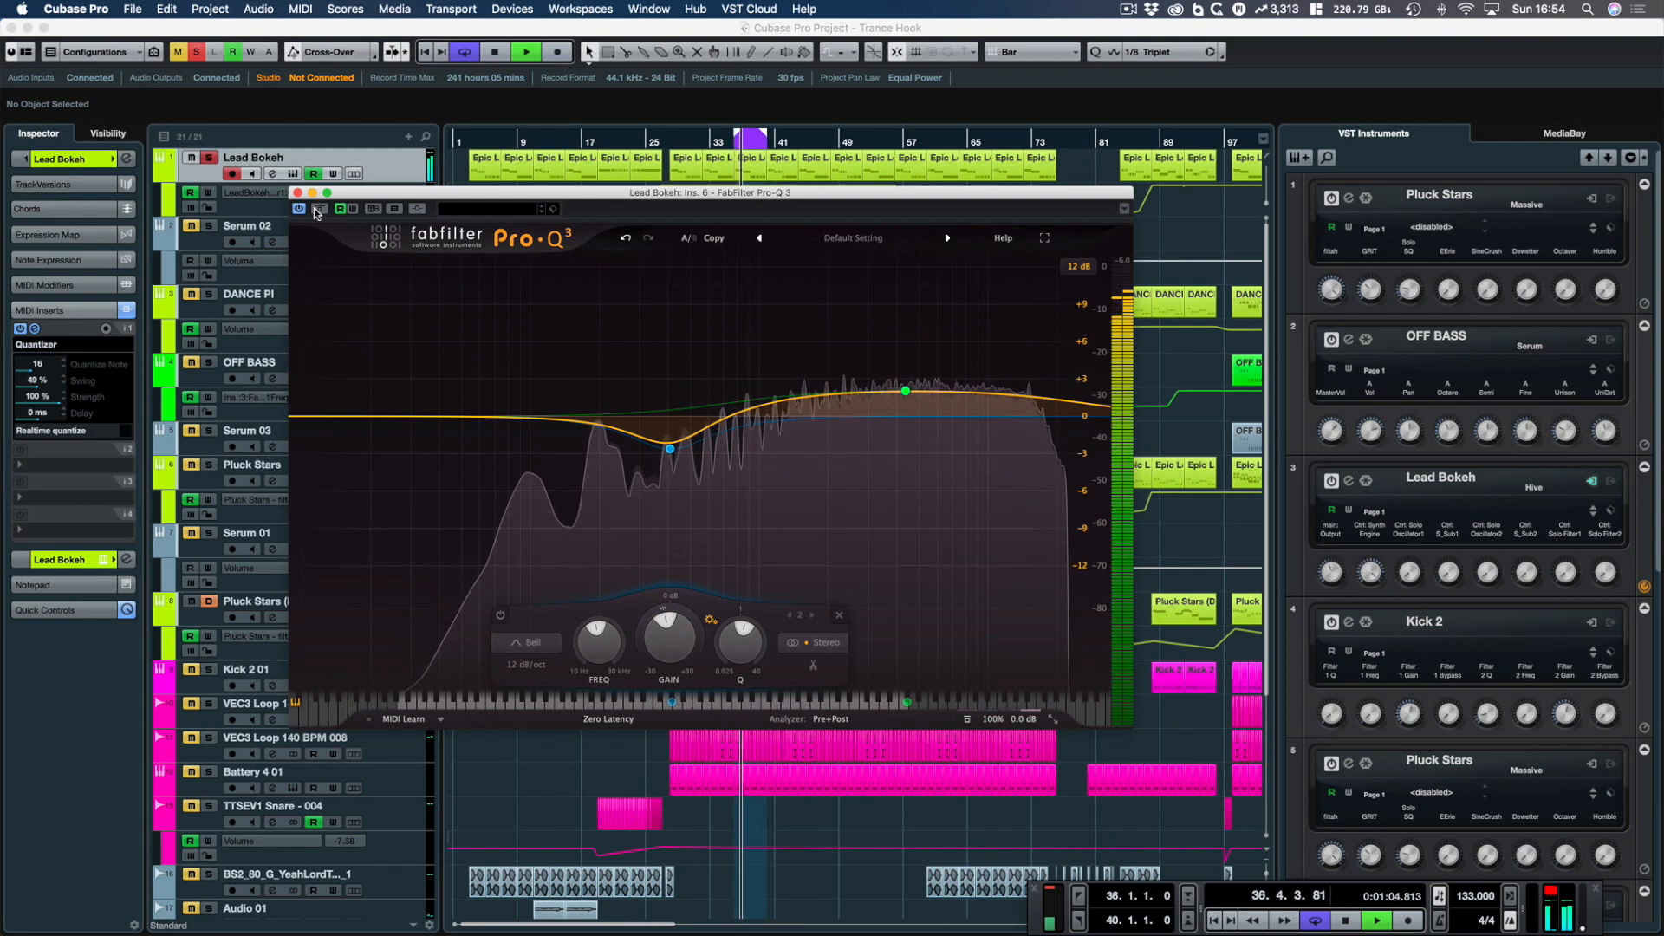
key("space")
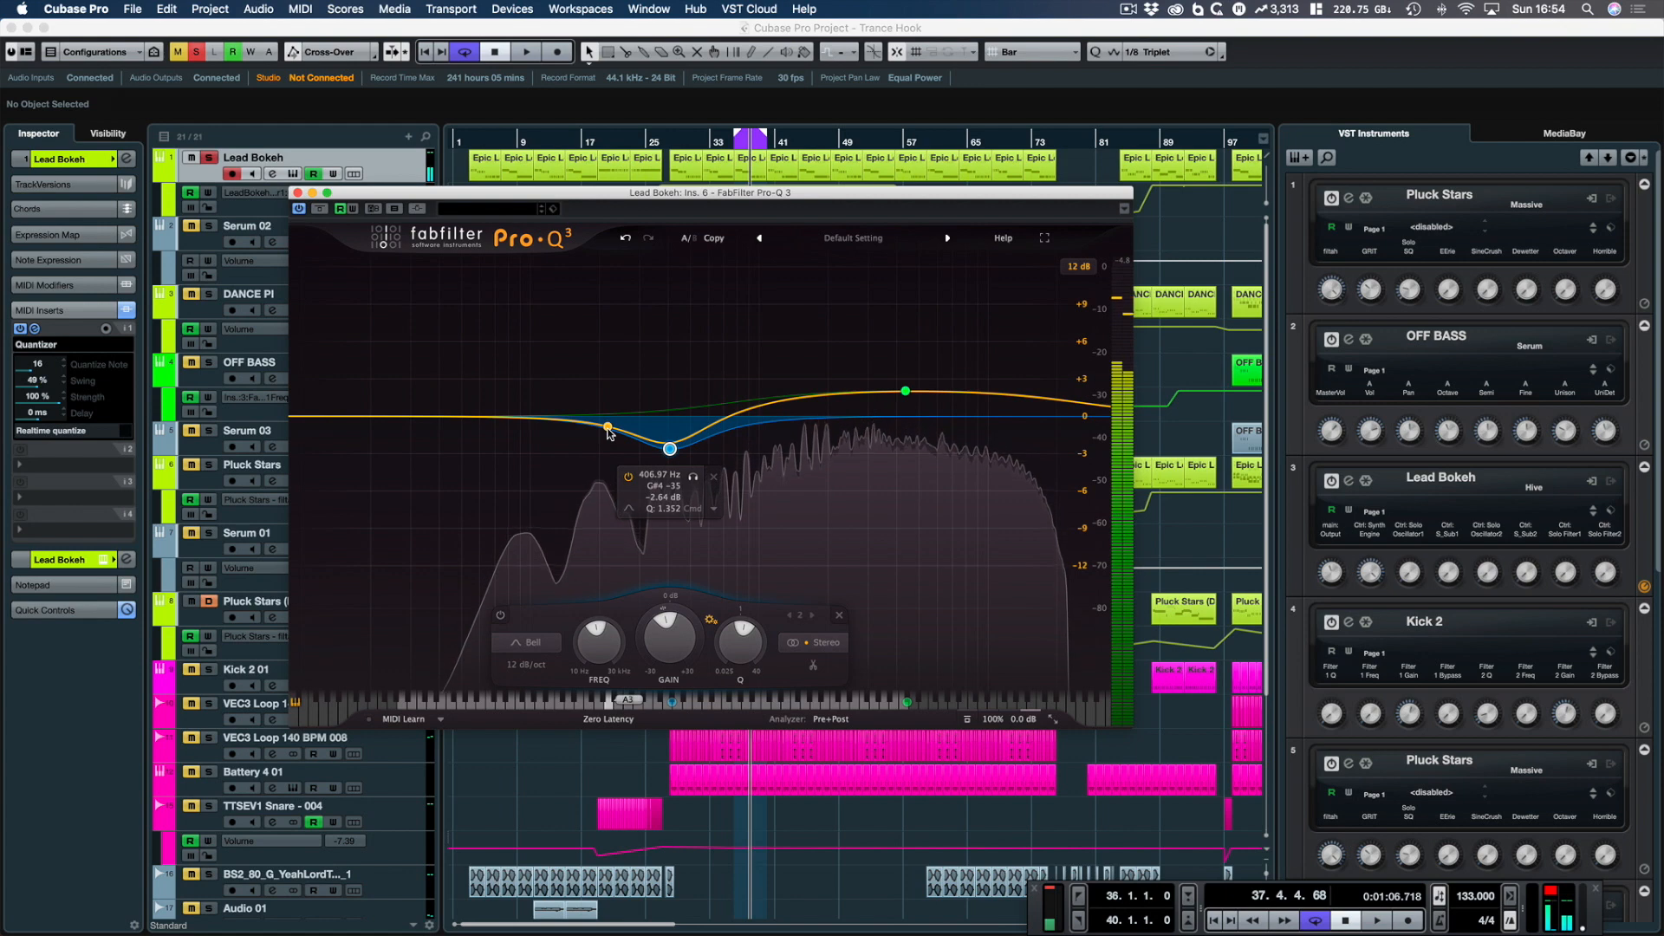
left_click(1079, 266)
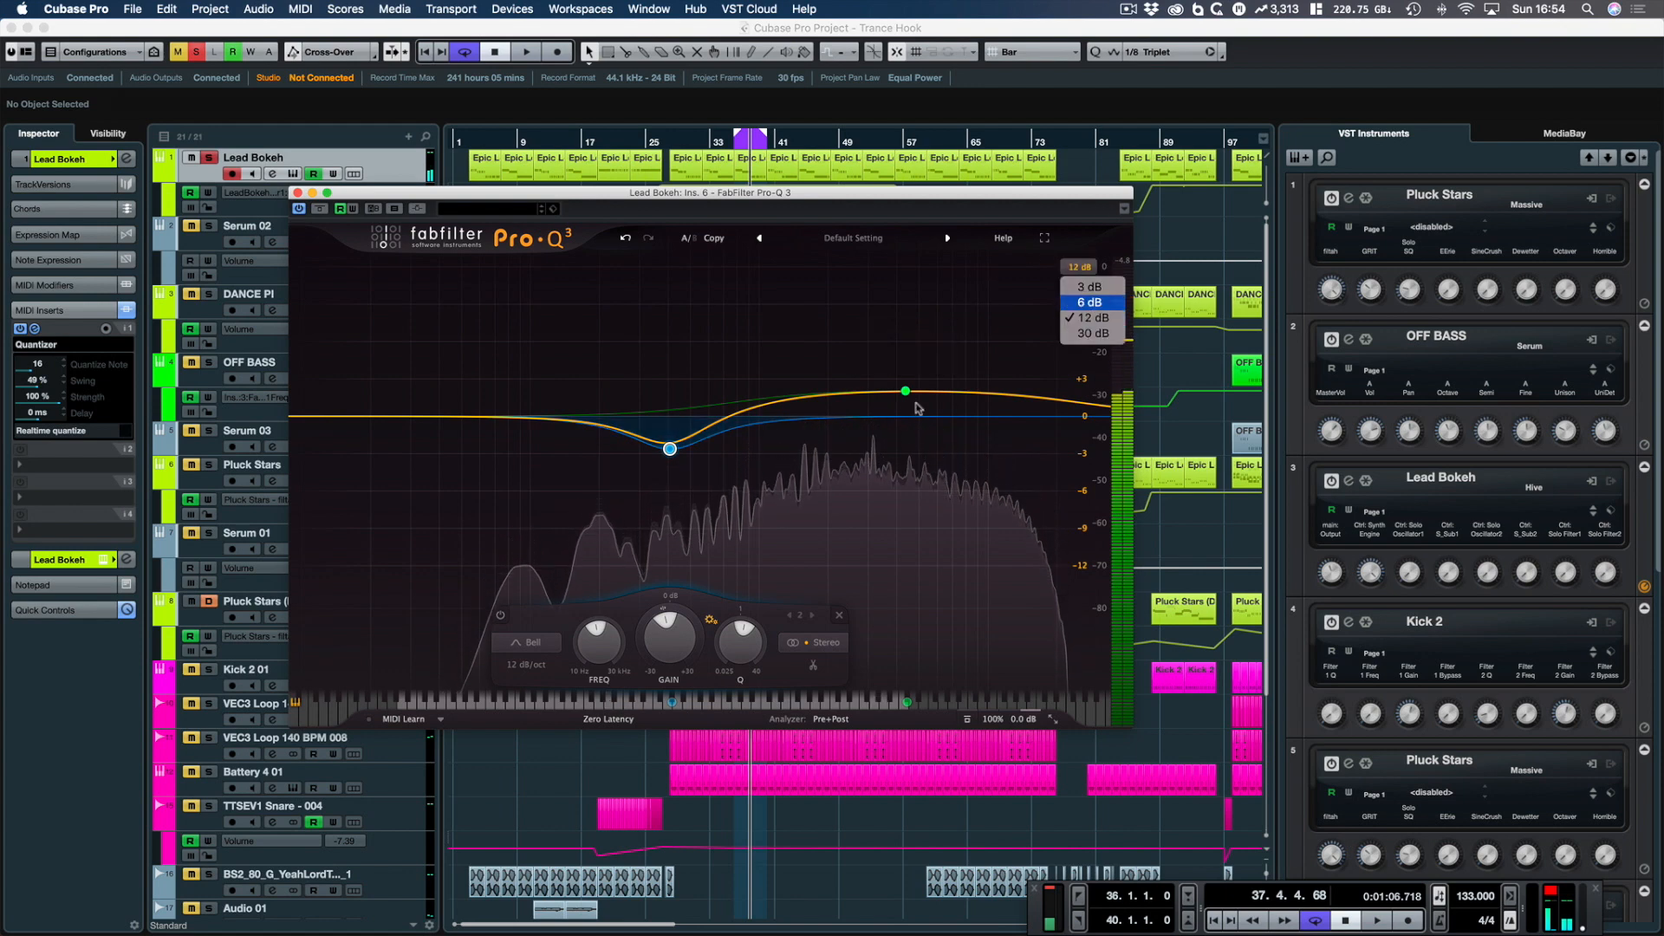
left_click_drag(906, 369, 905, 395)
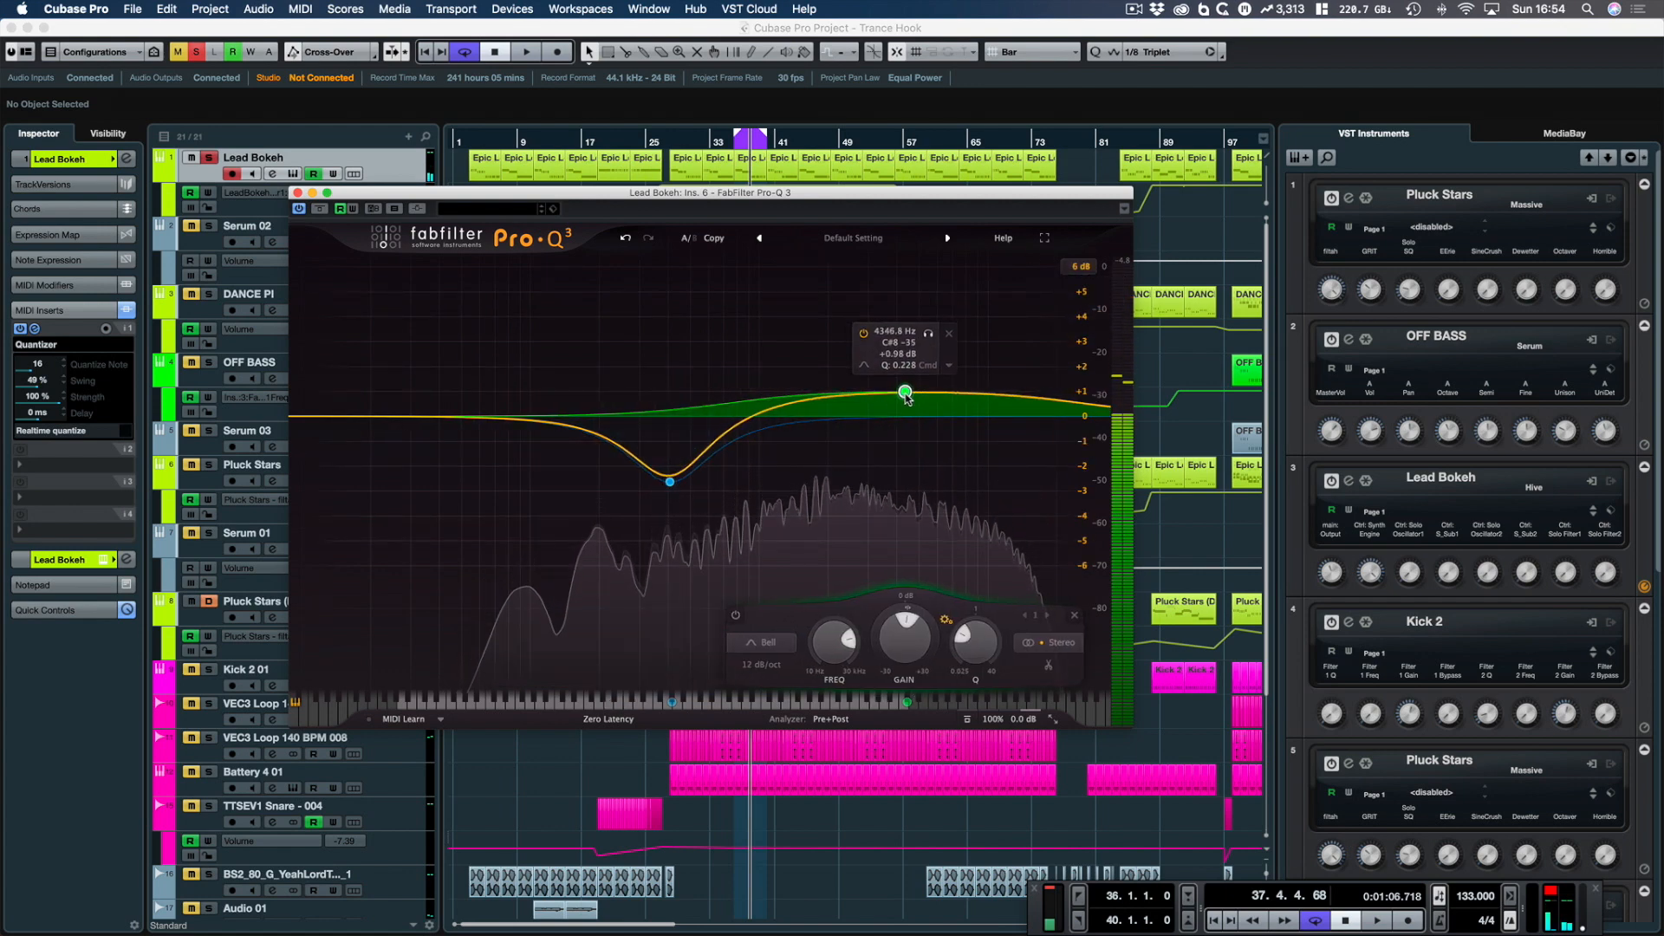
left_click_drag(670, 481, 667, 445)
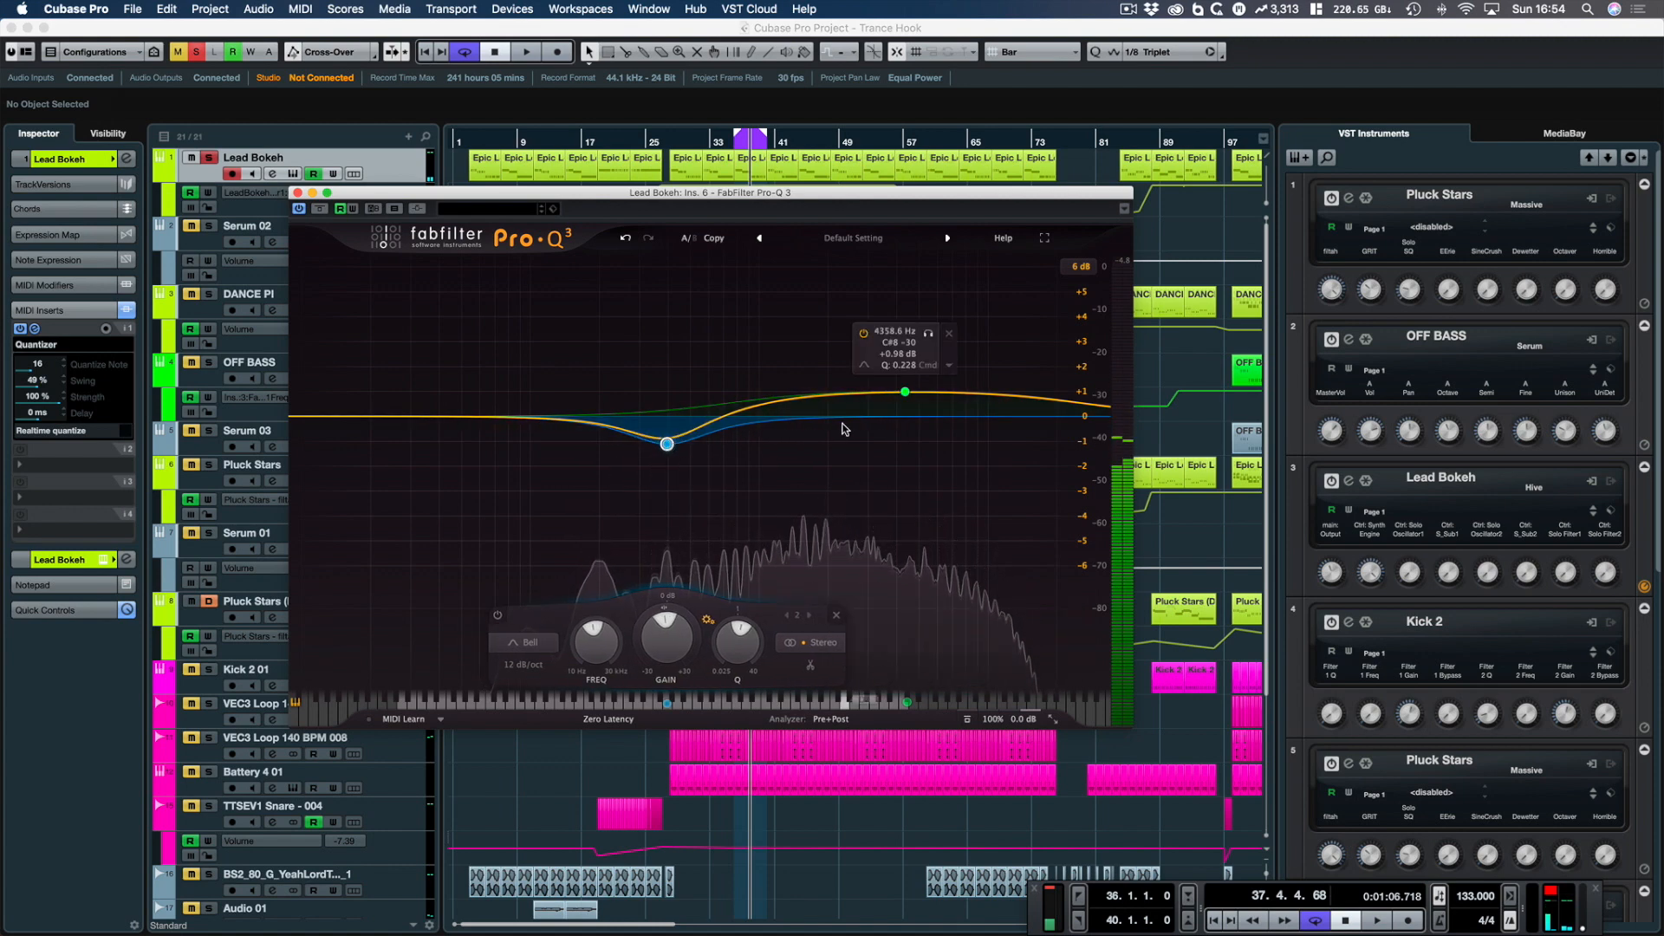
key("space")
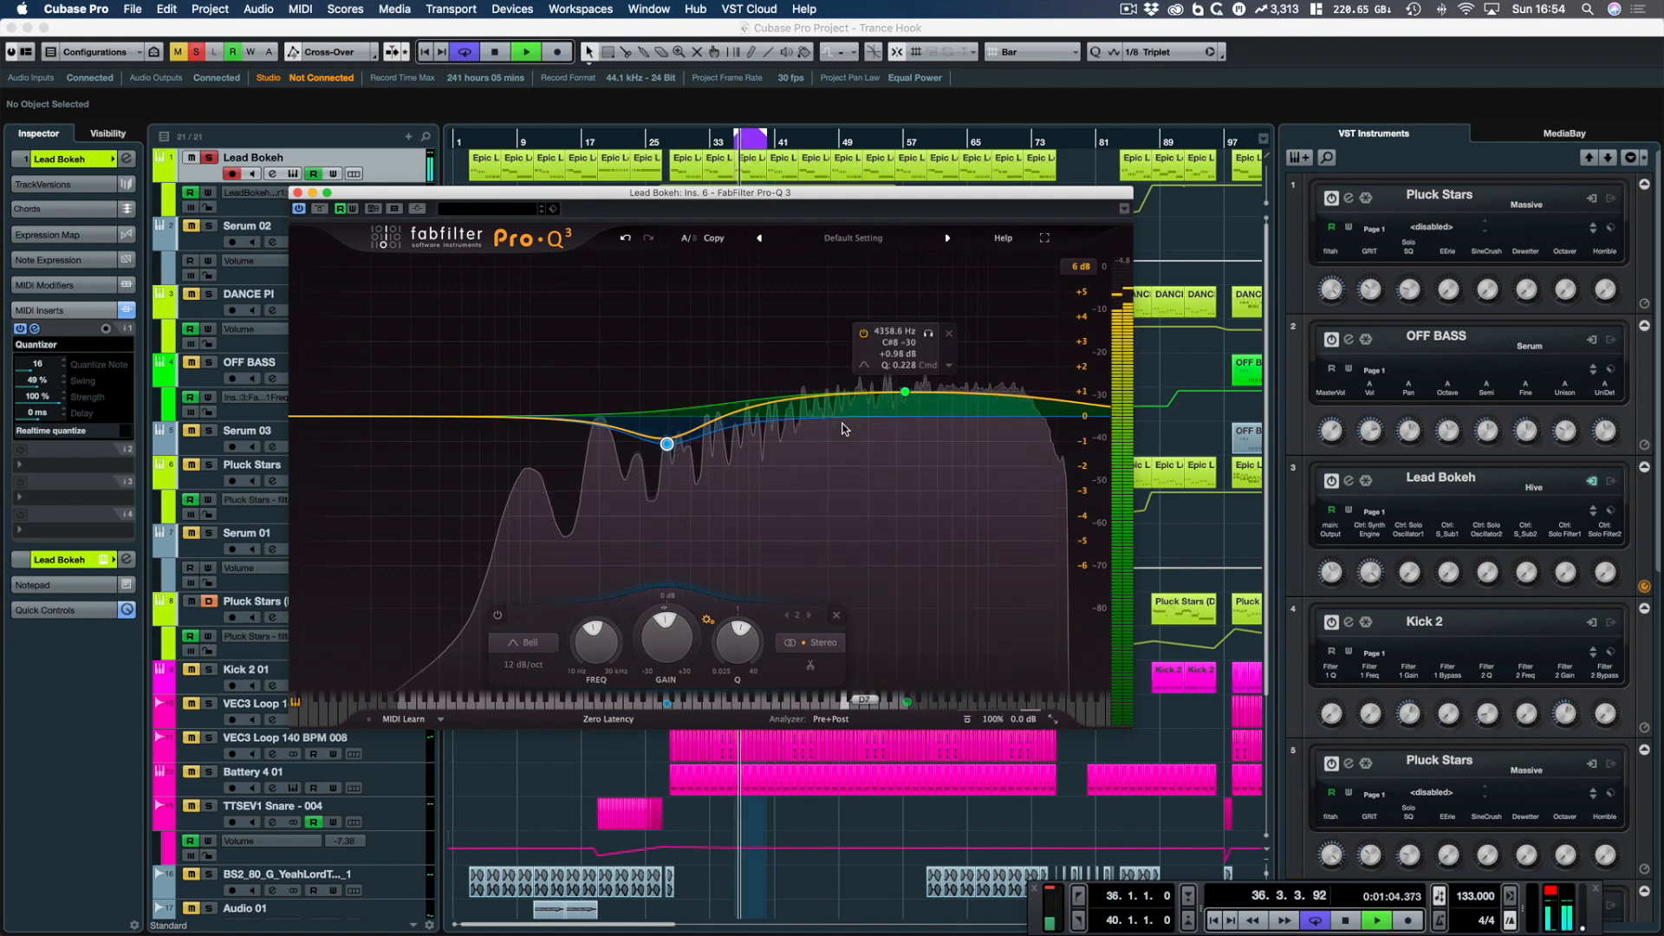
key("space")
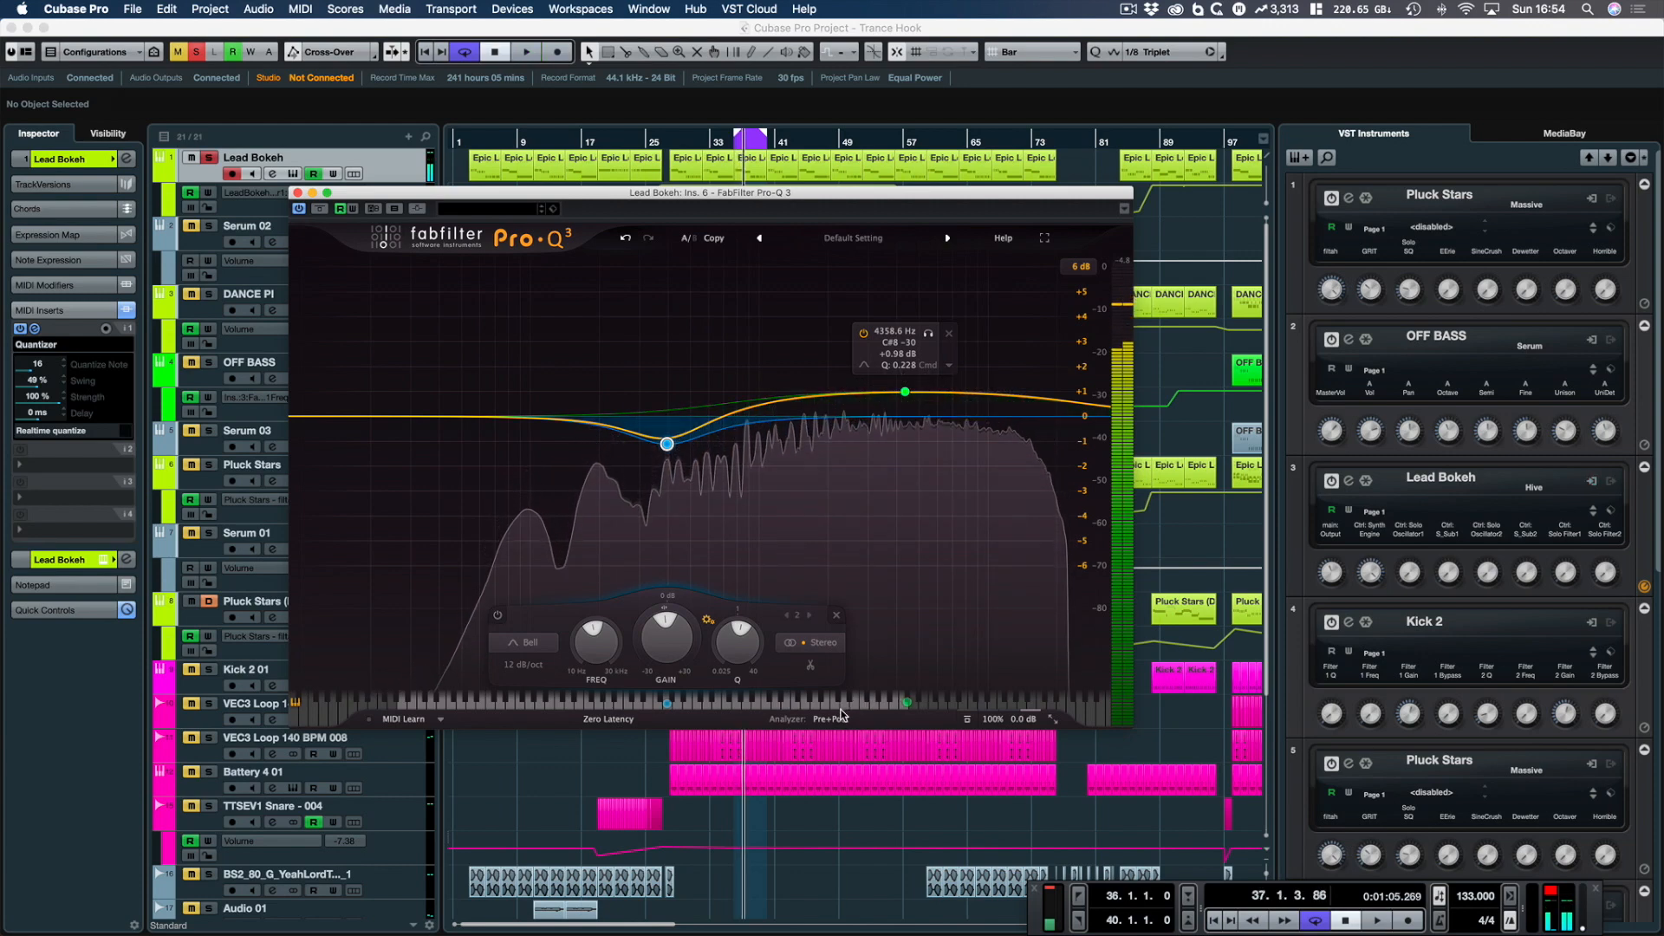
Step: Set the stereo placement of the high bell boost to Side and of the low-mid bell cut to Mid
right_click(905, 392)
mouse_move(1040, 471)
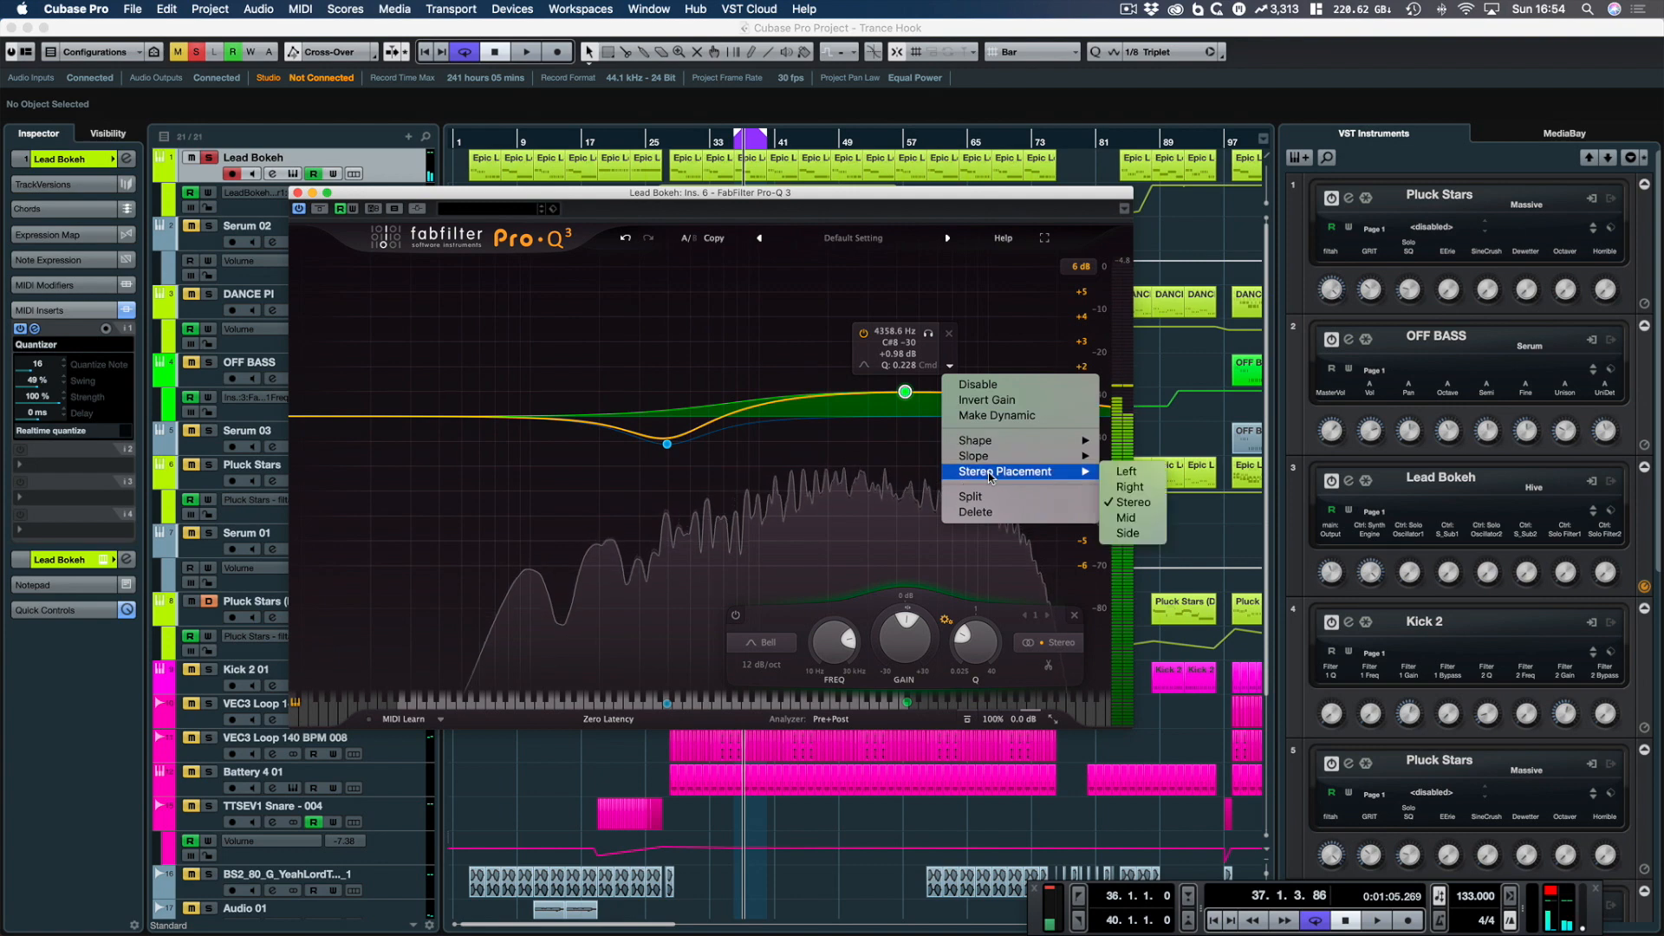
left_click(1128, 534)
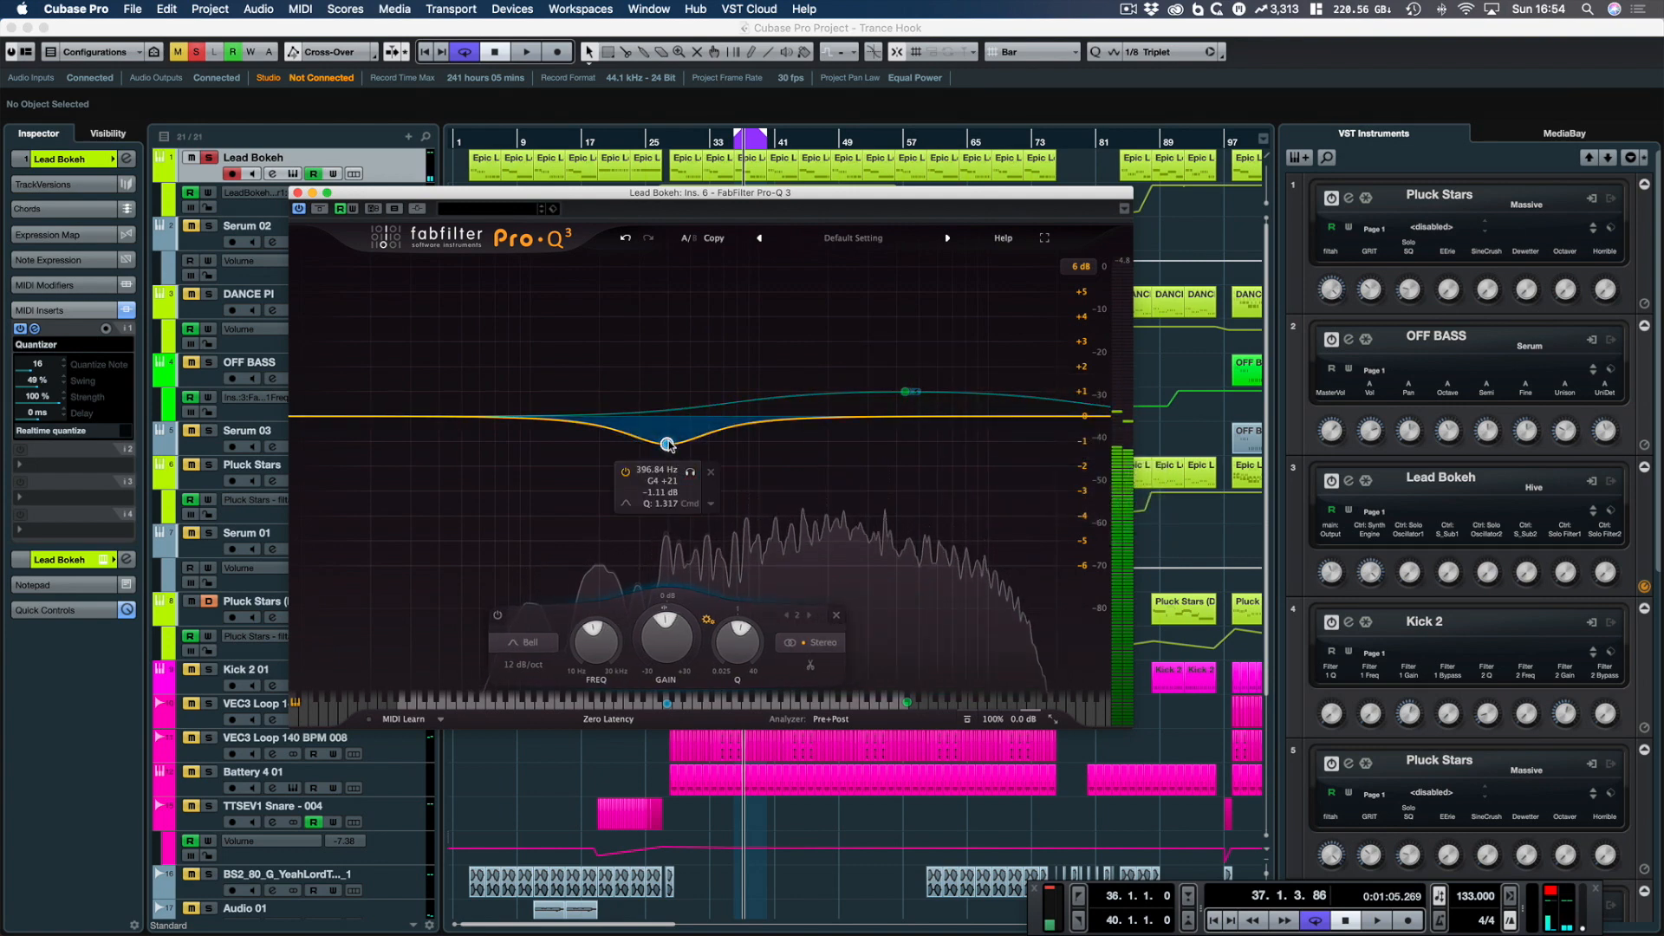
left_click(710, 503)
mouse_move(780, 610)
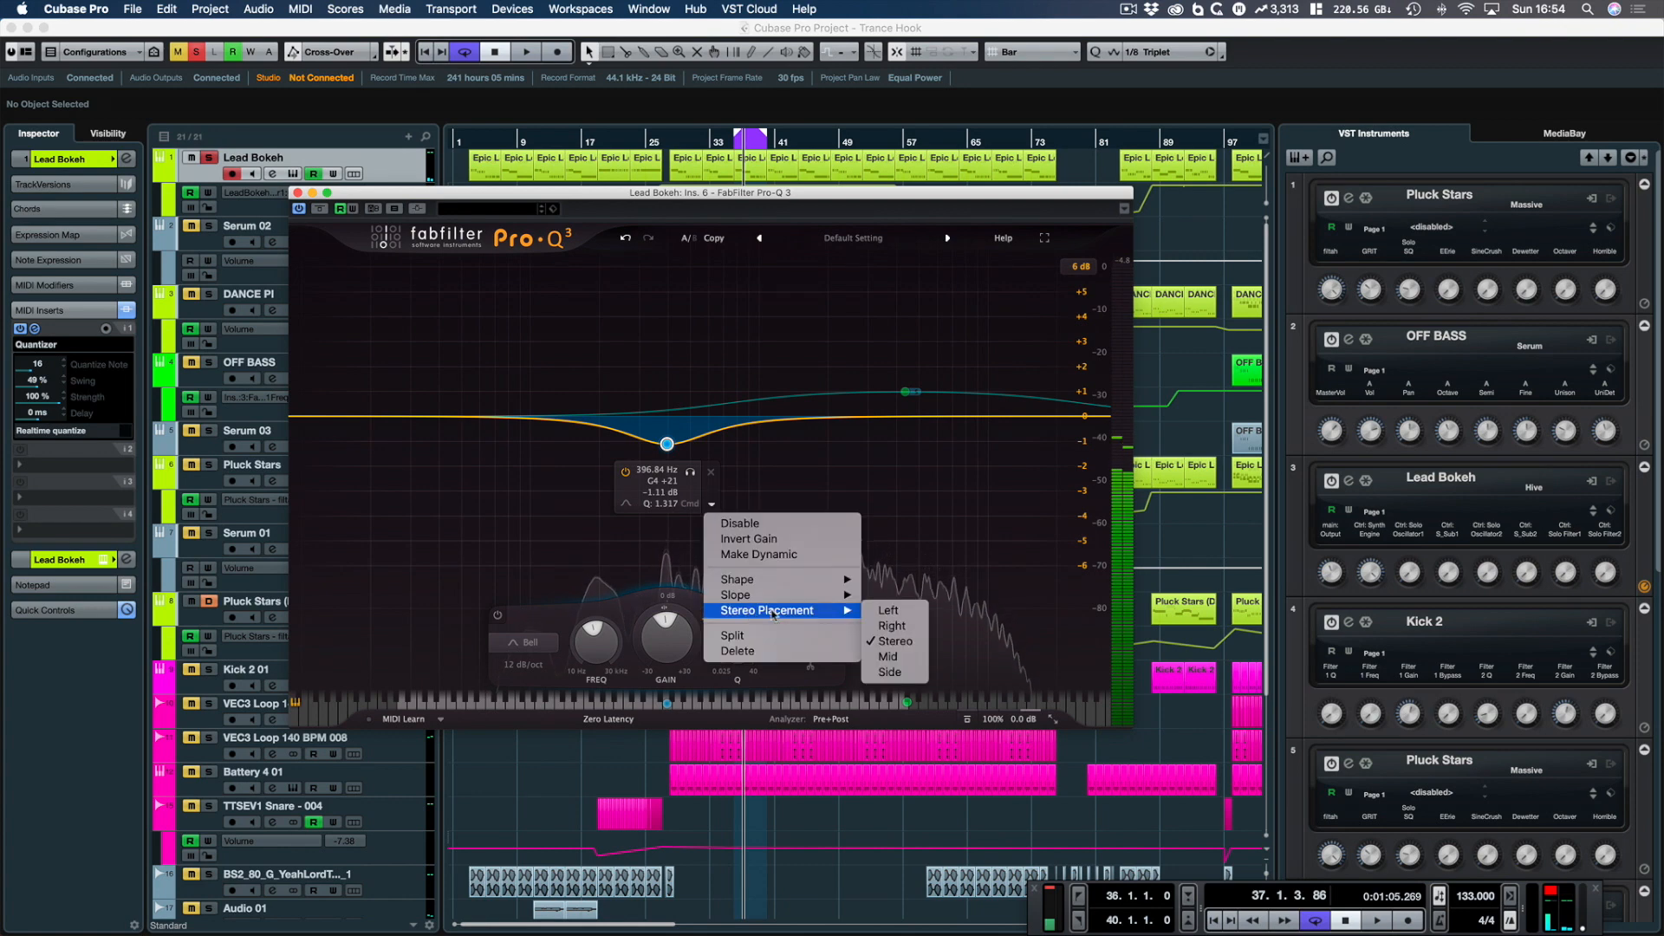
left_click(882, 657)
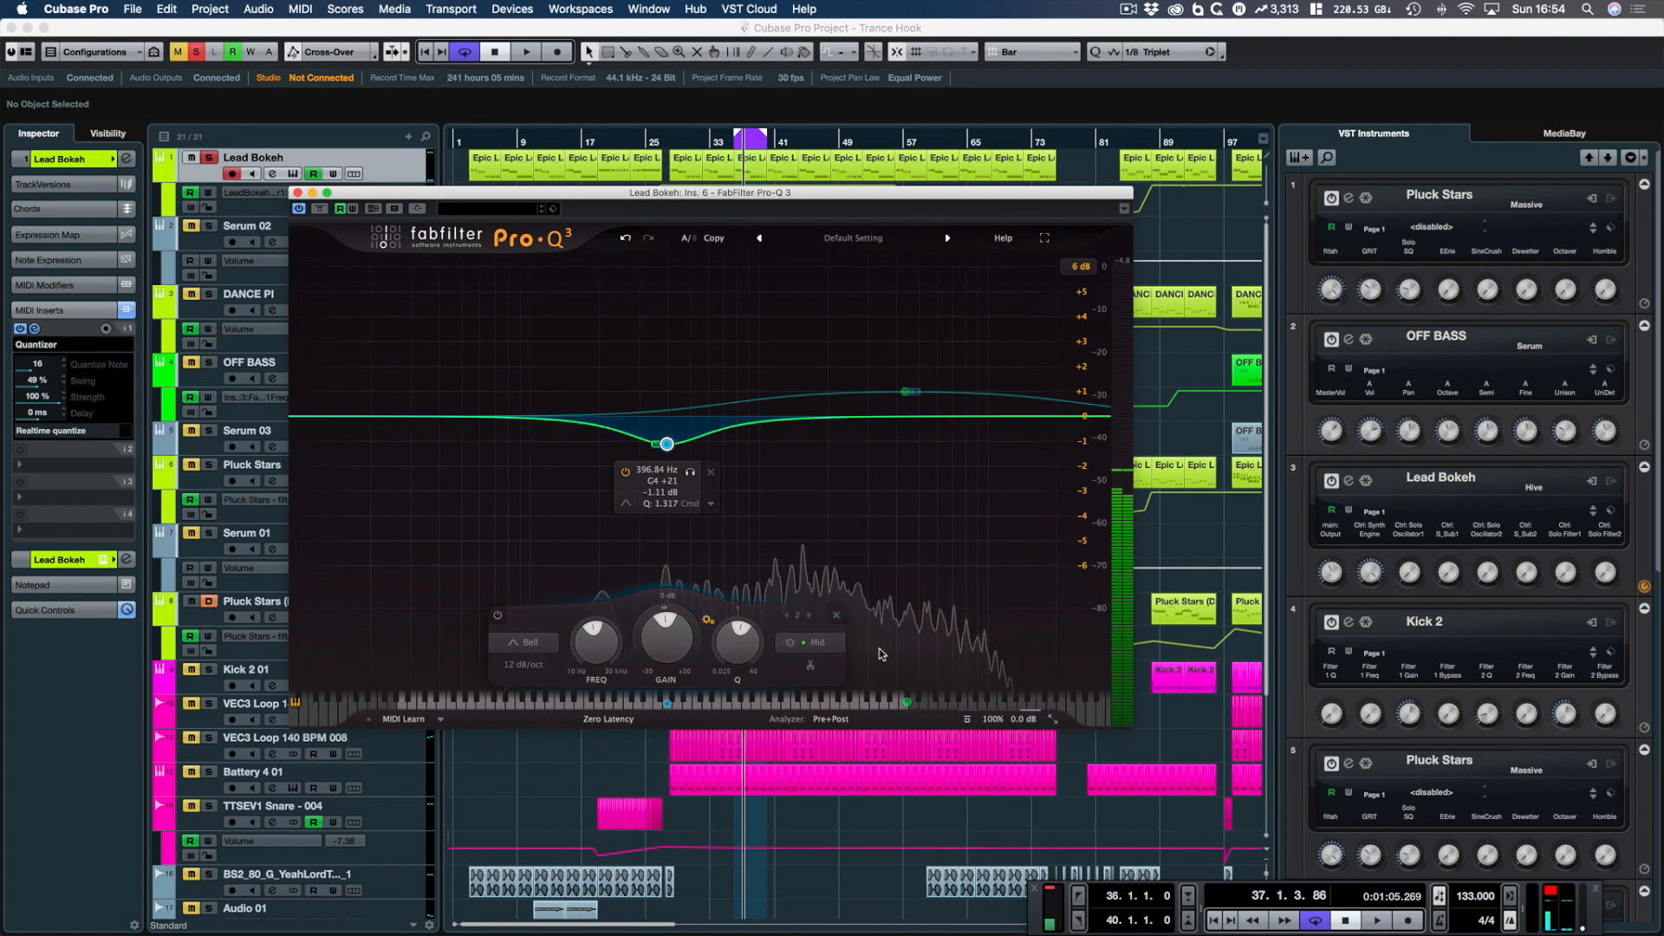
left_click(710, 503)
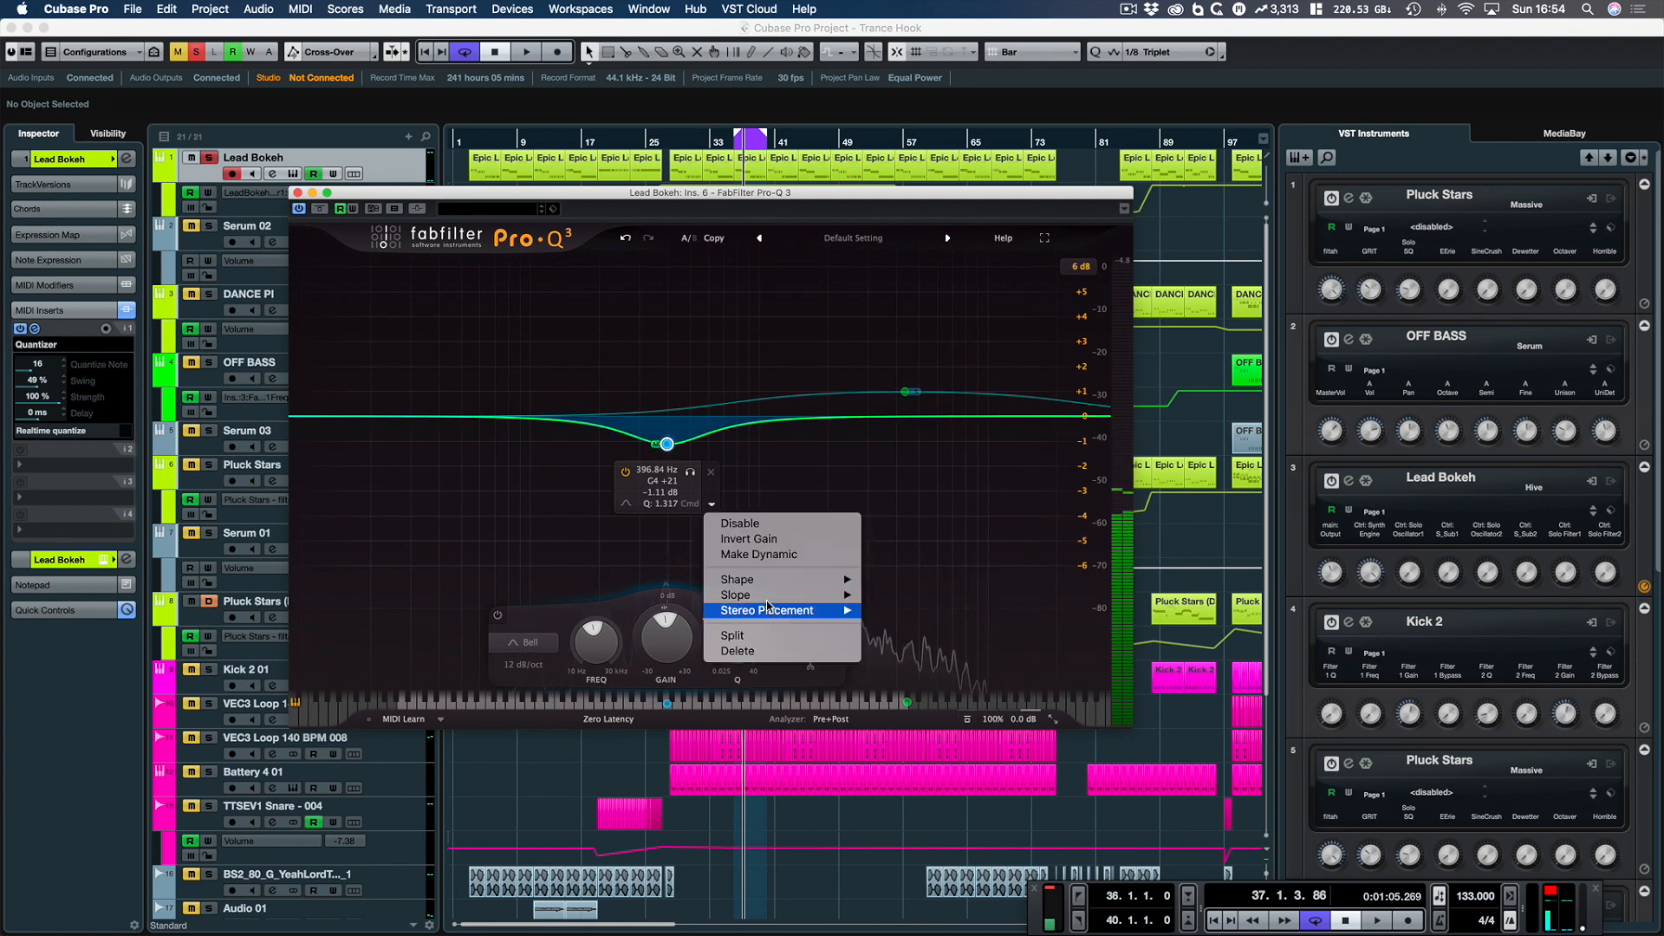
mouse_move(780, 610)
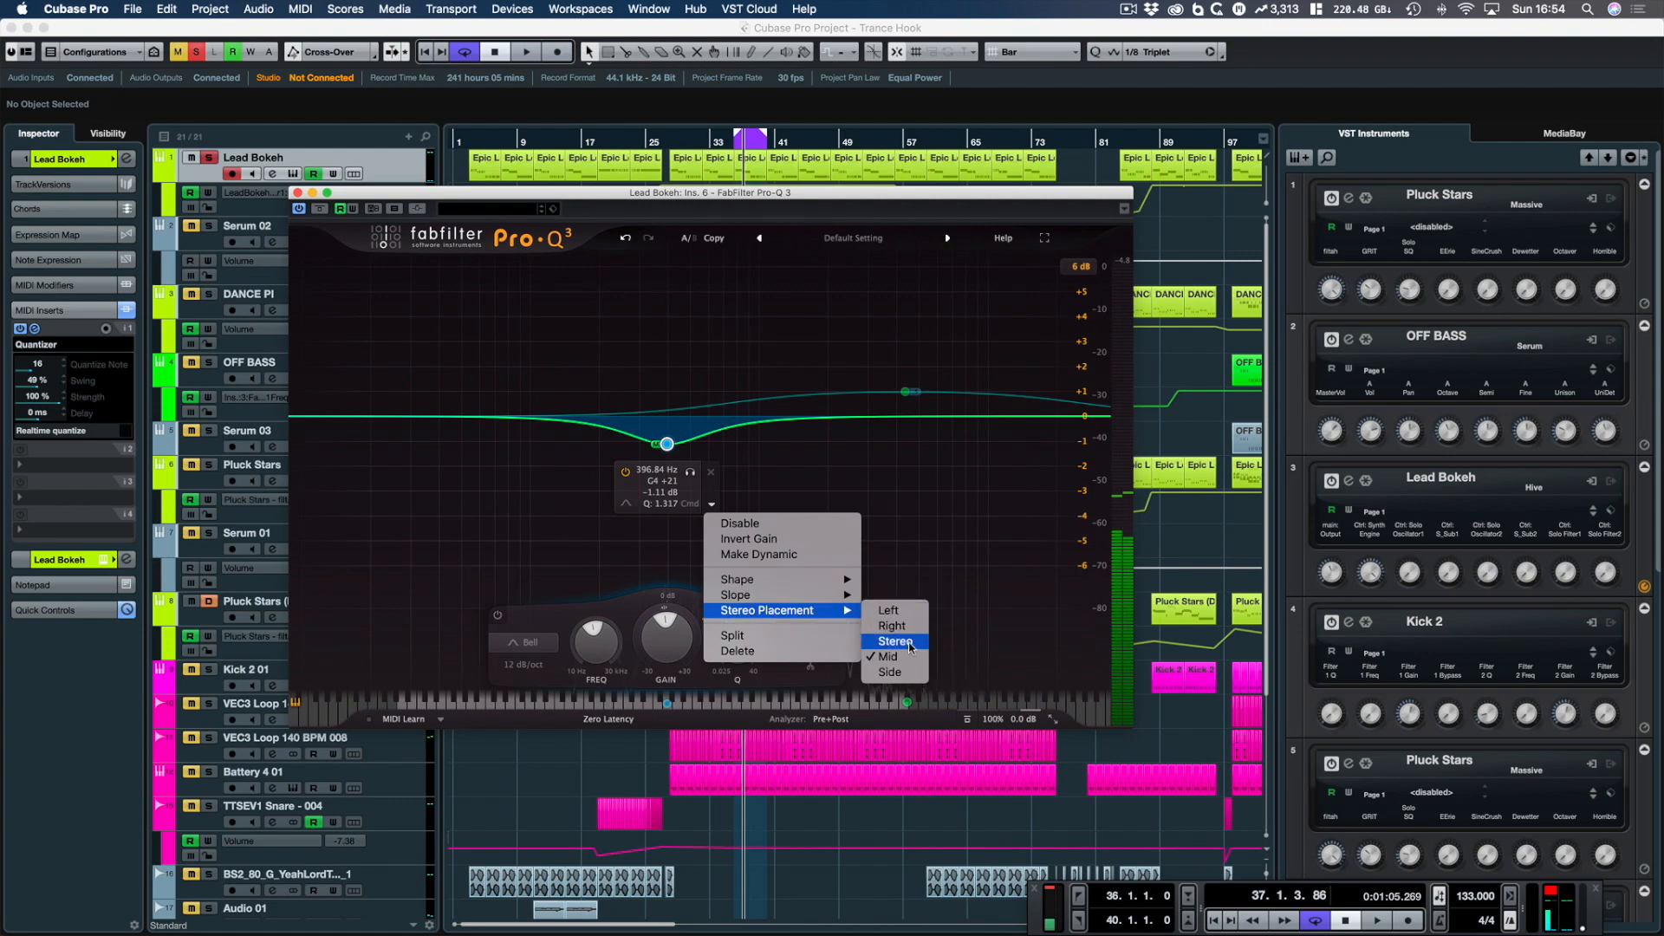
left_click(731, 343)
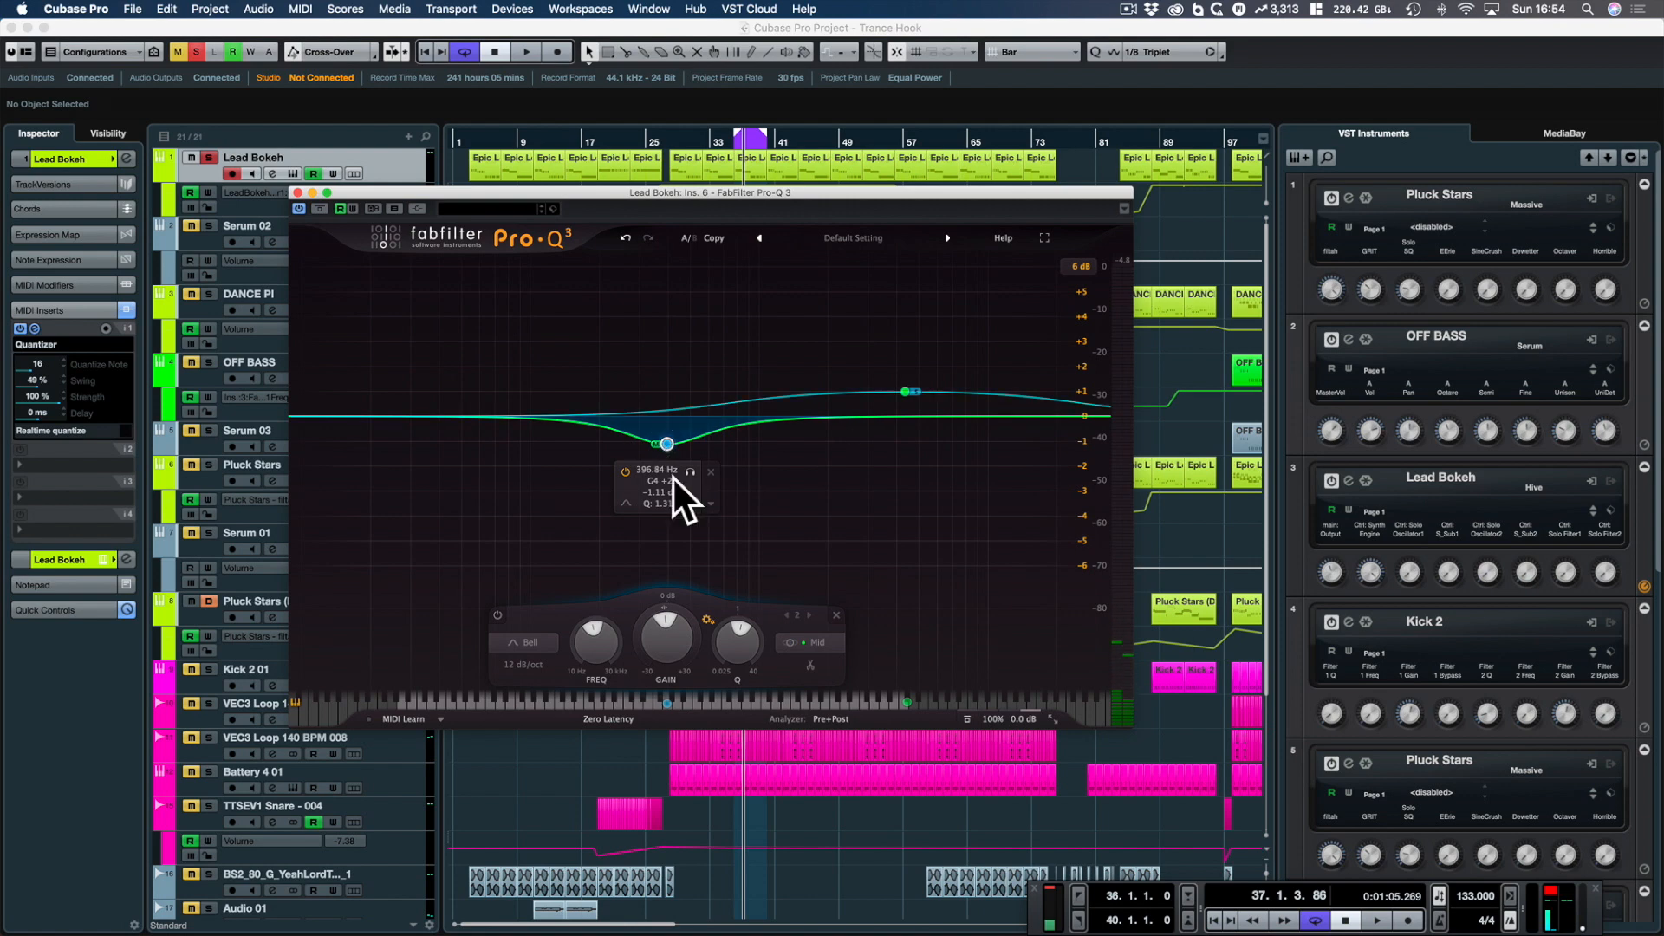
Step: Play the loop and compare the lead with the mid/side EQ bypassed and active
key("space")
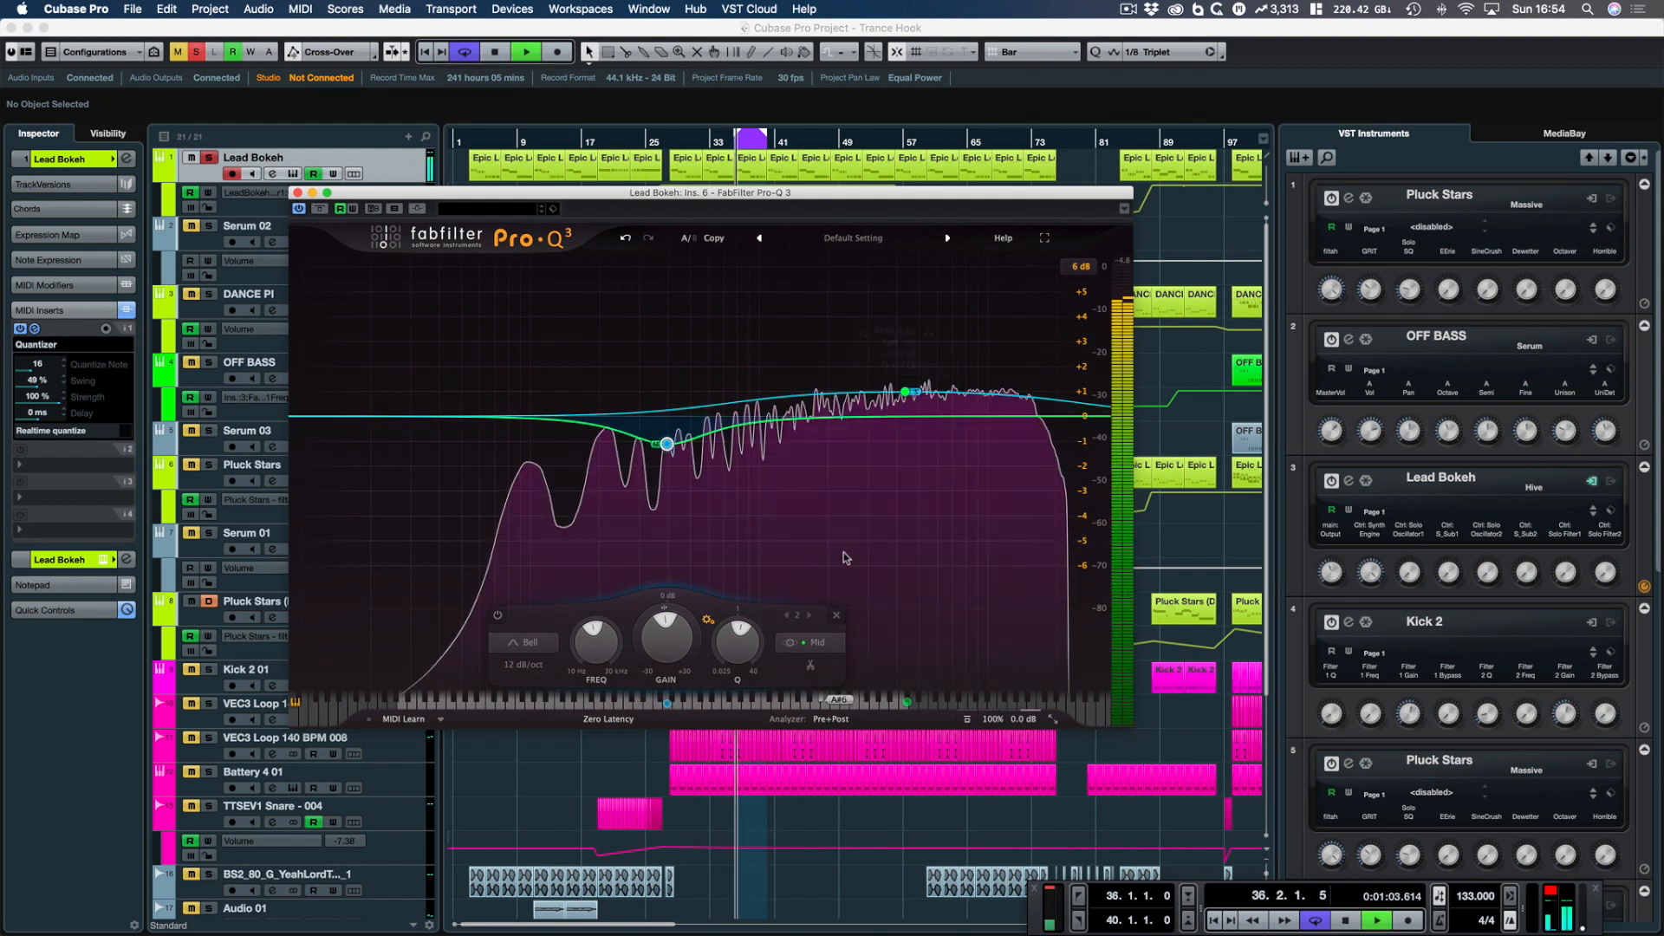
left_click(319, 209)
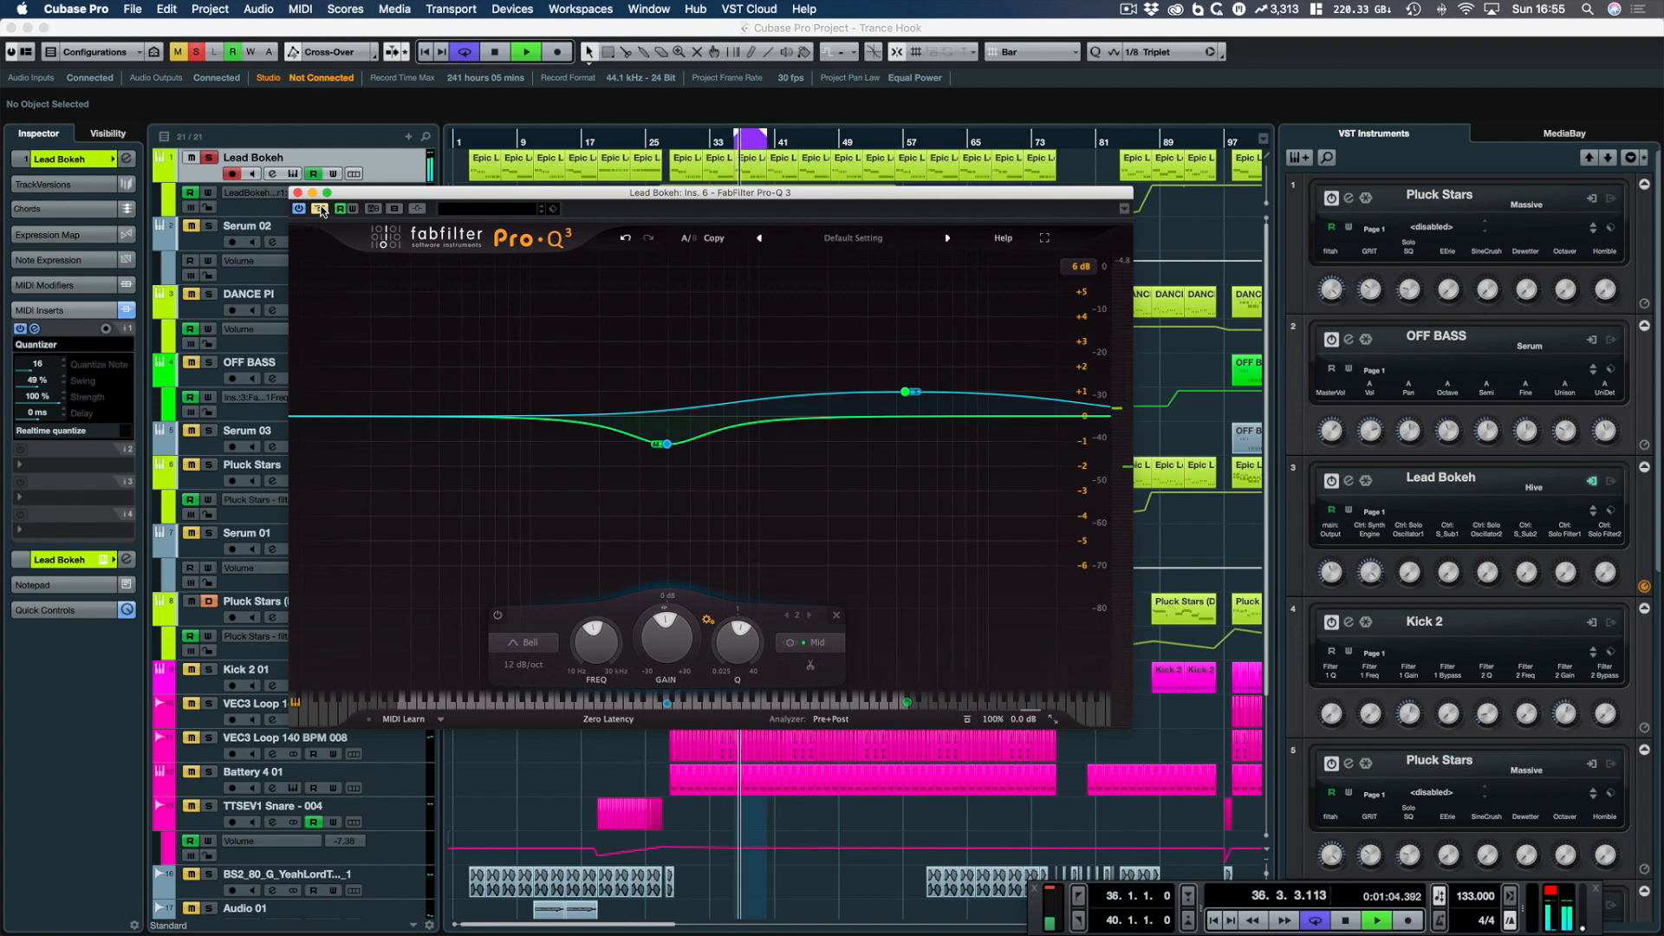
left_click(319, 209)
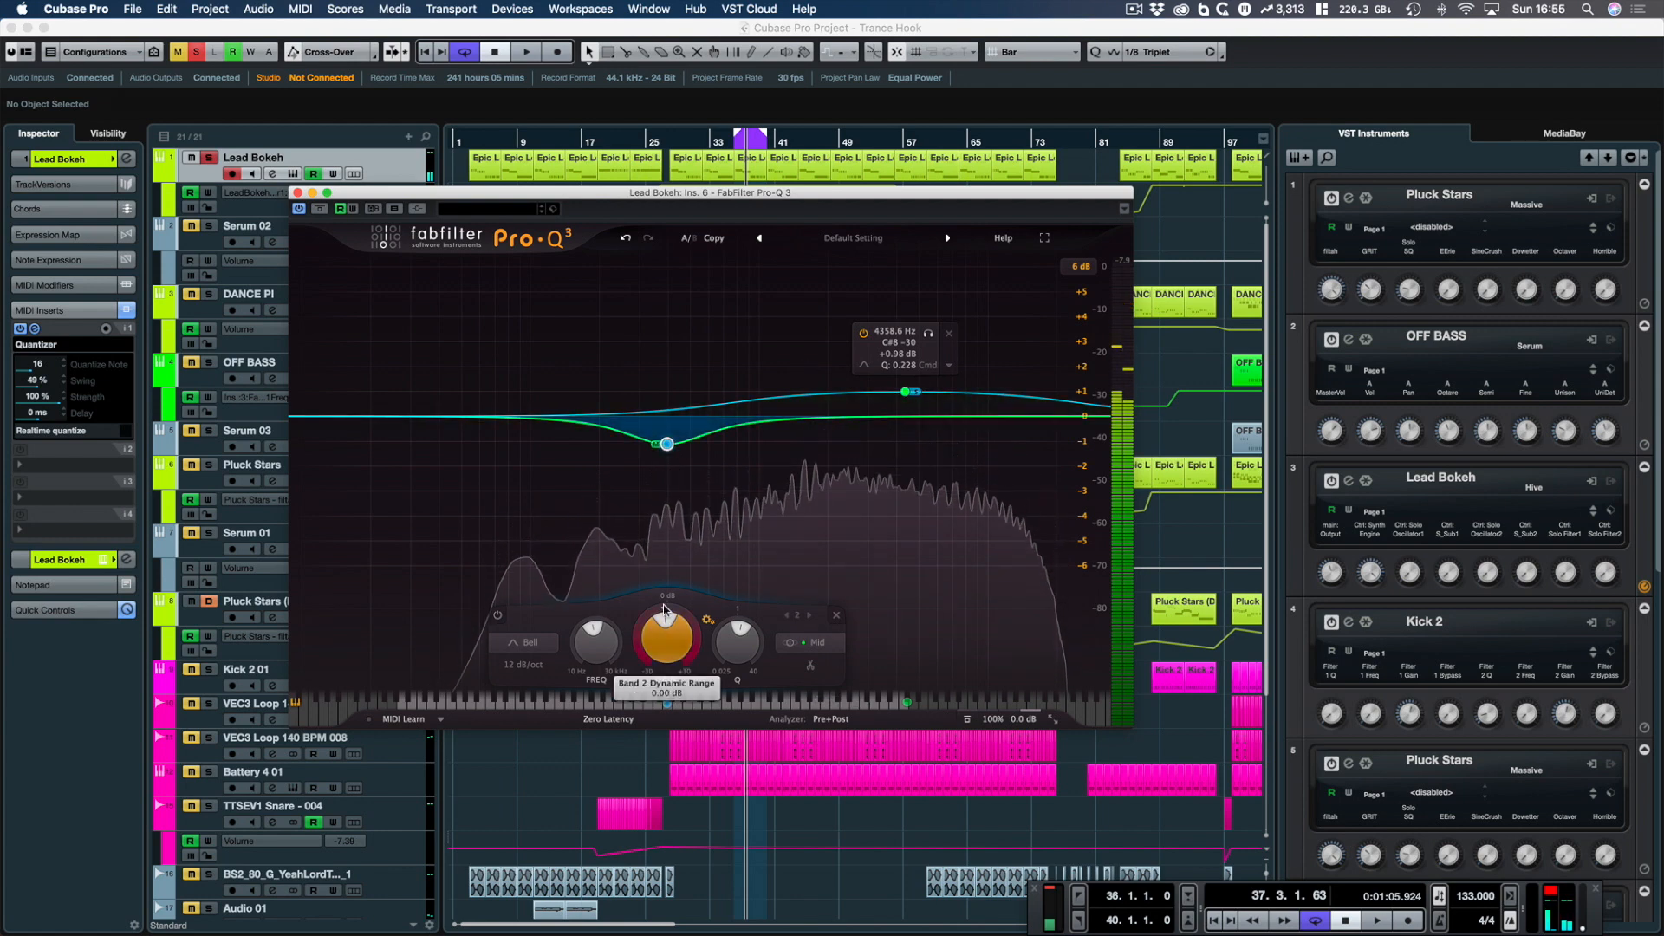
Step: Add upward dynamic ranges to the Side high bell and the Mid low-mid bell, bypassing the low-mid band's dynamics
left_click(913, 395)
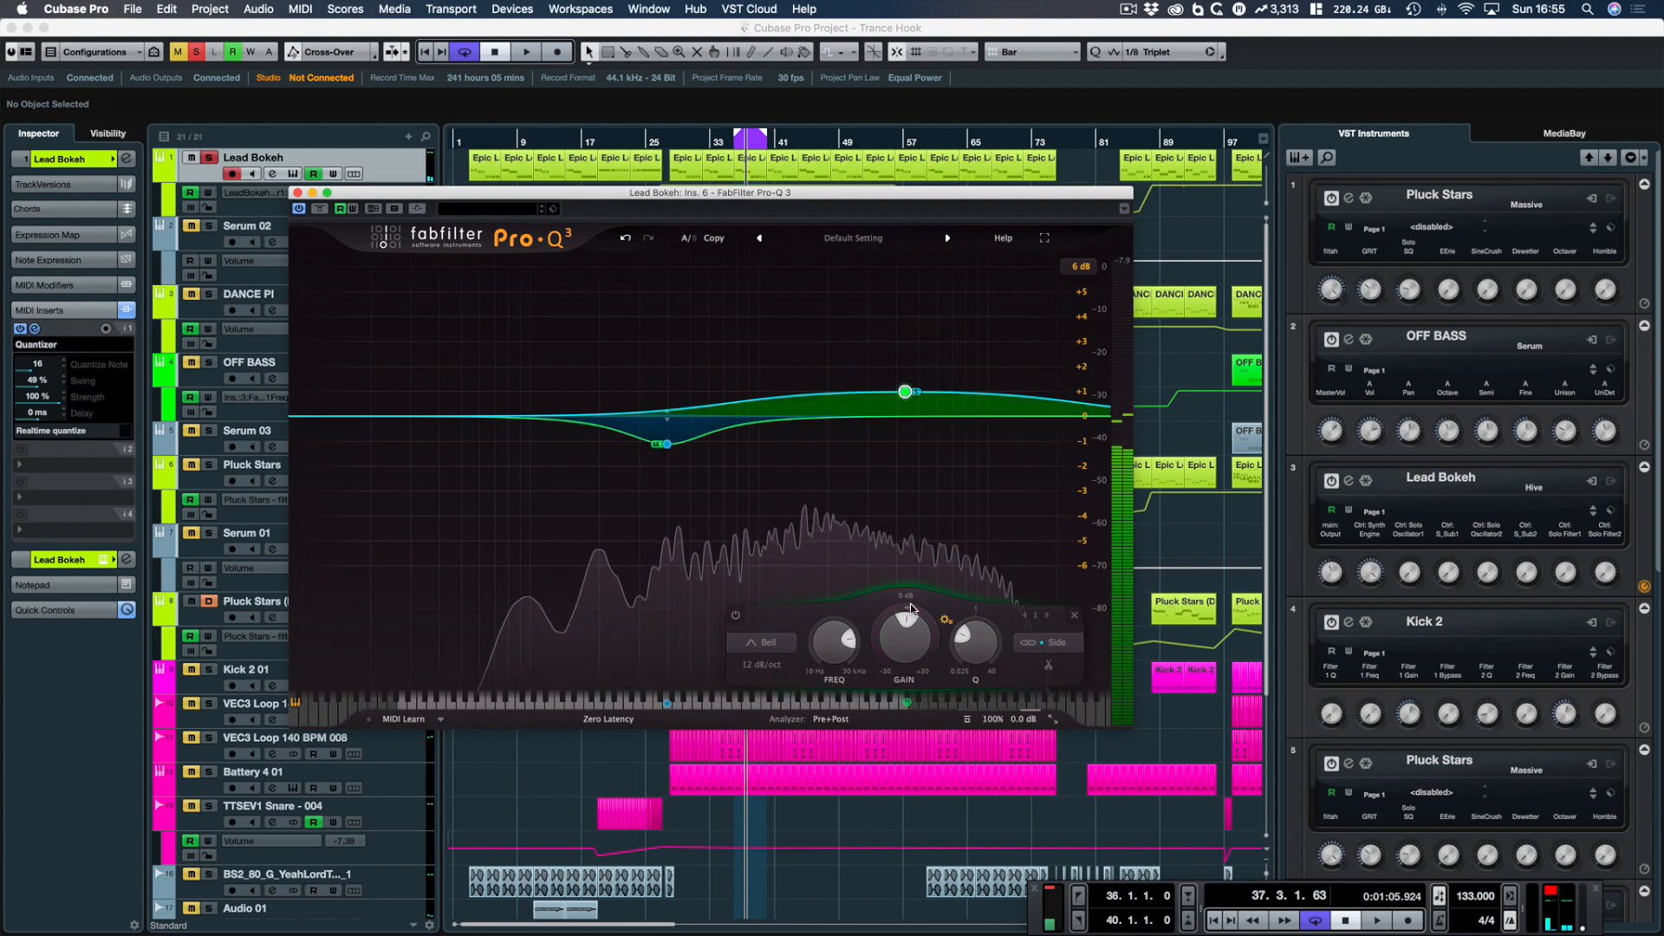
left_click_drag(910, 609, 910, 567)
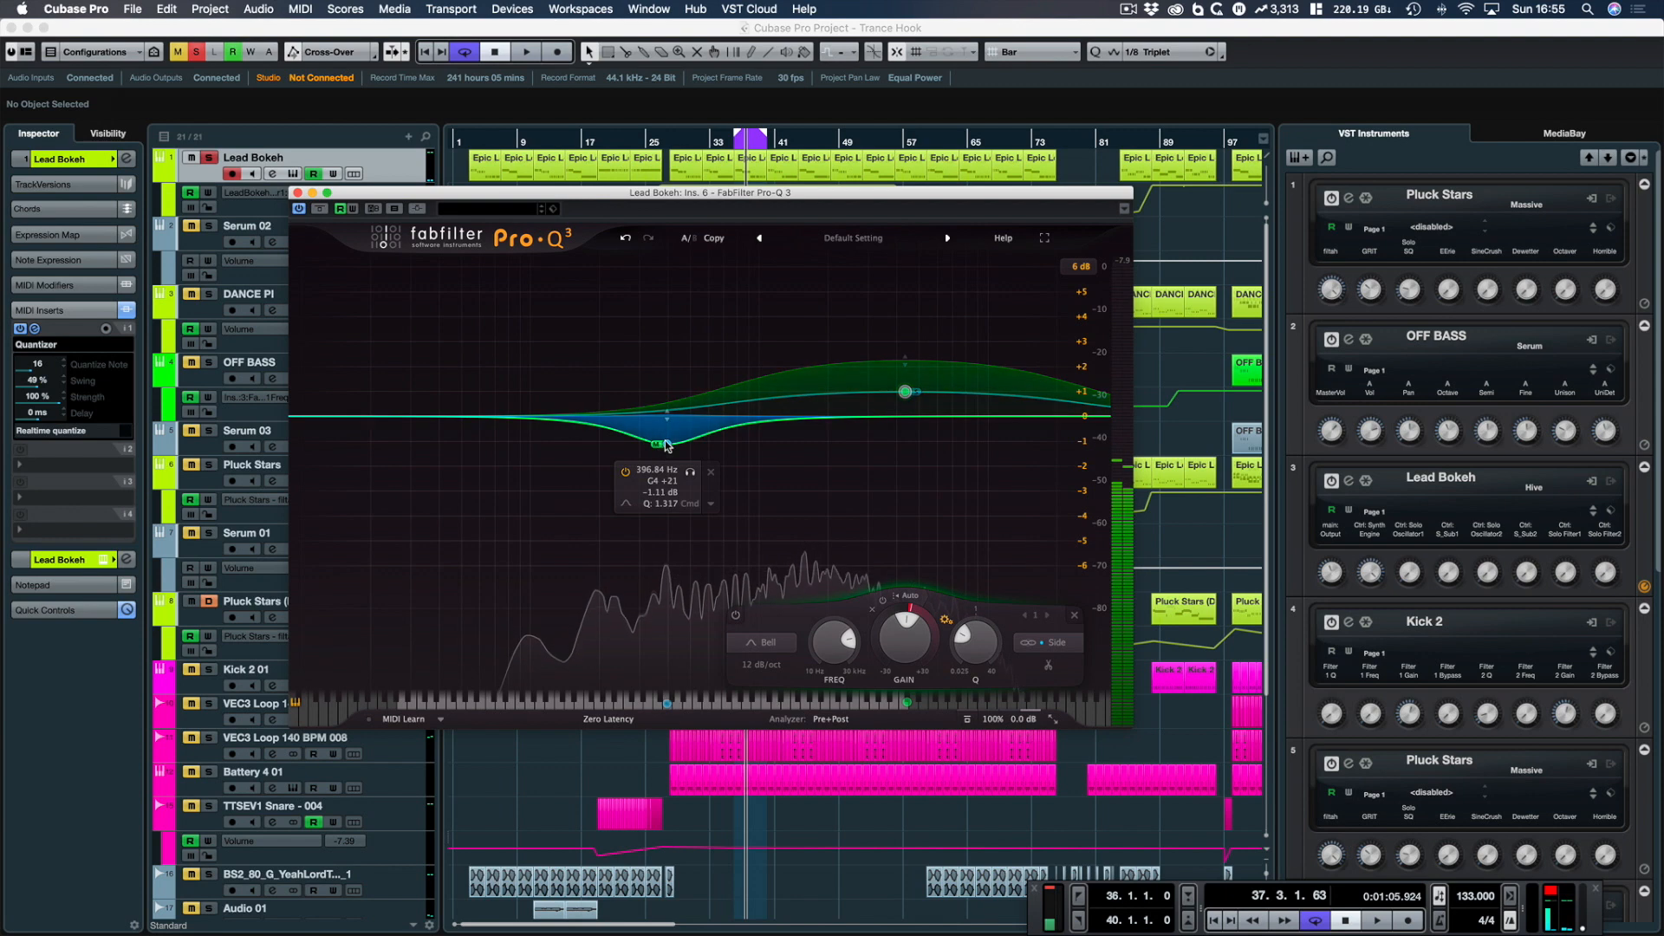
left_click(667, 445)
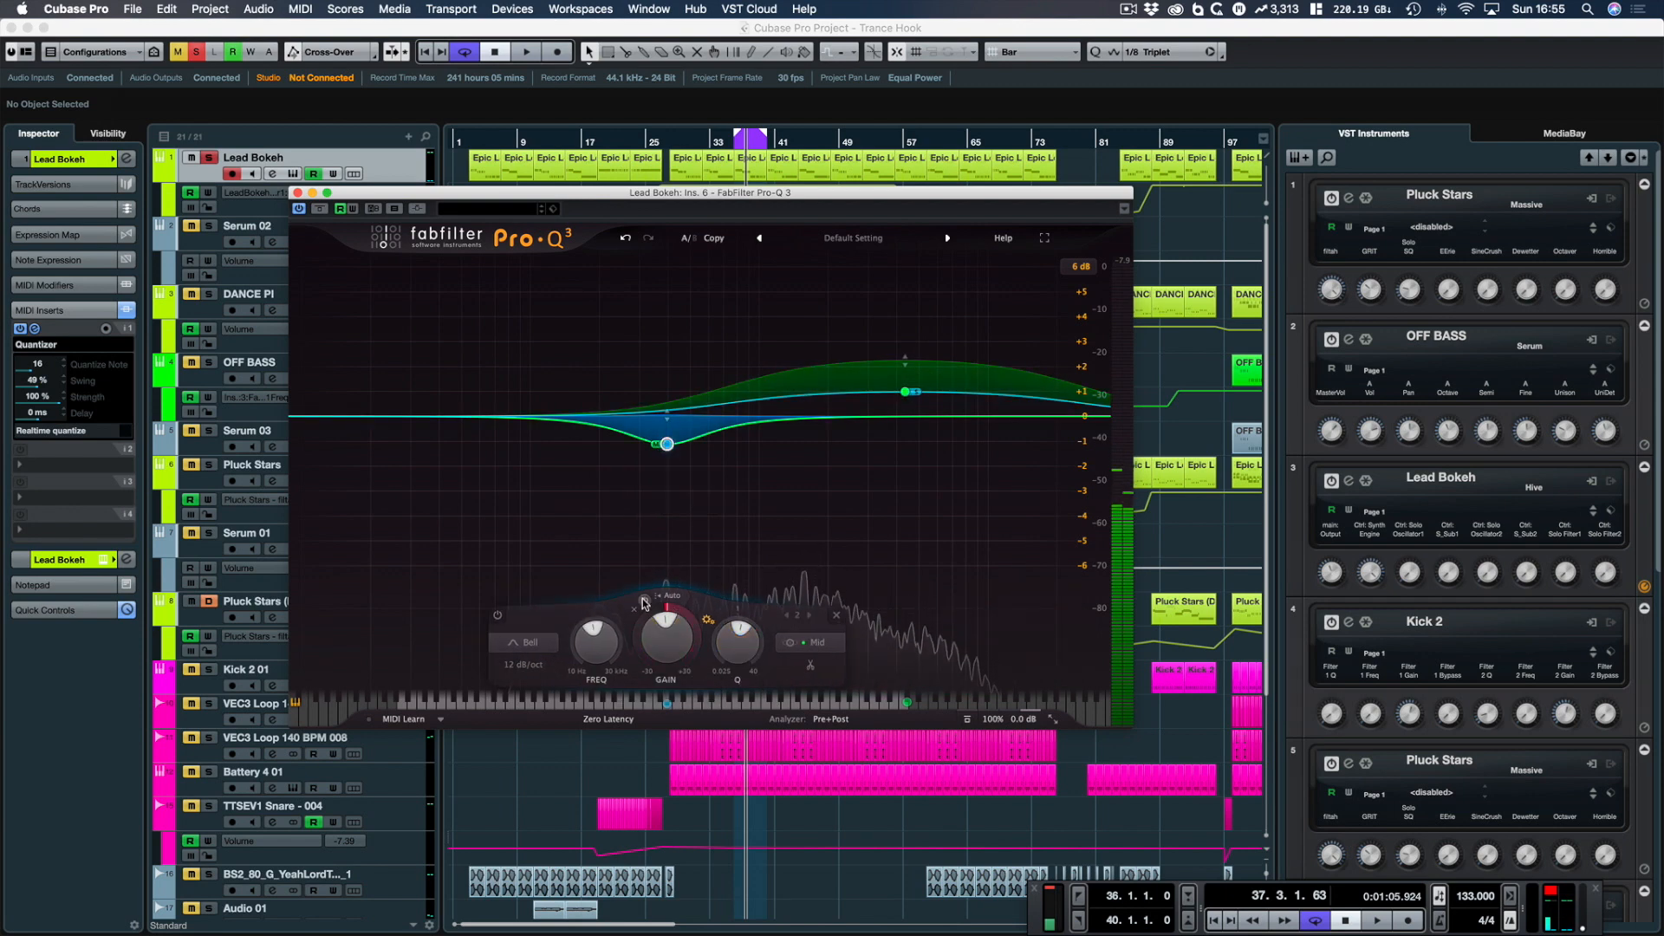
Step: Replay the loop and compare the lead with the dynamic EQ bypassed and active
key("space")
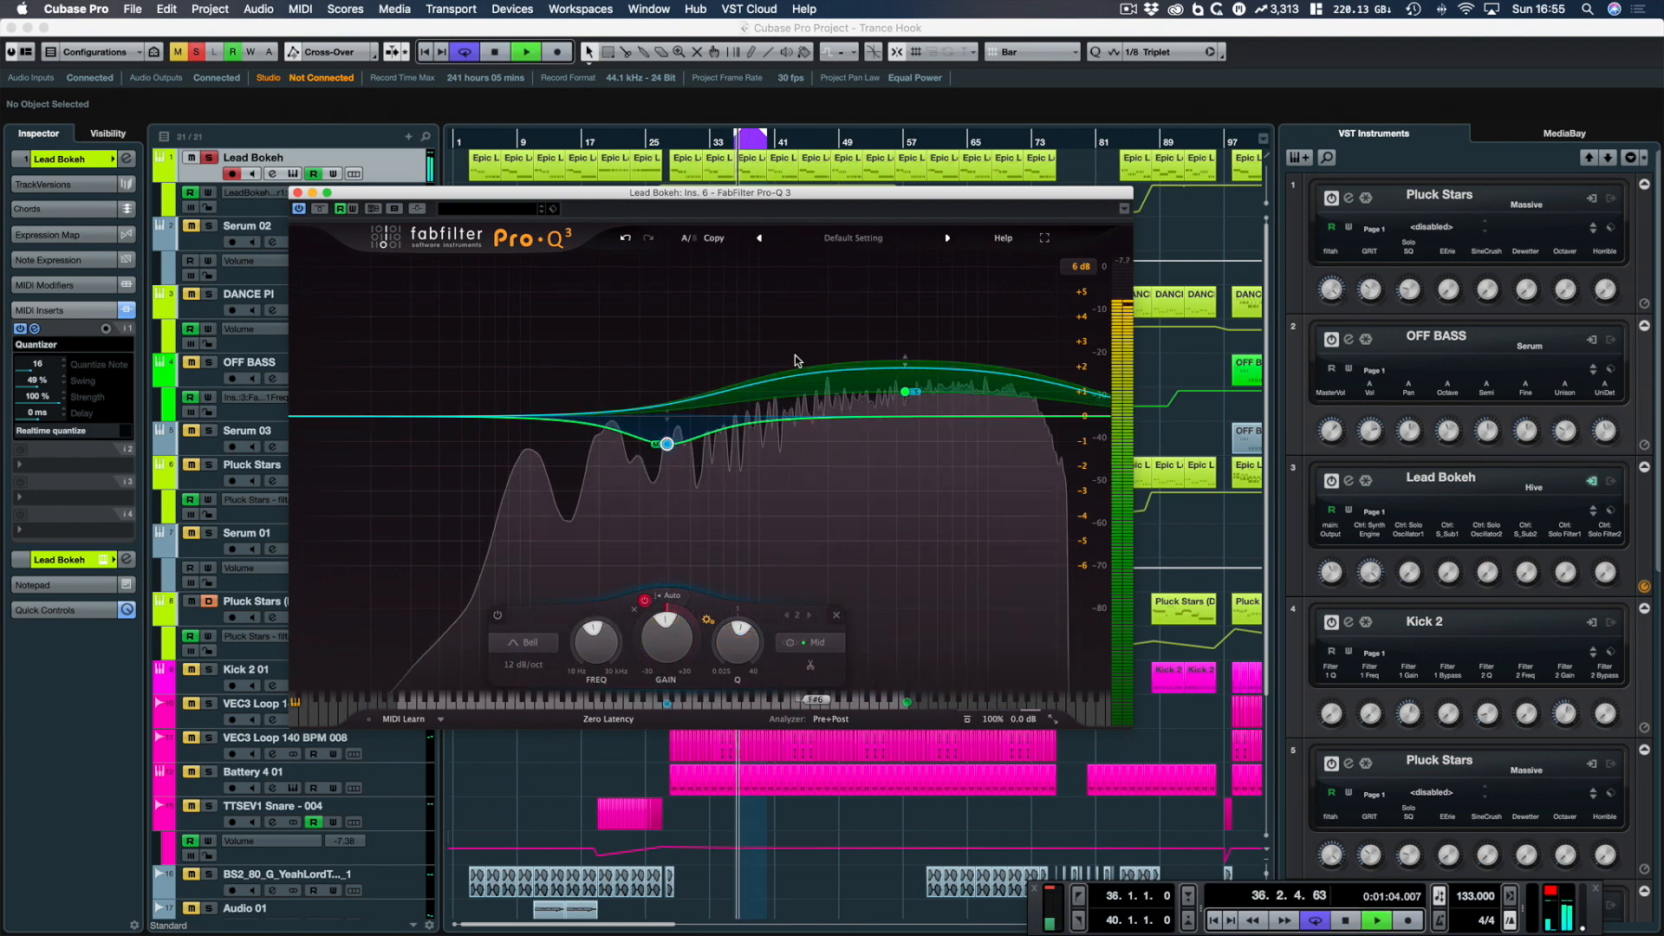
left_click(319, 209)
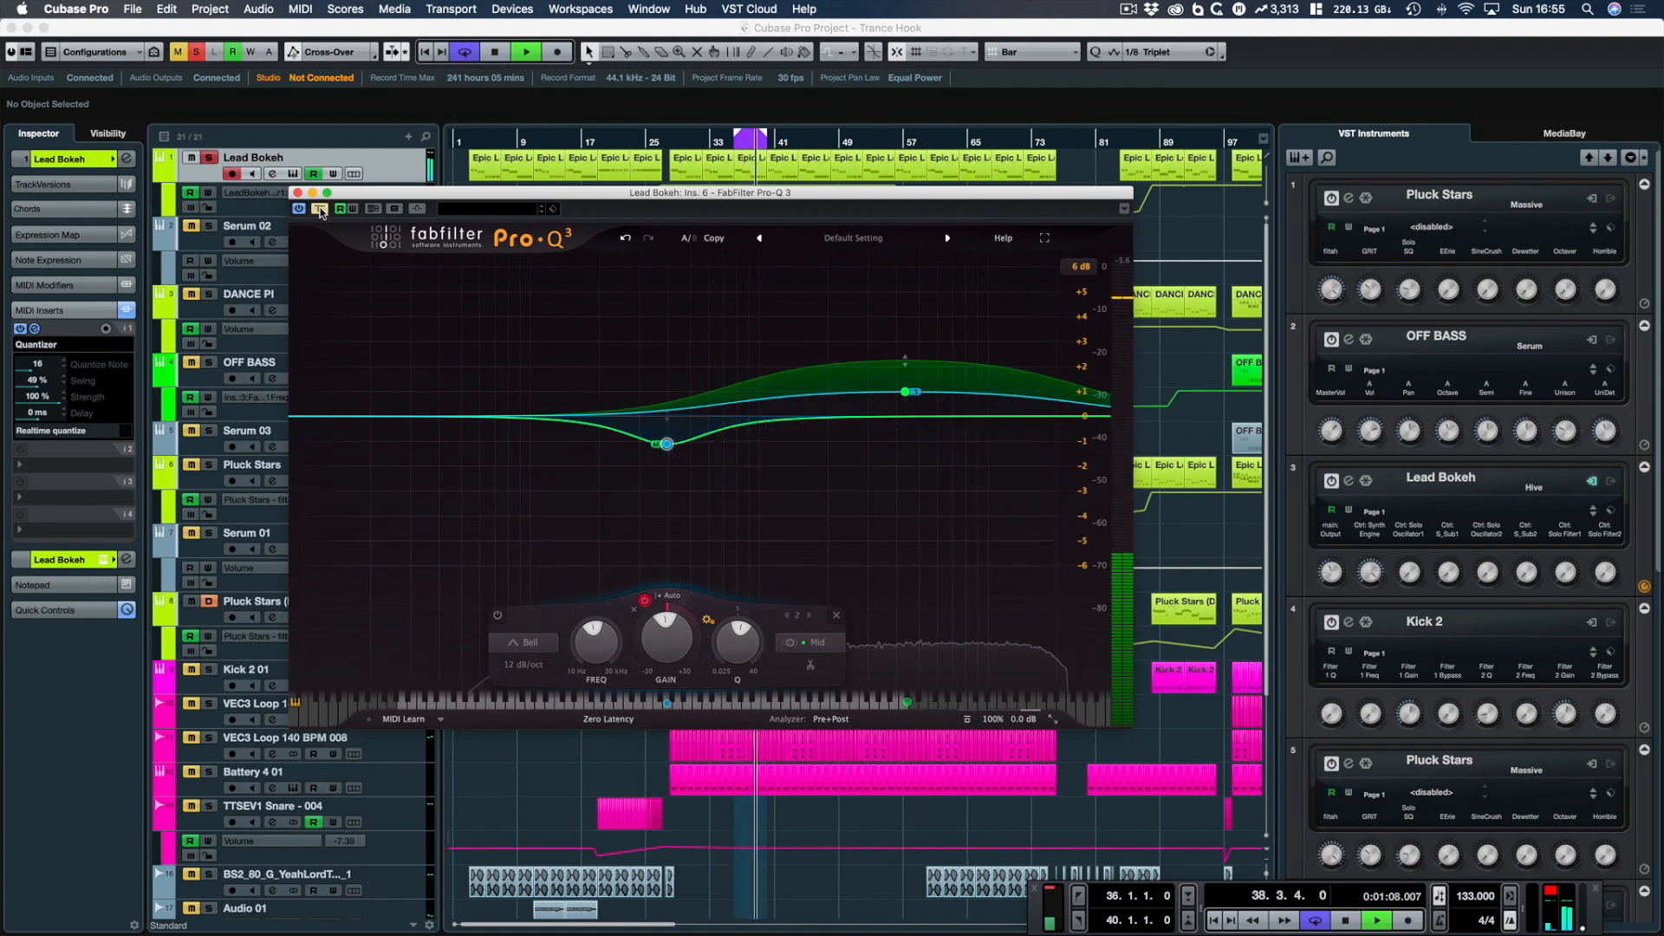
left_click(320, 210)
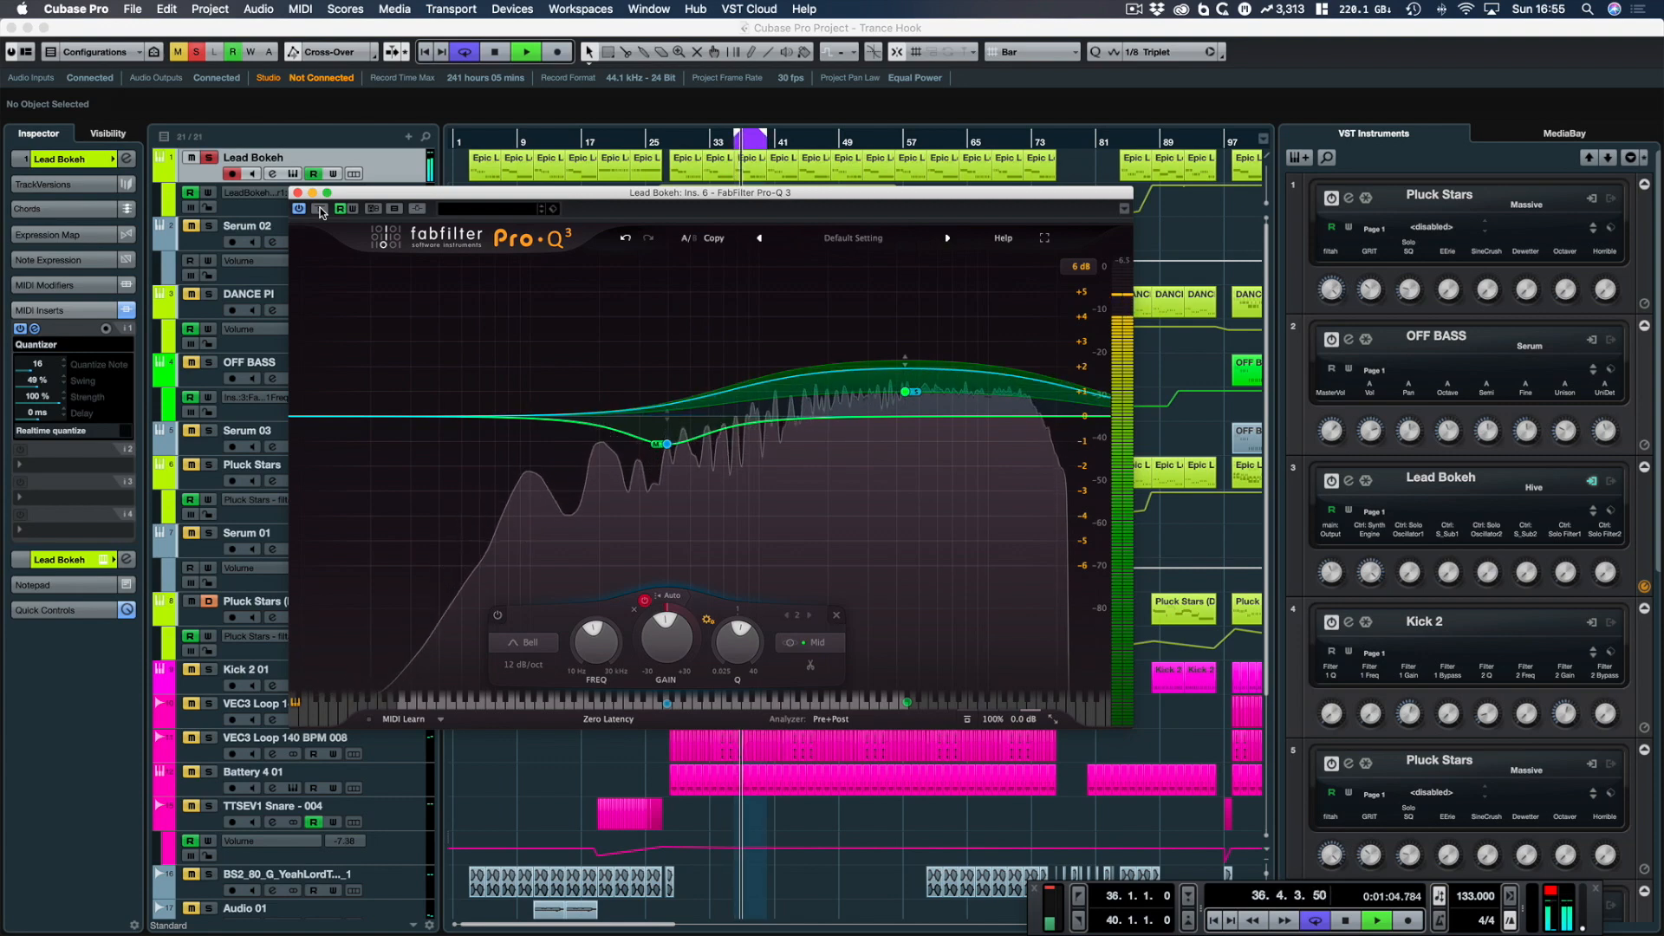
Step: Try raising the Side high bell to about +2.46 dB at 4366 Hz and toggling its dynamics during playback
mouse_move(904, 394)
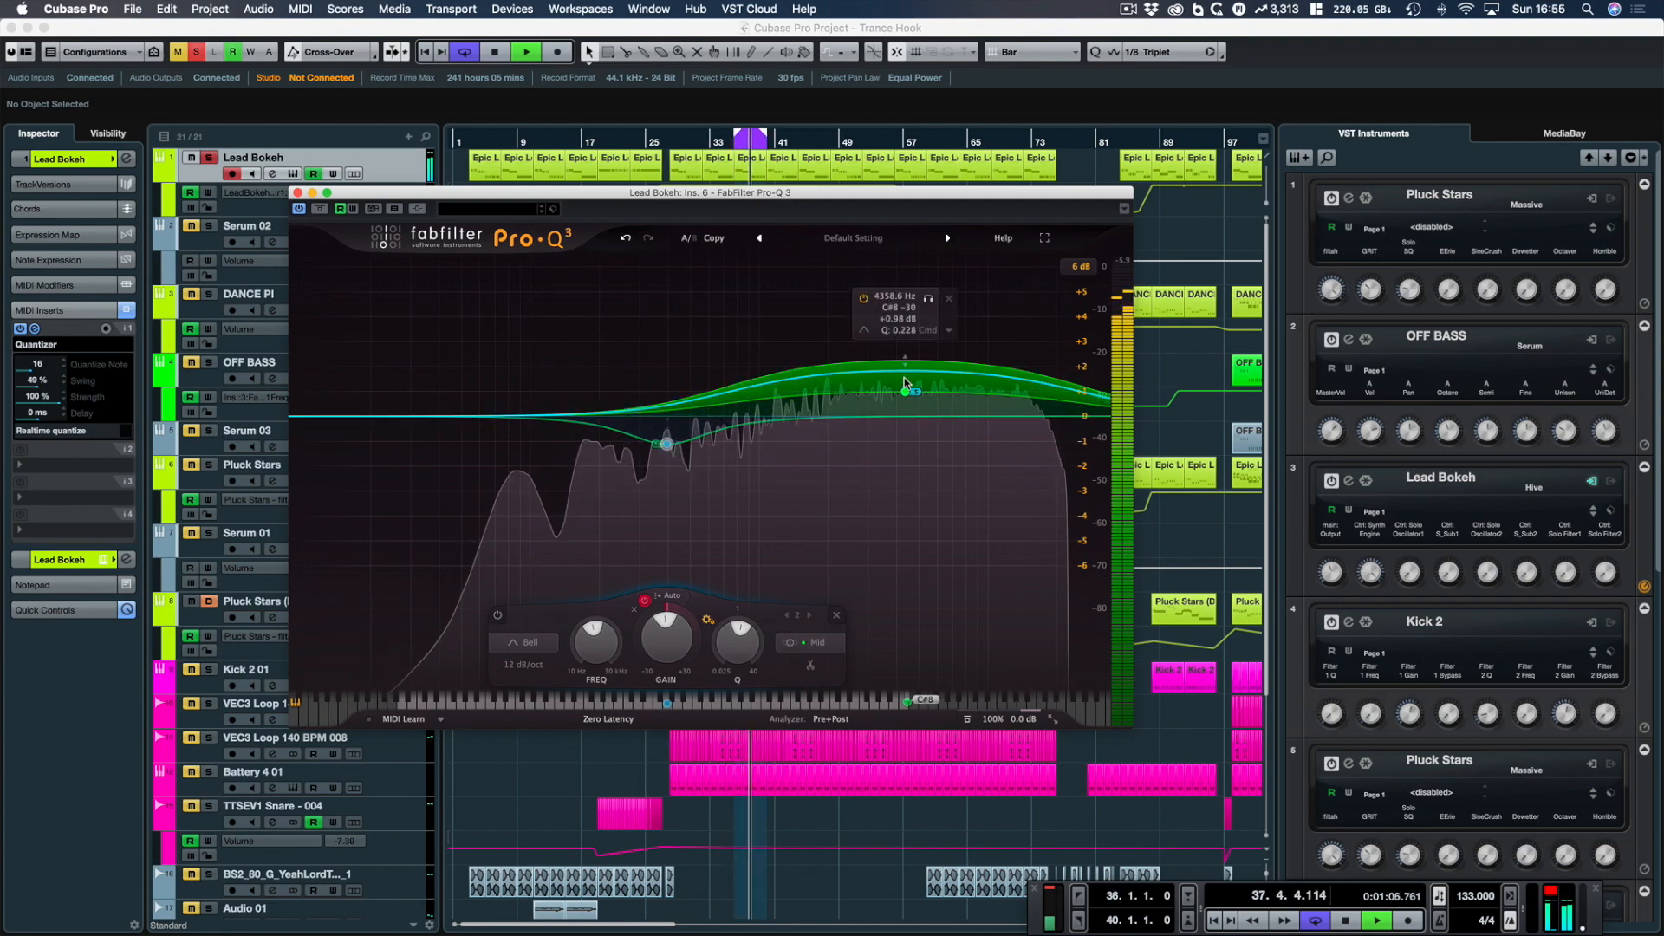
left_click_drag(904, 395, 904, 356)
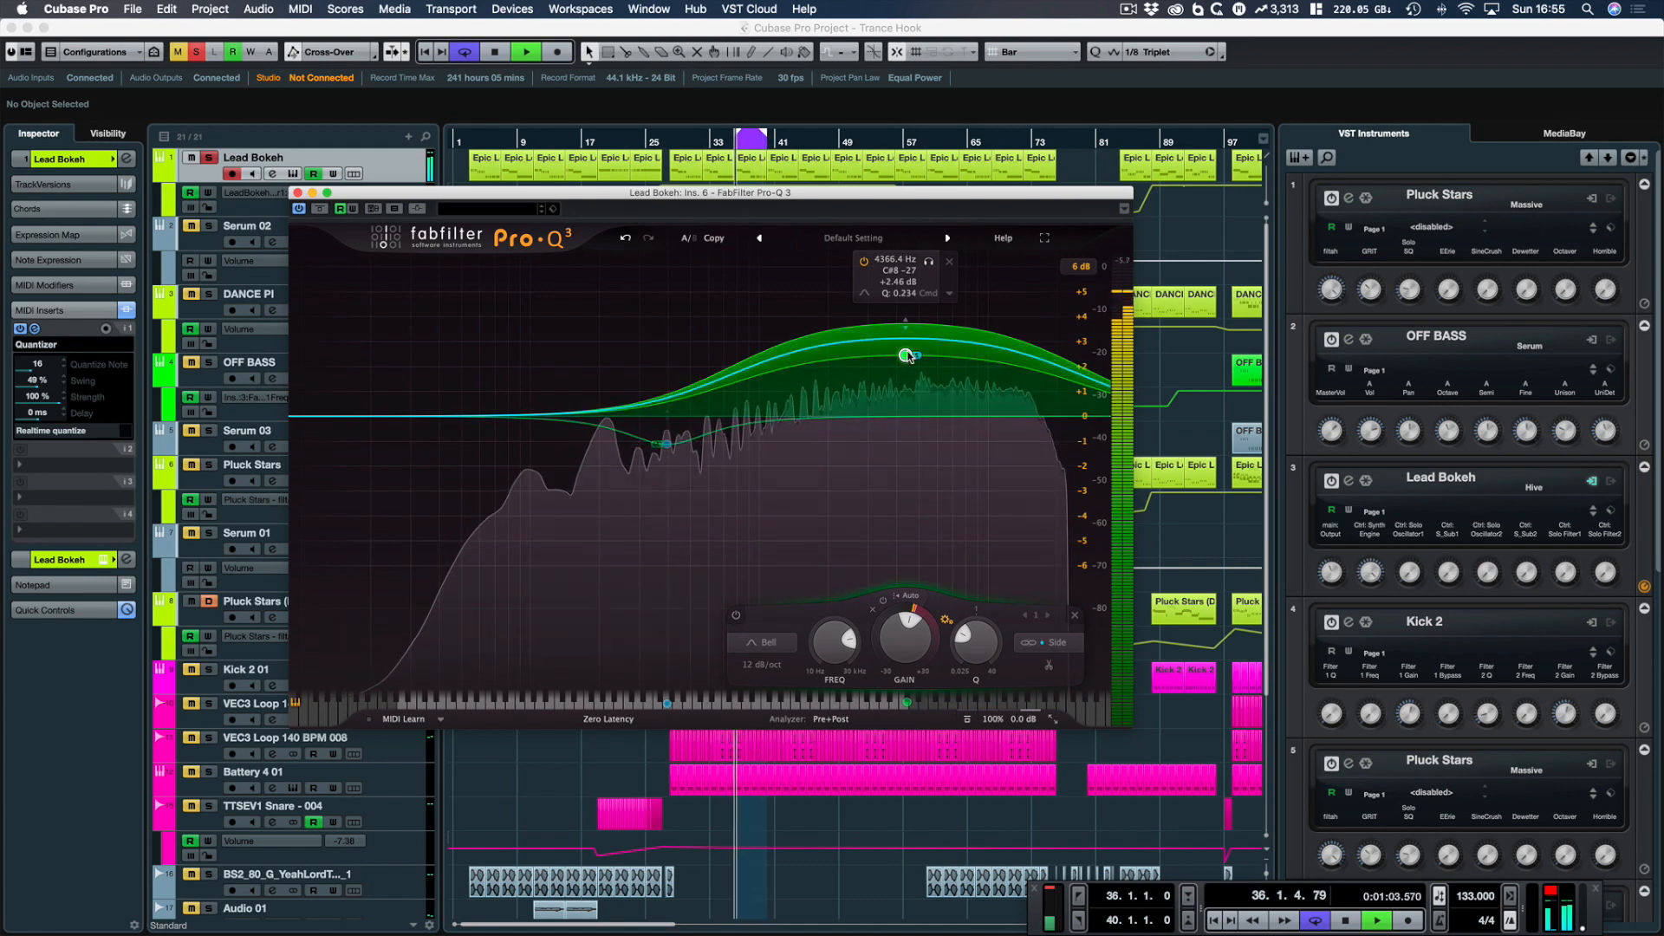
left_click(882, 600)
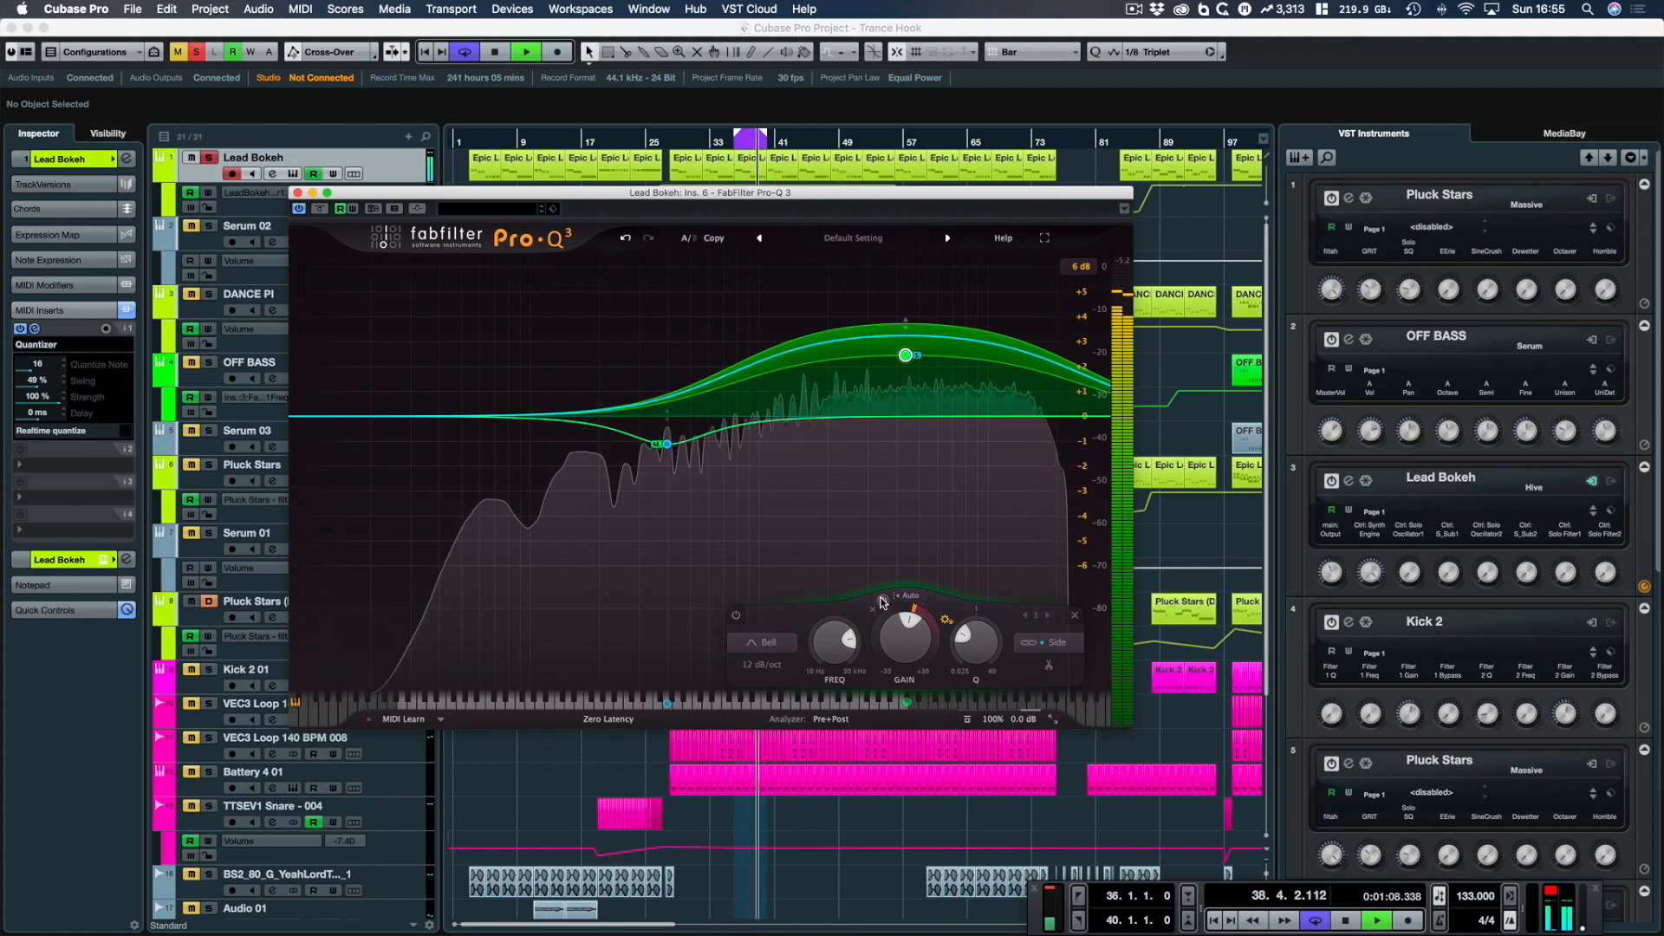
Step: Lower the Side high bell to about +0.8 dB near 4110 Hz with a dynamic range of about +0.47 dB, and play the loop
left_click_drag(904, 355, 897, 399)
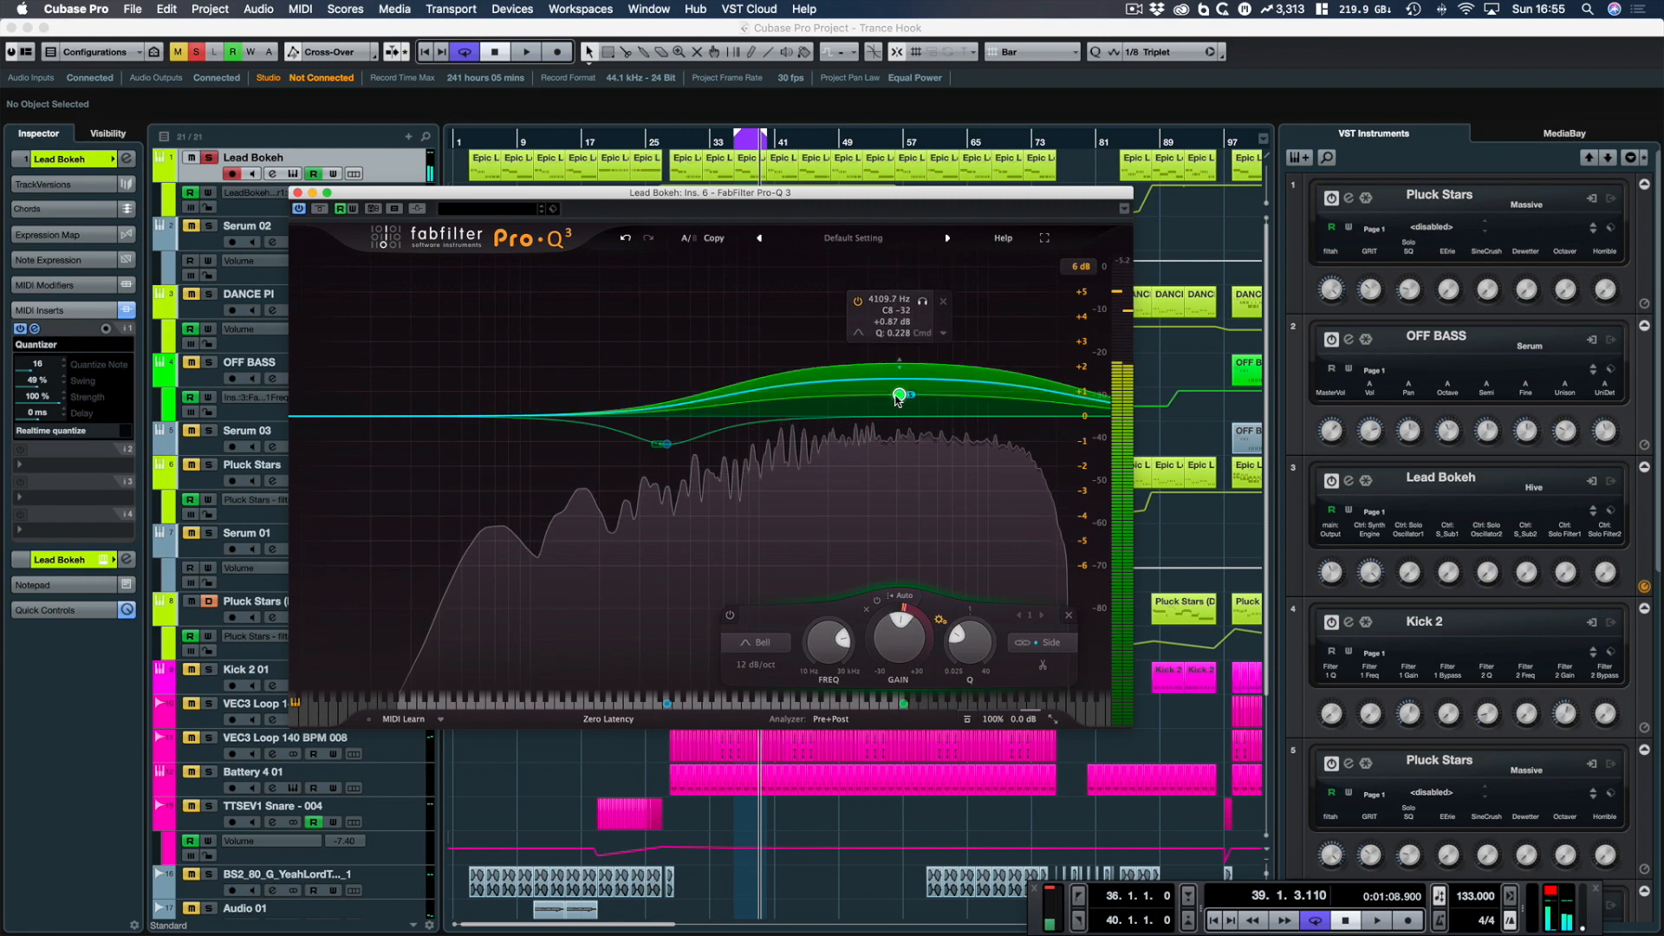
left_click_drag(899, 618, 897, 656)
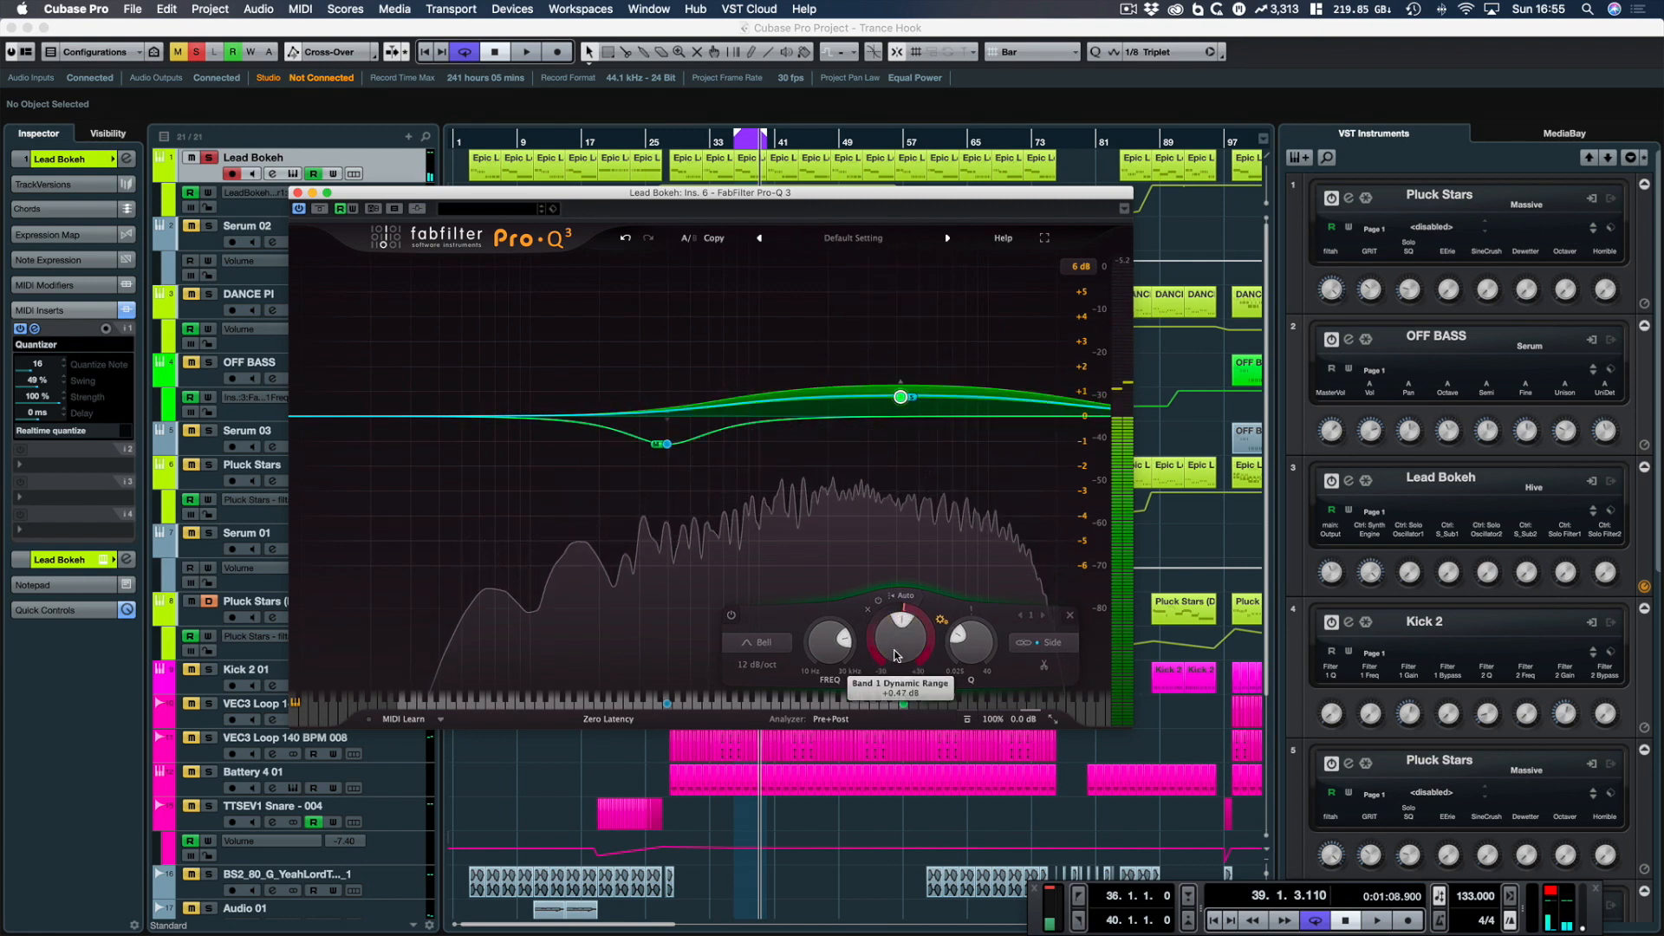
key("space")
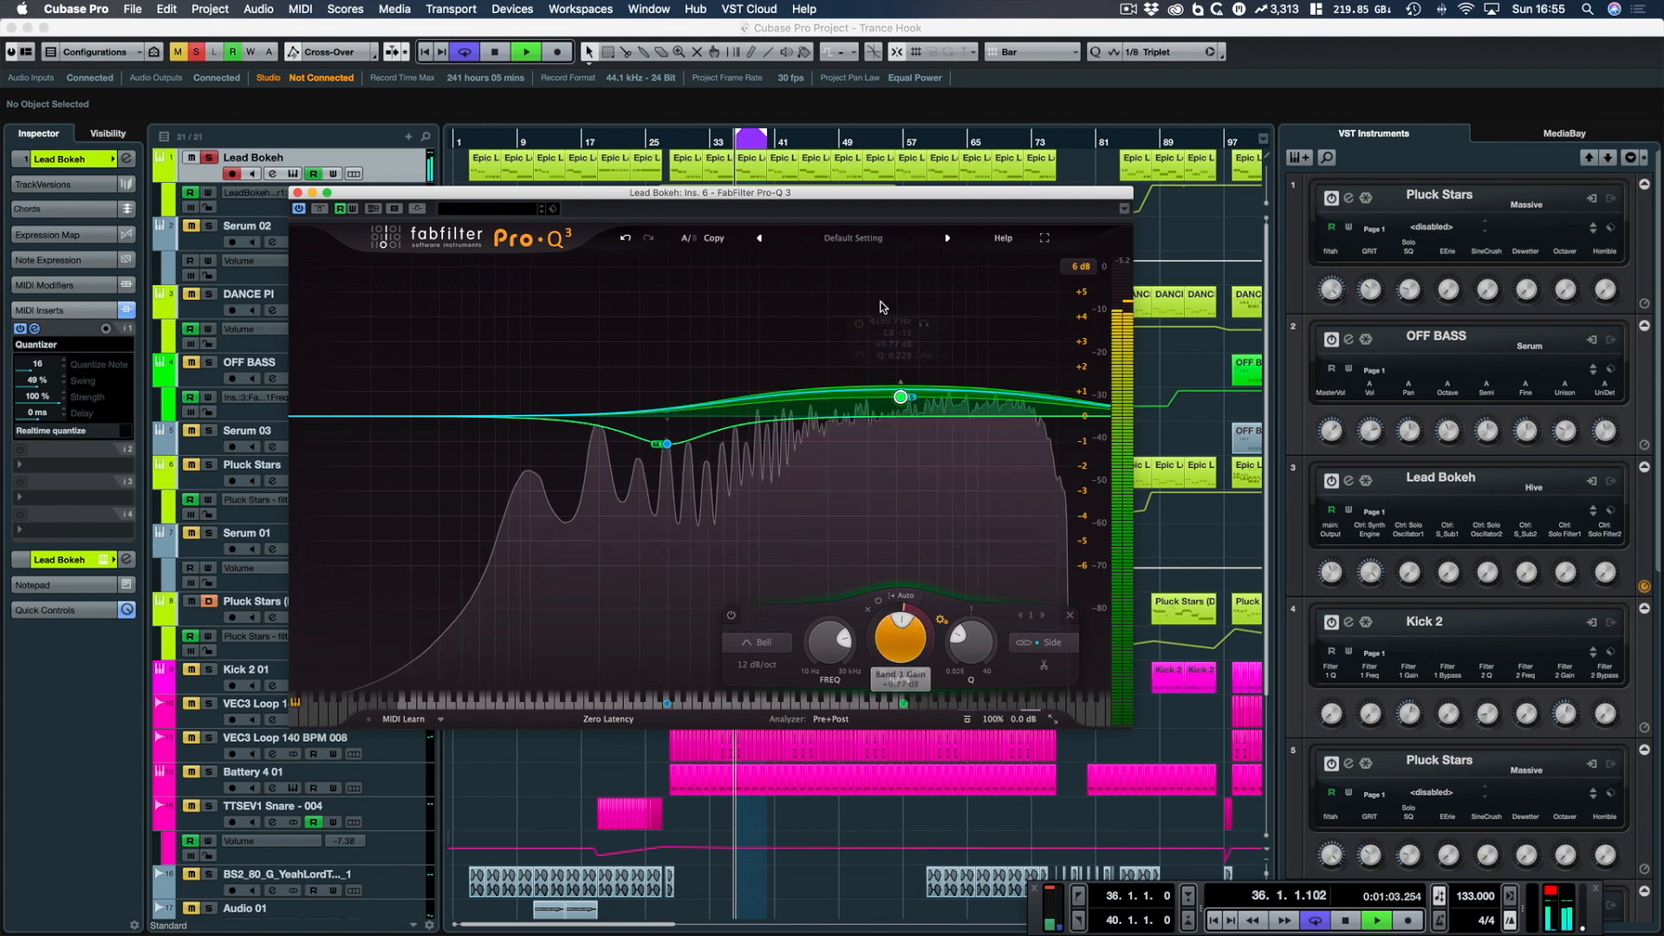
Step: Try a deep downward dynamic range of about -11 dB on the Mid low-mid bell during playback
left_click(667, 445)
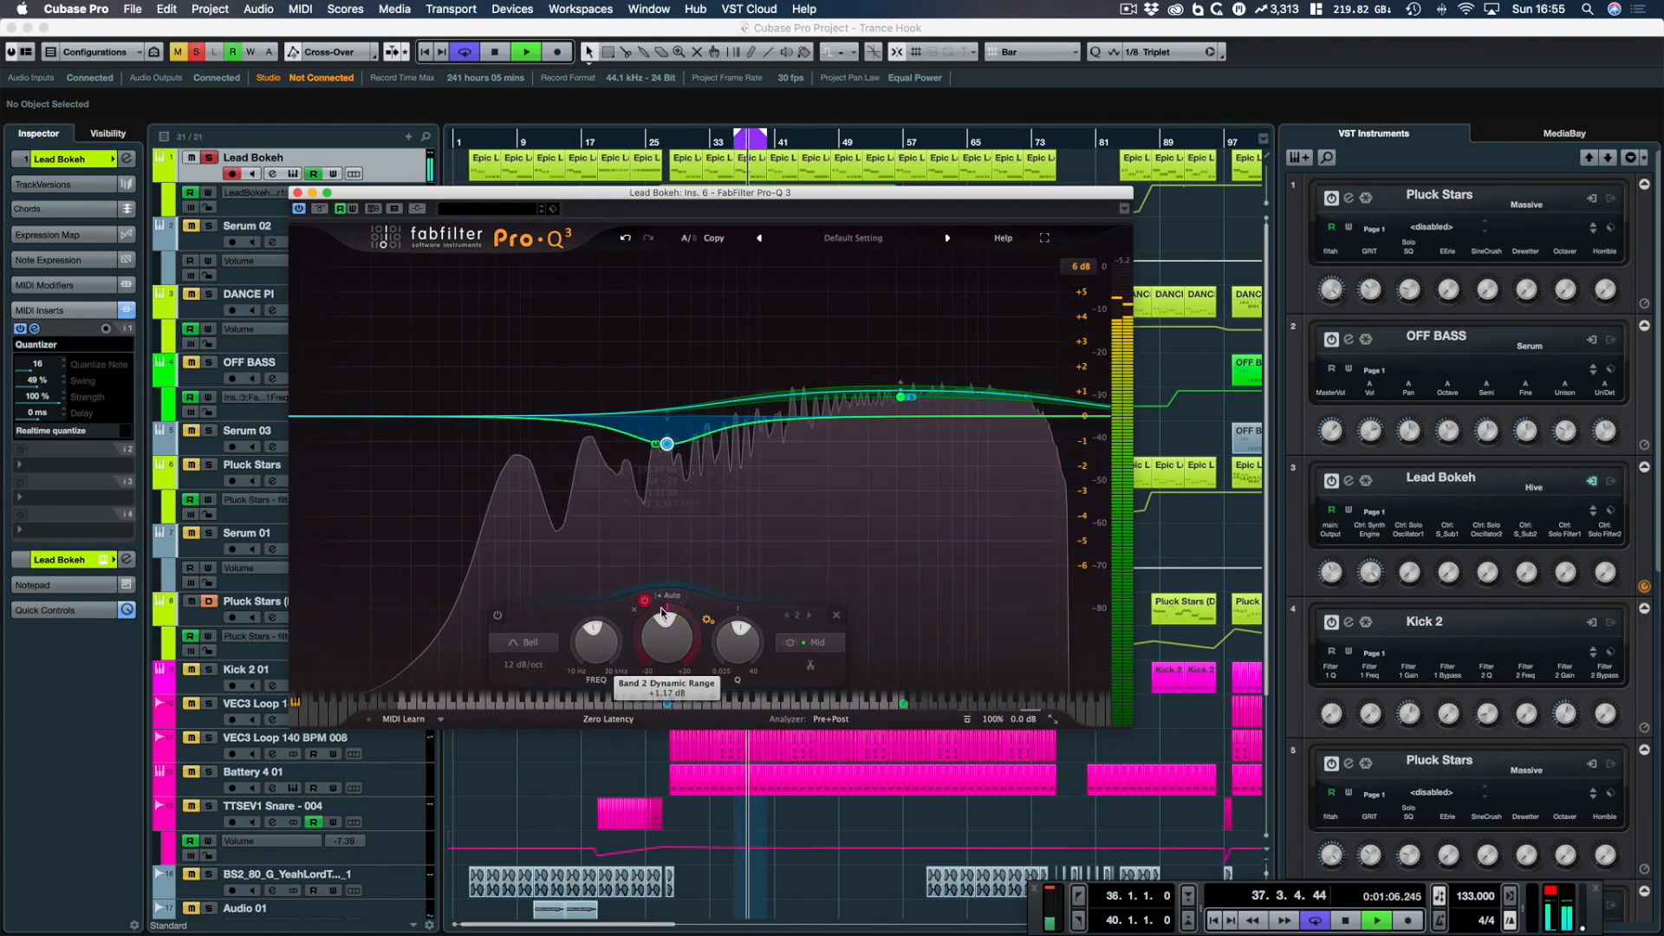
left_click_drag(662, 611, 630, 686)
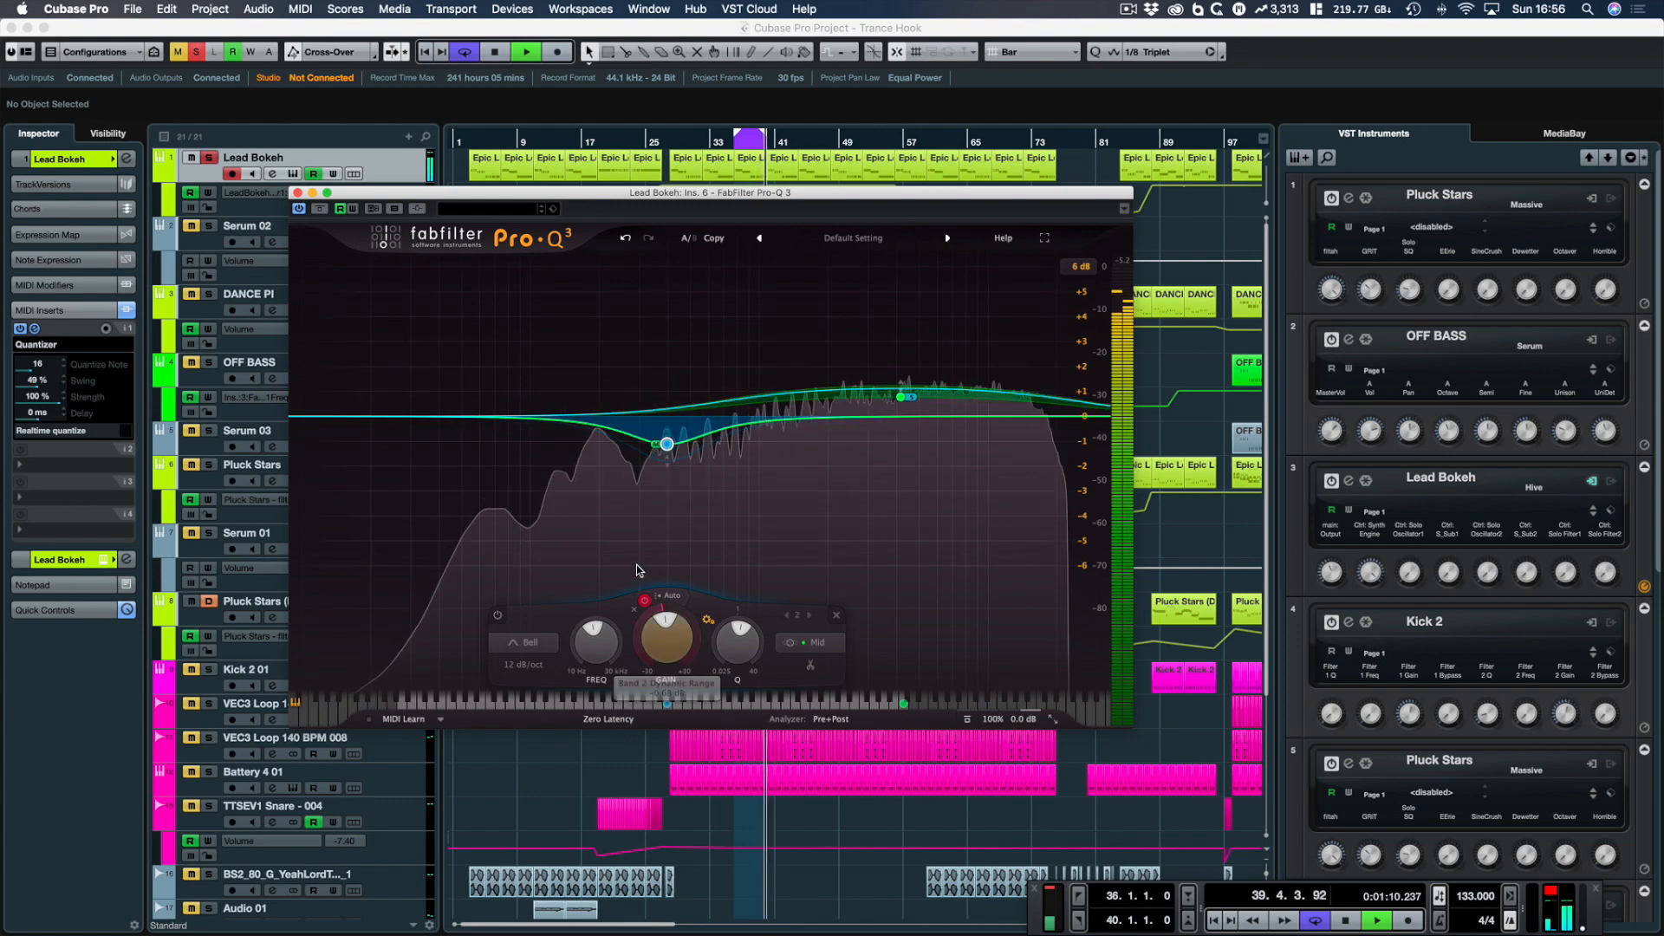
left_click_drag(650, 608, 632, 734)
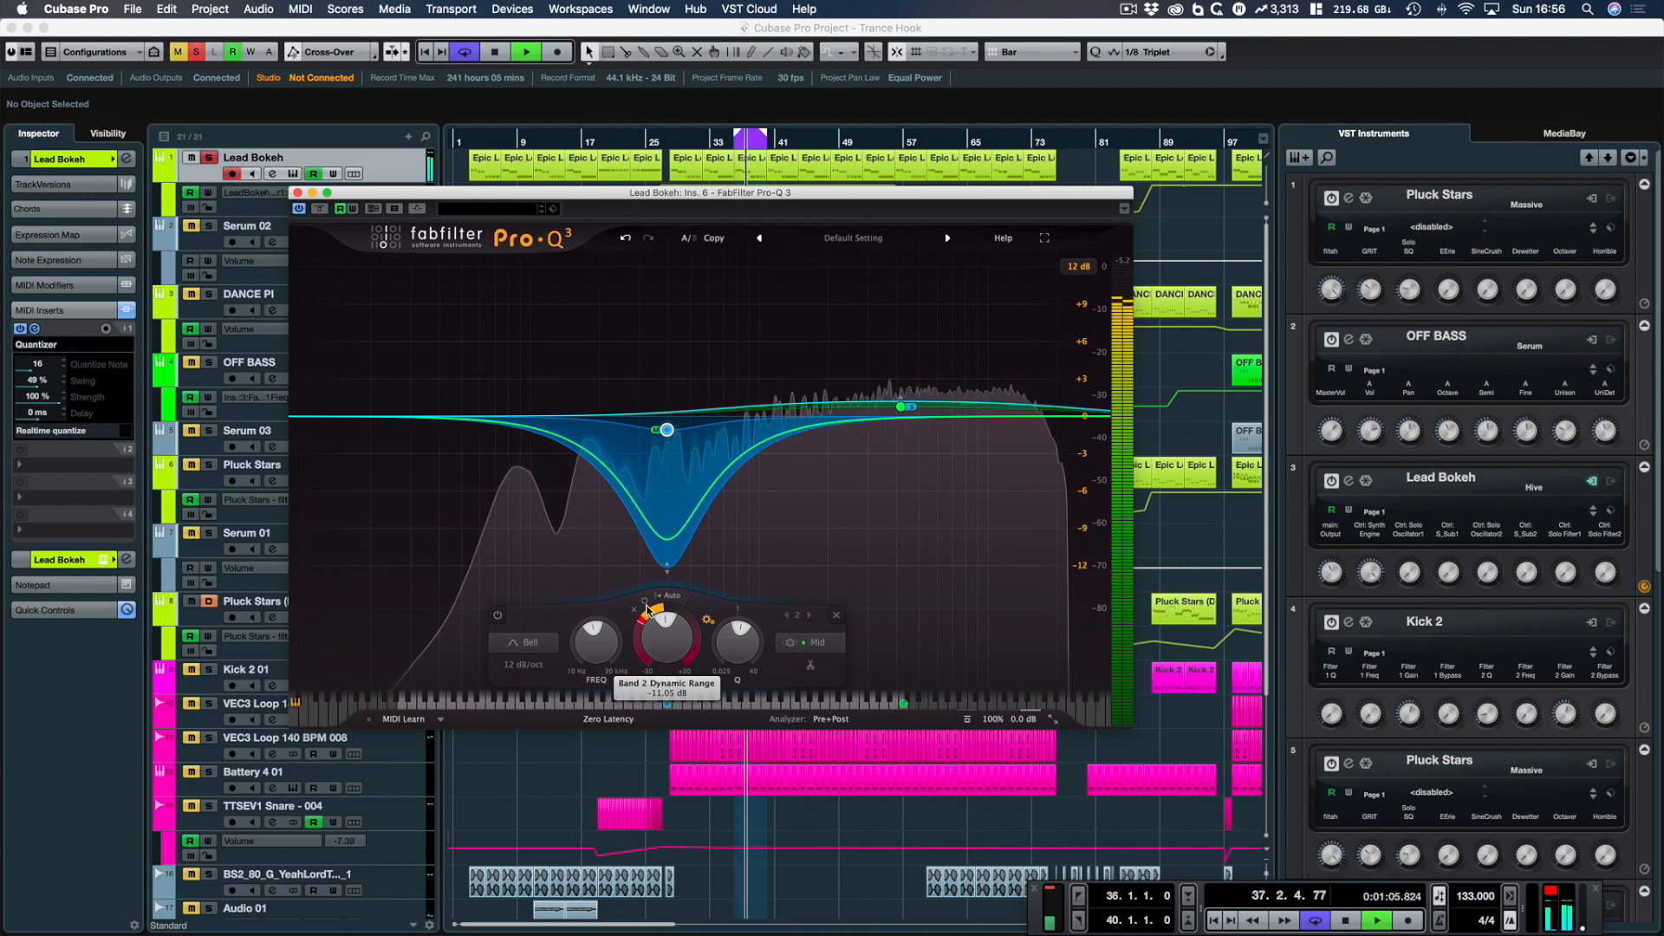
Step: Pull back the Mid low-mid bell's downward dynamic range, stop playback and close the Lead Bokeh EQ
left_click_drag(646, 610, 665, 544)
key("space")
mouse_move(664, 431)
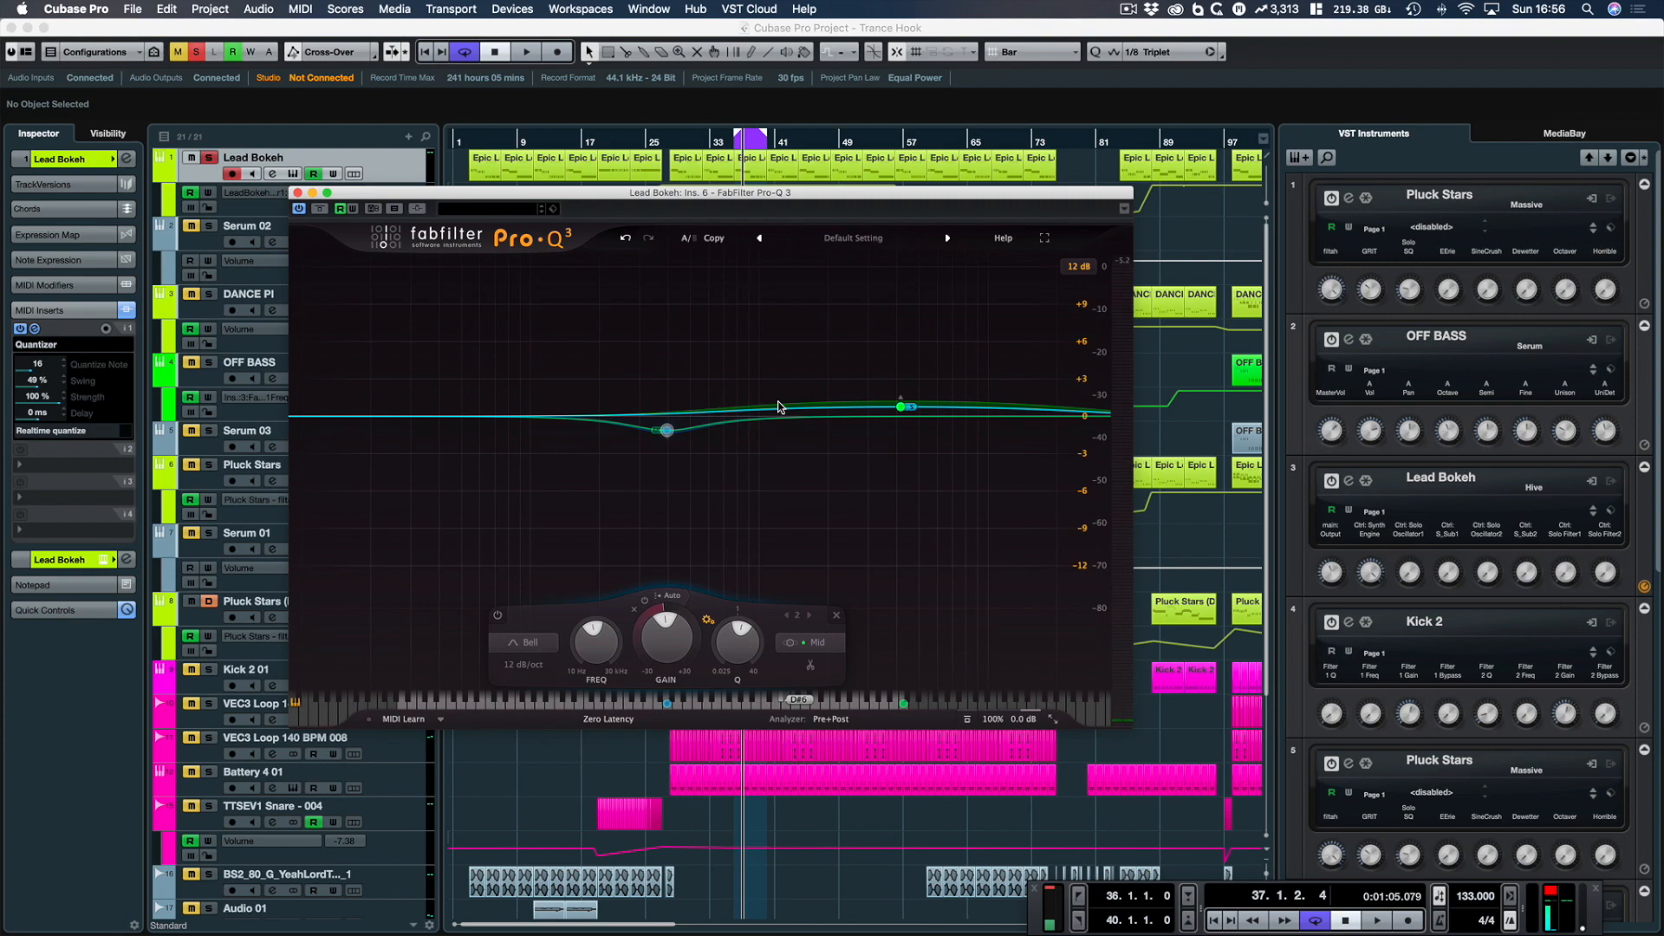
left_click(297, 193)
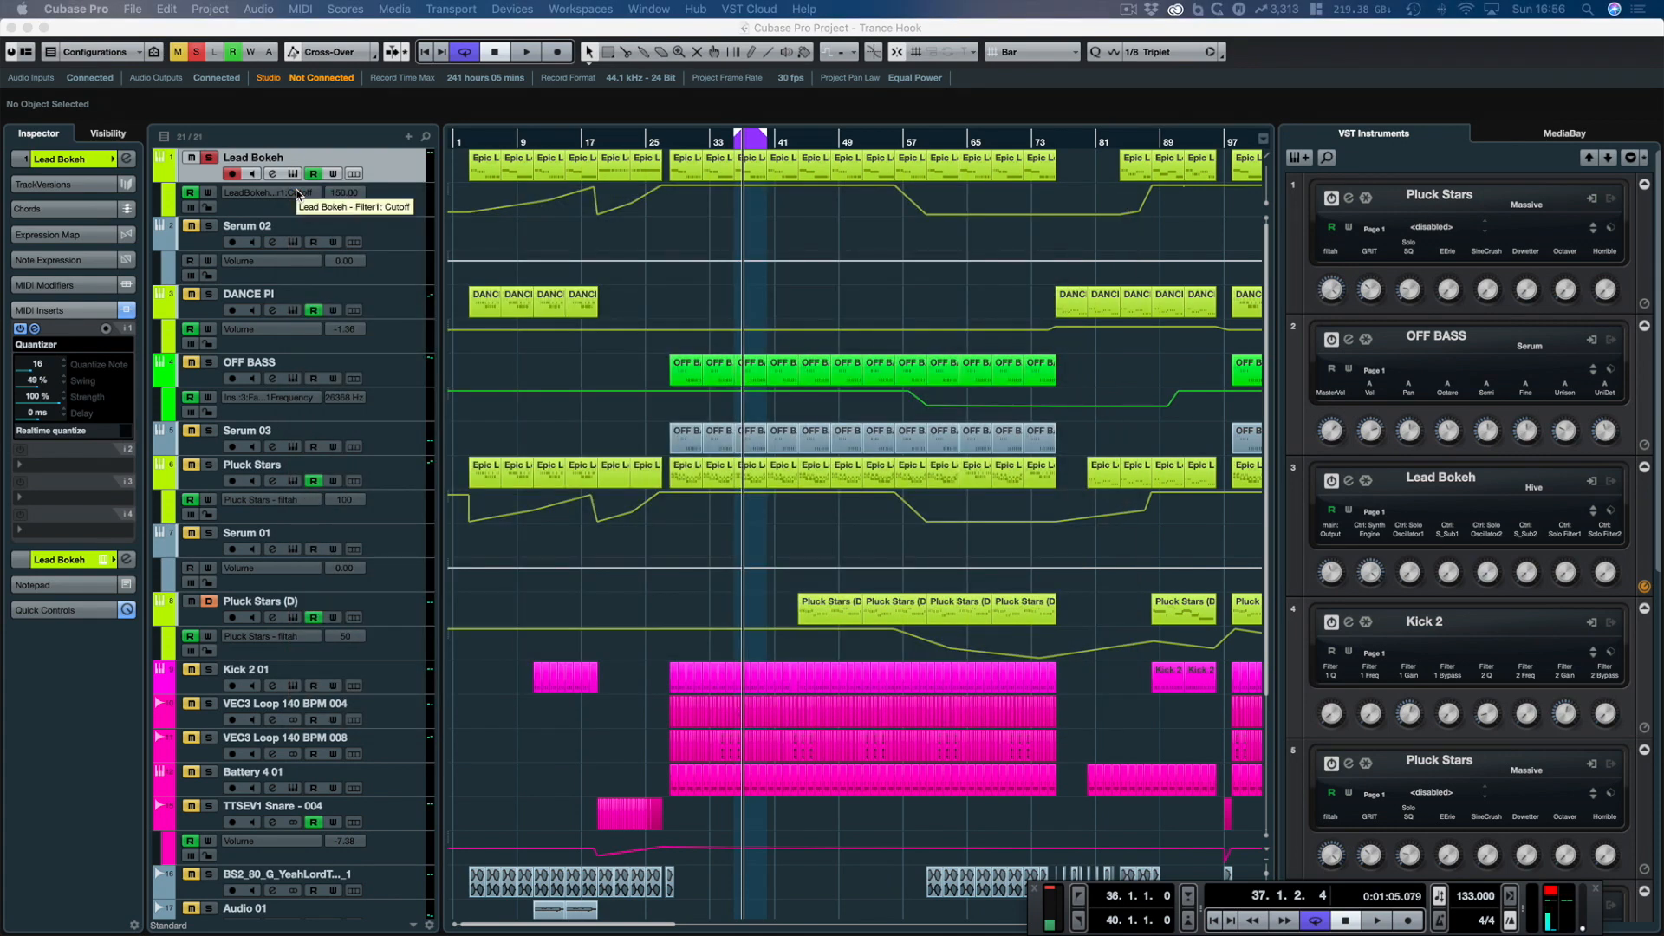